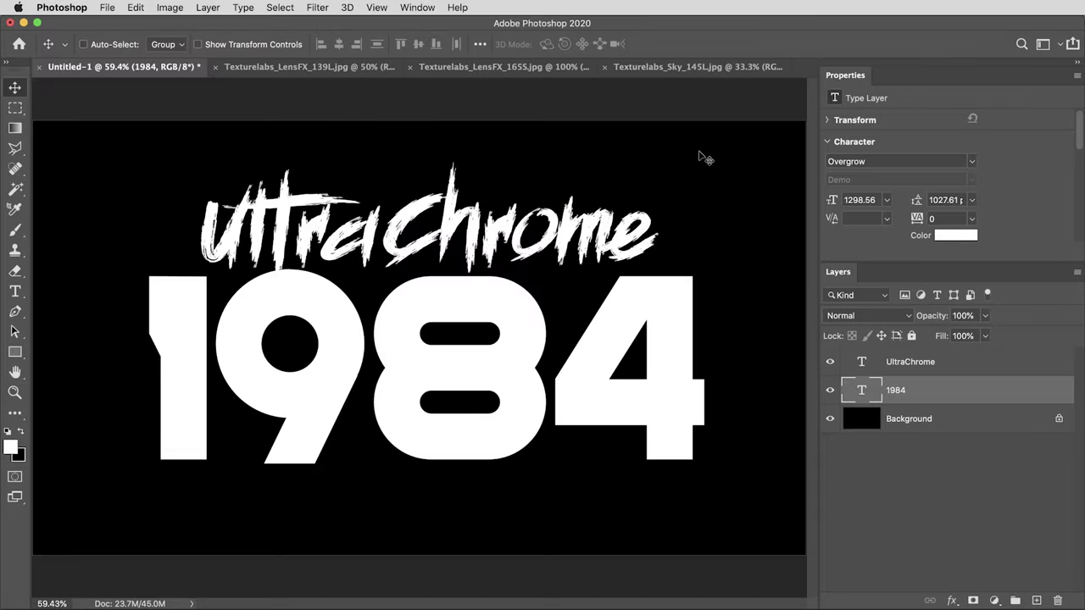
Check the document's image size and dismiss the dialog without changes
{"action": "key", "text": "super+alt+i"}
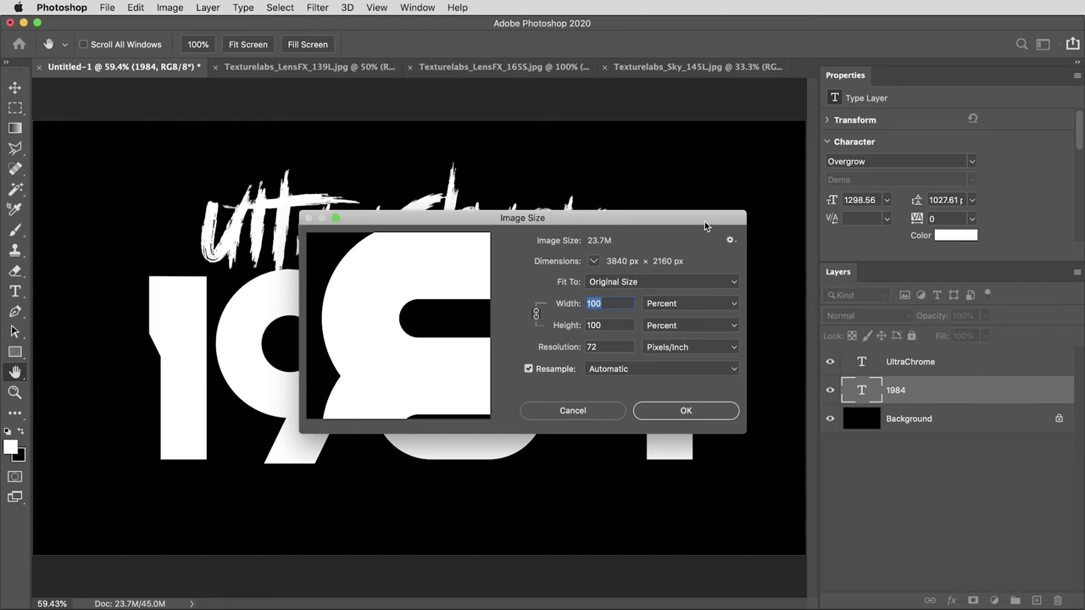
{"action": "left_click_drag", "start_coordinate": [702, 220], "coordinate": [681, 230]}
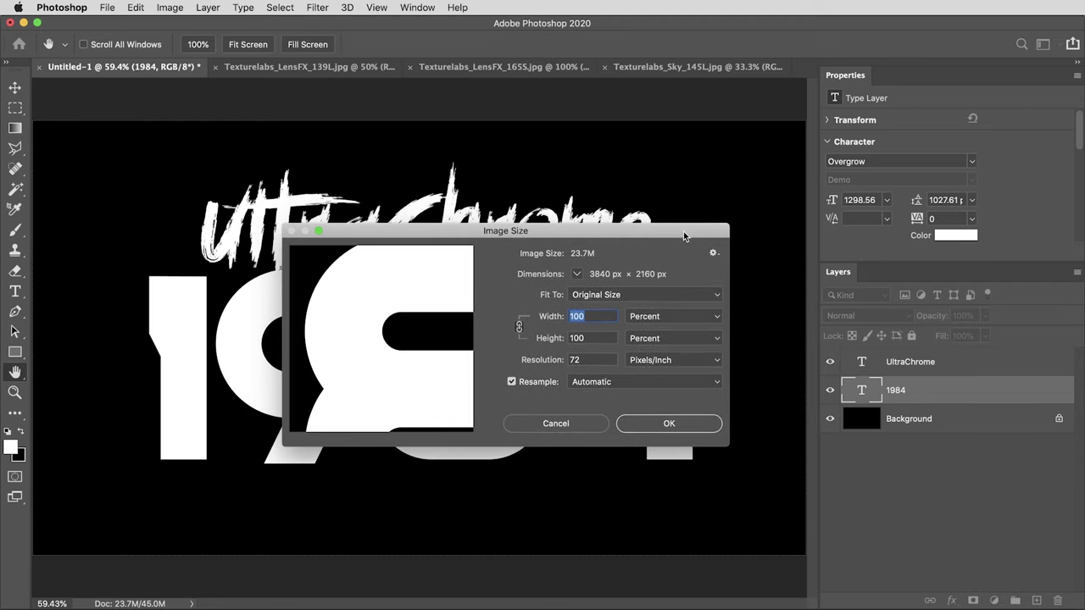
{"action": "key", "text": "Escape"}
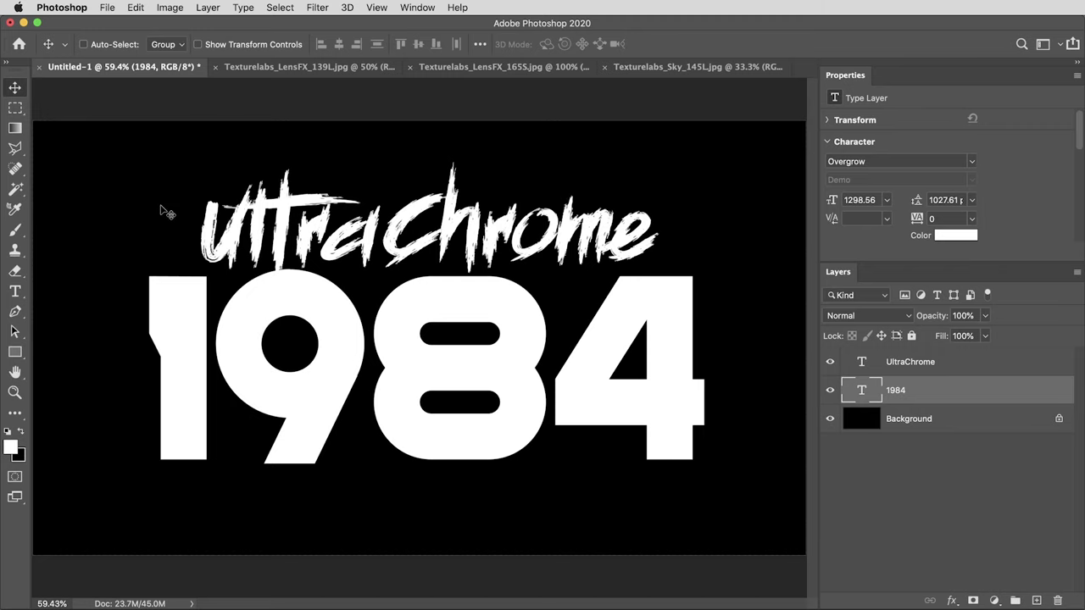
Convert the document to 16 Bits/Channel and select the UltraChrome layer
{"action": "left_click", "coordinate": [170, 8]}
{"action": "mouse_move", "coordinate": [180, 26]}
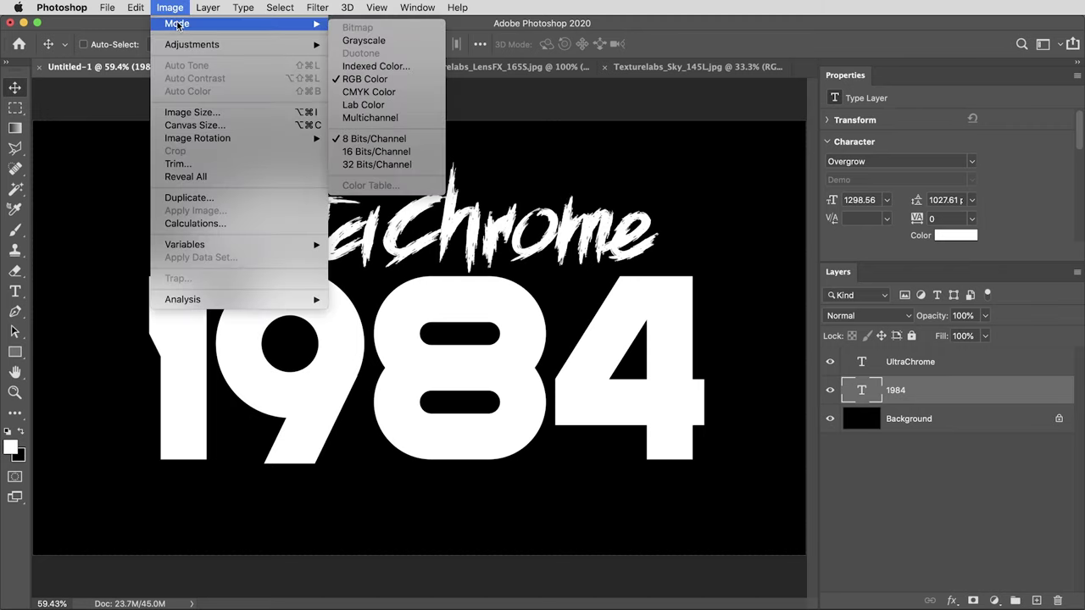
{"action": "left_click", "coordinate": [388, 152]}
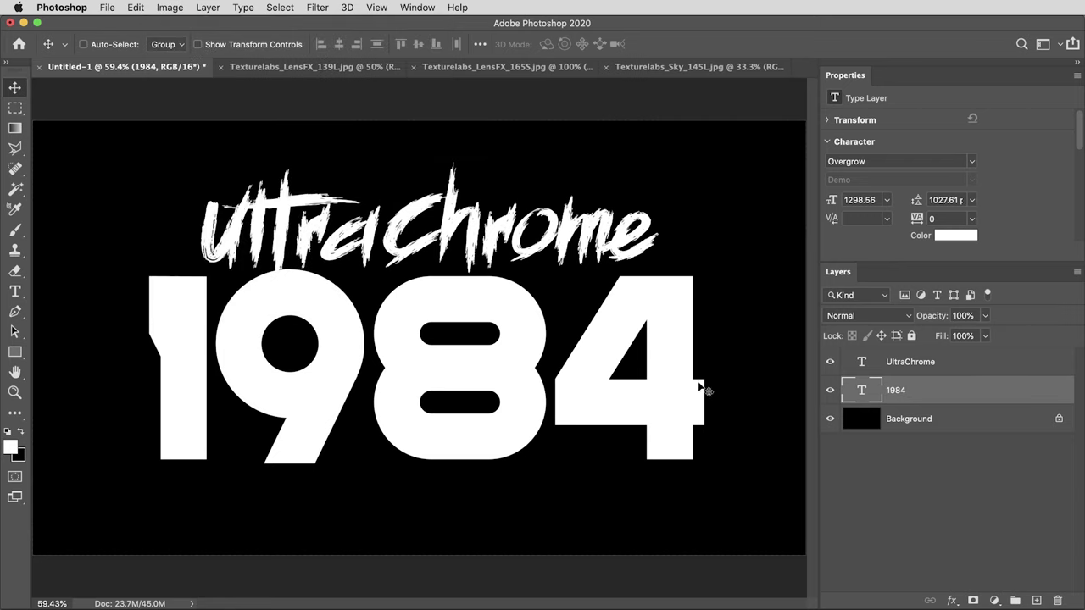
{"action": "left_click", "coordinate": [902, 363]}
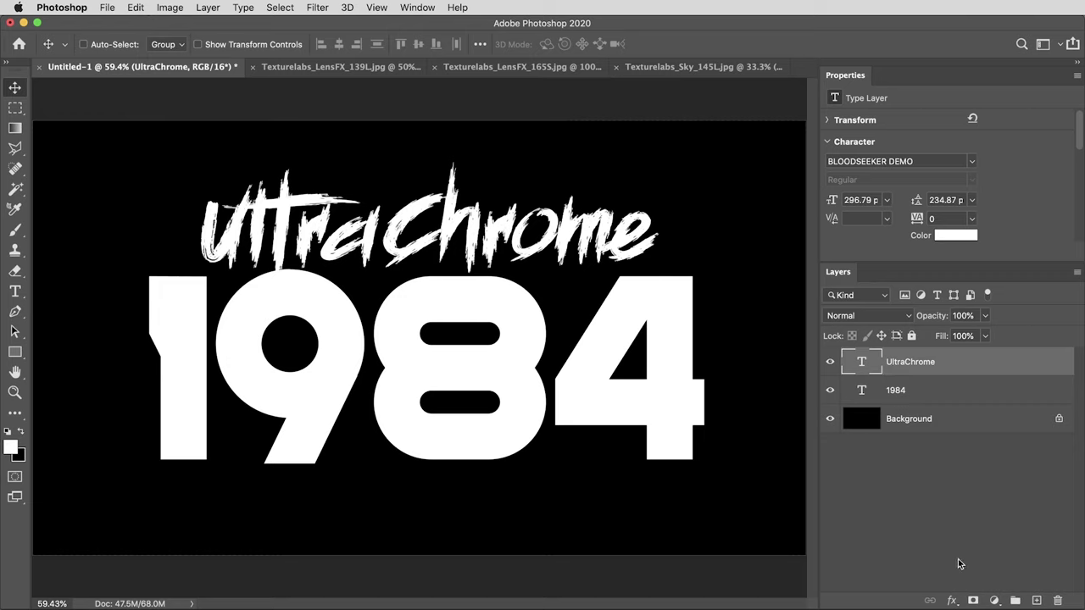
Add a Gradient Overlay to UltraChrome and set its start colour stop to magenta
{"action": "left_click", "coordinate": [952, 600]}
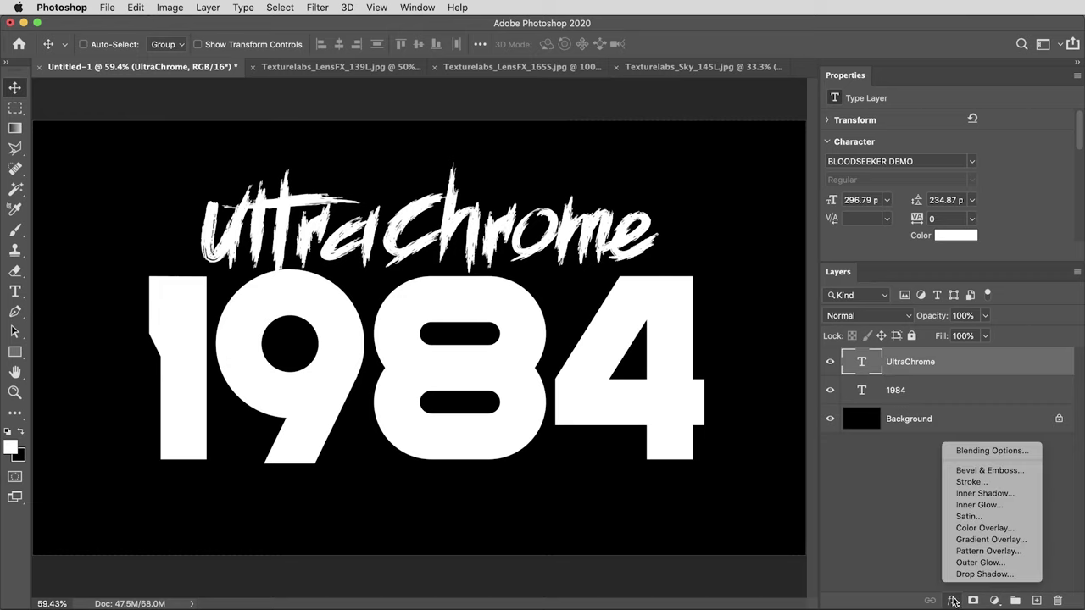
{"action": "left_click", "coordinate": [971, 540]}
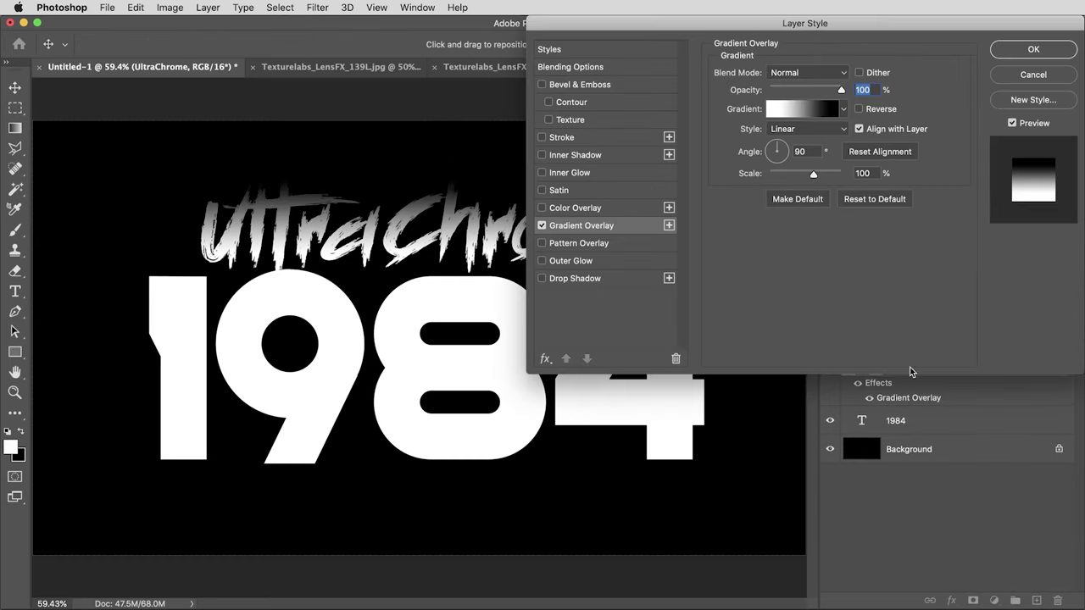
{"action": "left_click", "coordinate": [812, 110]}
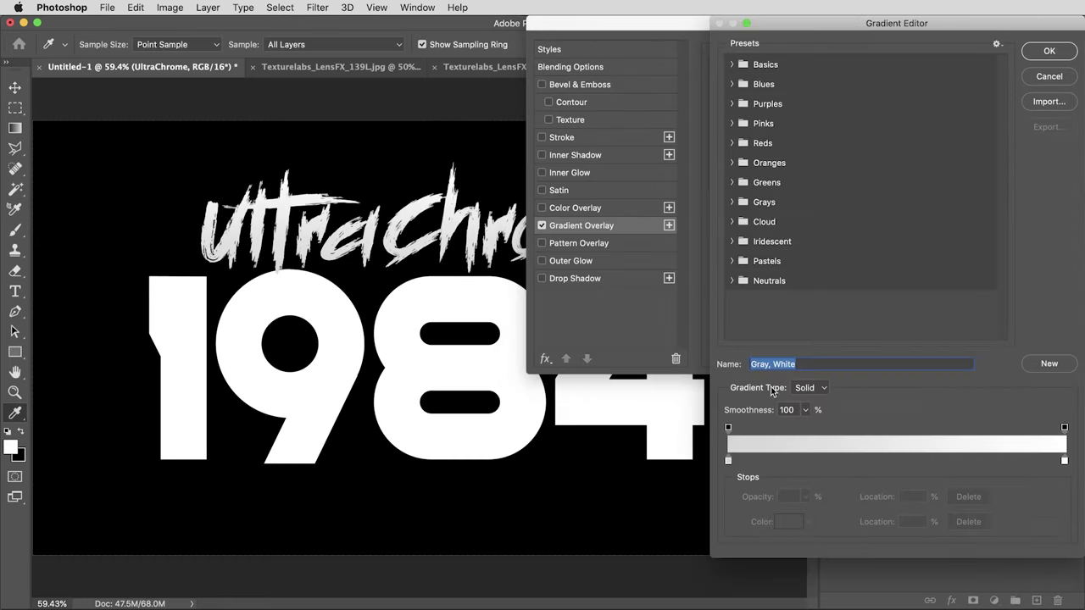
{"action": "left_click", "coordinate": [726, 462]}
{"action": "left_click", "coordinate": [788, 521]}
{"action": "left_click", "coordinate": [854, 182]}
{"action": "left_click_drag", "start_coordinate": [890, 165], "coordinate": [890, 142]}
{"action": "left_click", "coordinate": [1014, 106]}
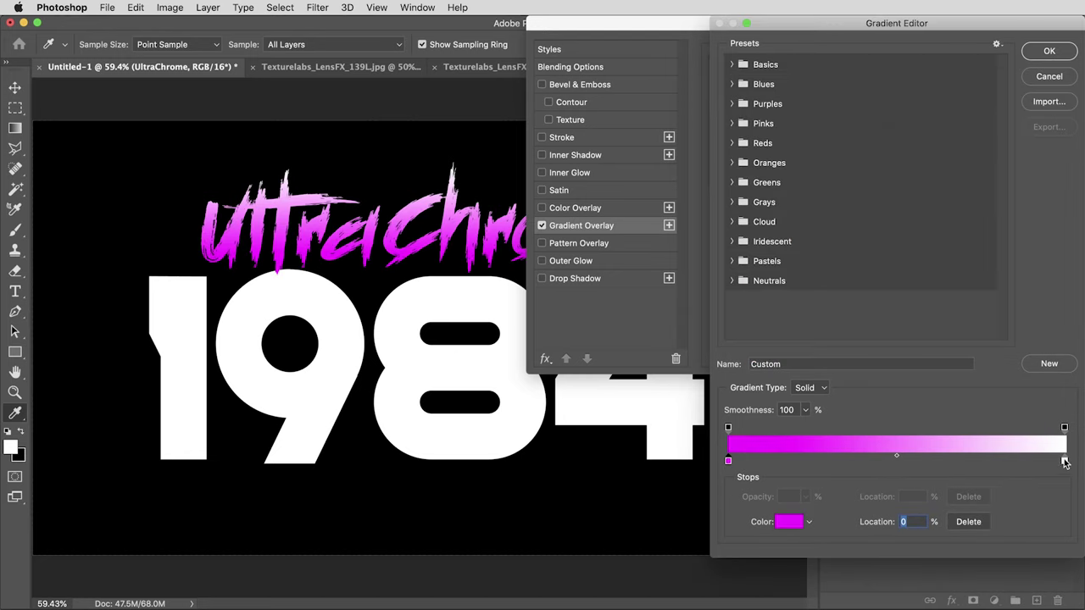
Set the gradient's white end stop to purple (#a82cff)
{"action": "left_click", "coordinate": [1065, 460]}
{"action": "left_click", "coordinate": [789, 526]}
{"action": "left_click", "coordinate": [889, 154]}
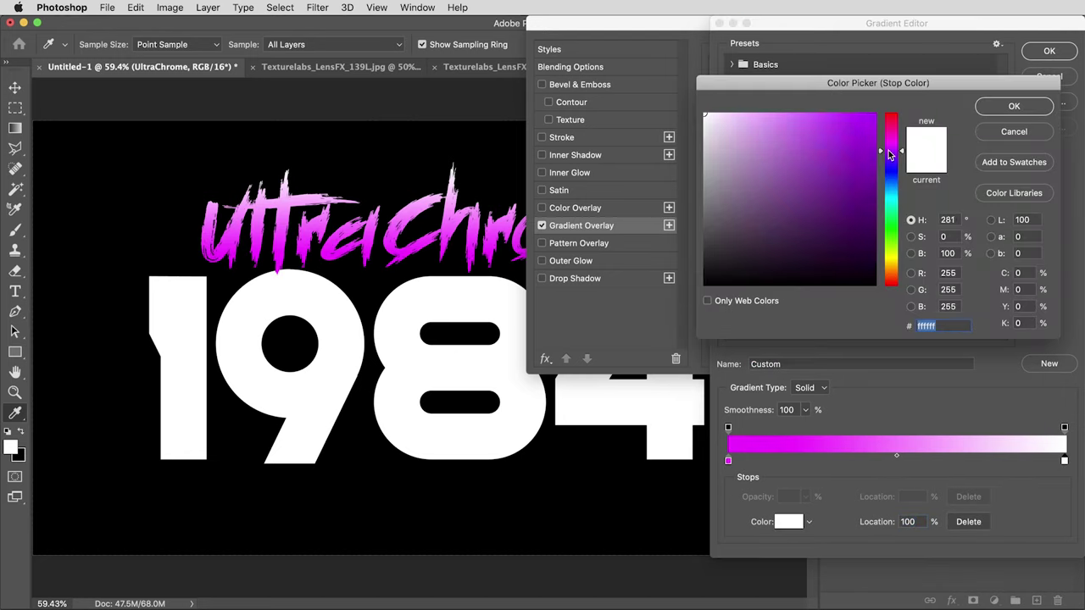
{"action": "left_click", "coordinate": [843, 138]}
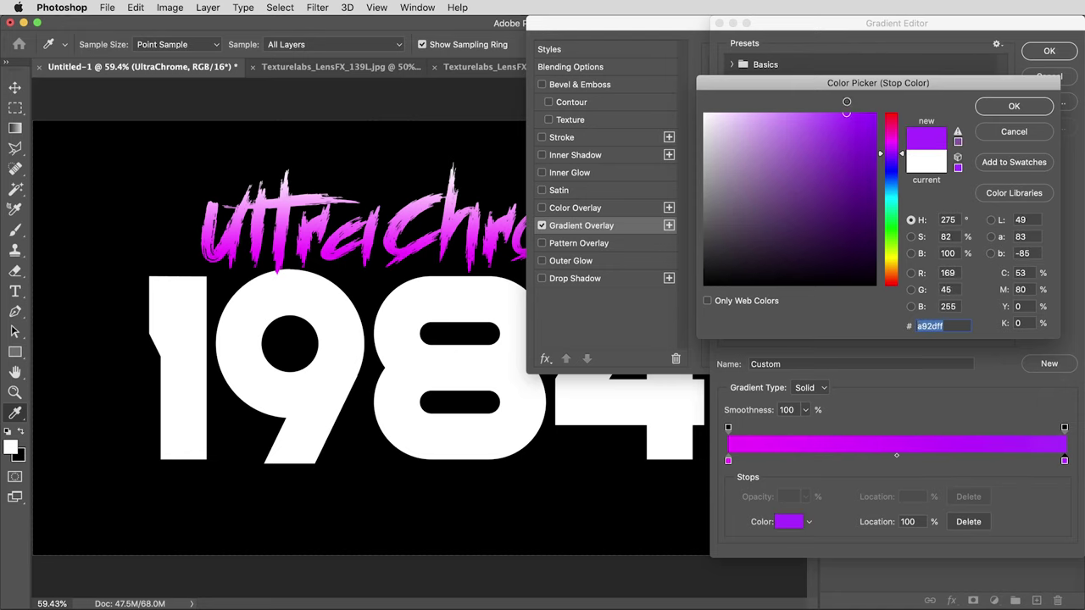
Confirm the magenta-to-purple gradient, then add a reset purple Outer Glow of size 50
{"action": "left_click", "coordinate": [1013, 106]}
{"action": "left_click", "coordinate": [1038, 51]}
{"action": "left_click", "coordinate": [618, 263]}
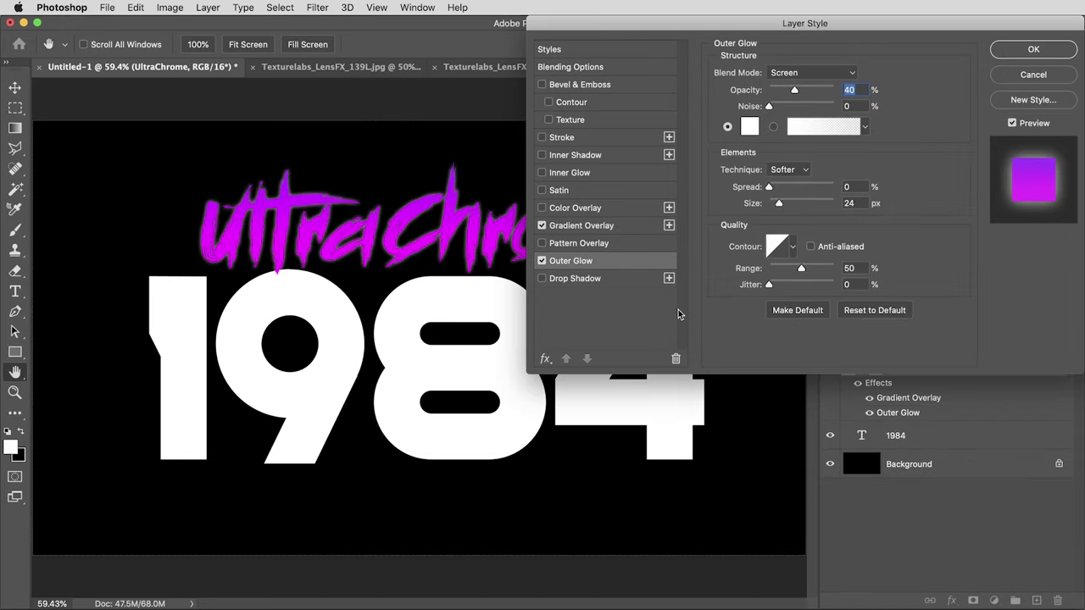
{"action": "left_click", "coordinate": [871, 312]}
{"action": "left_click", "coordinate": [832, 202]}
{"action": "type", "text": "50"}
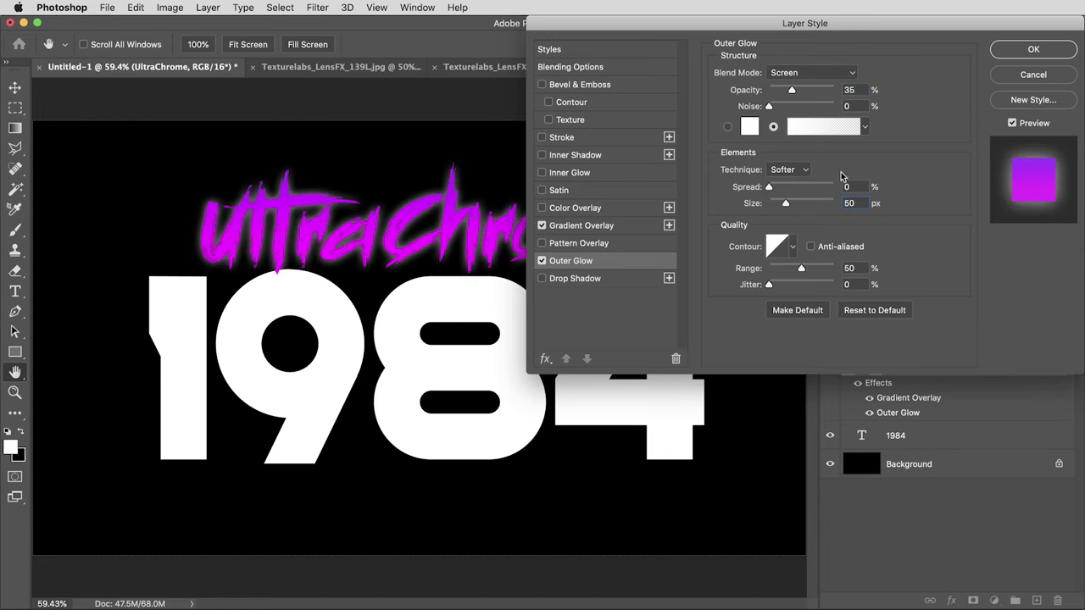
{"action": "left_click", "coordinate": [750, 127]}
{"action": "left_click", "coordinate": [890, 148]}
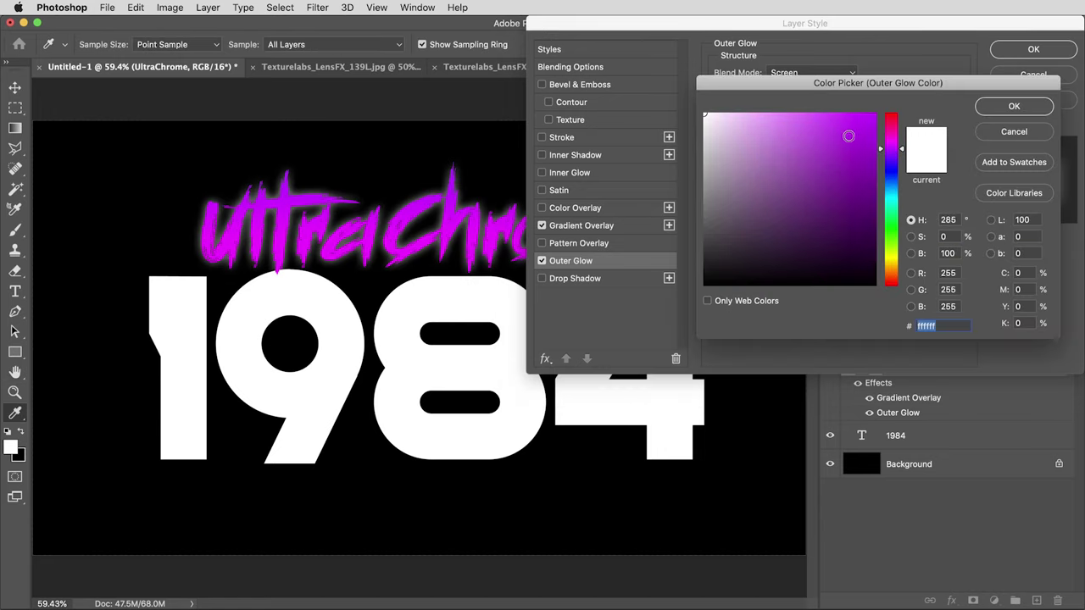
{"action": "left_click_drag", "start_coordinate": [848, 135], "coordinate": [847, 112]}
{"action": "left_click", "coordinate": [1013, 106]}
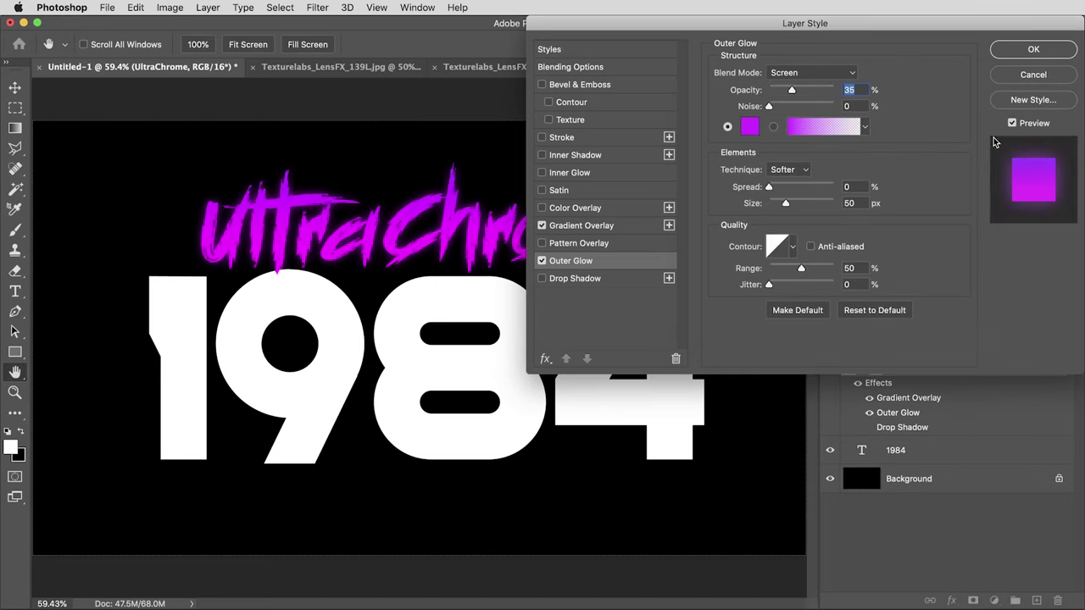
Add a reset Drop Shadow with 100% opacity, size 100, spread 10, distance 0, and apply
{"action": "left_click", "coordinate": [601, 280]}
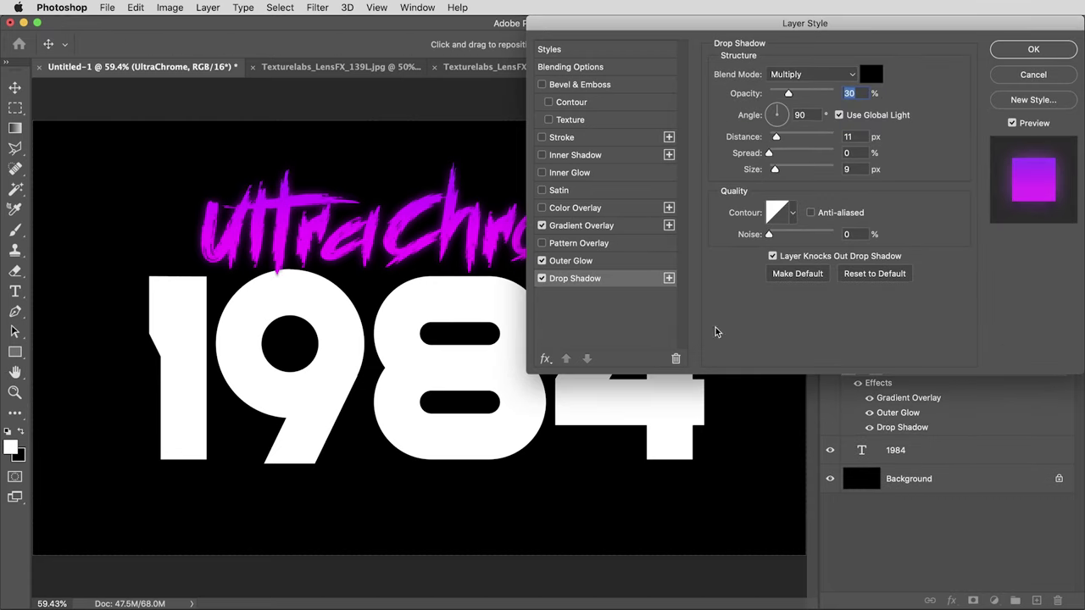
{"action": "left_click", "coordinate": [875, 274]}
{"action": "left_click_drag", "start_coordinate": [803, 95], "coordinate": [841, 94]}
{"action": "left_click", "coordinate": [862, 169]}
{"action": "type", "text": "100"}
{"action": "left_click", "coordinate": [863, 154]}
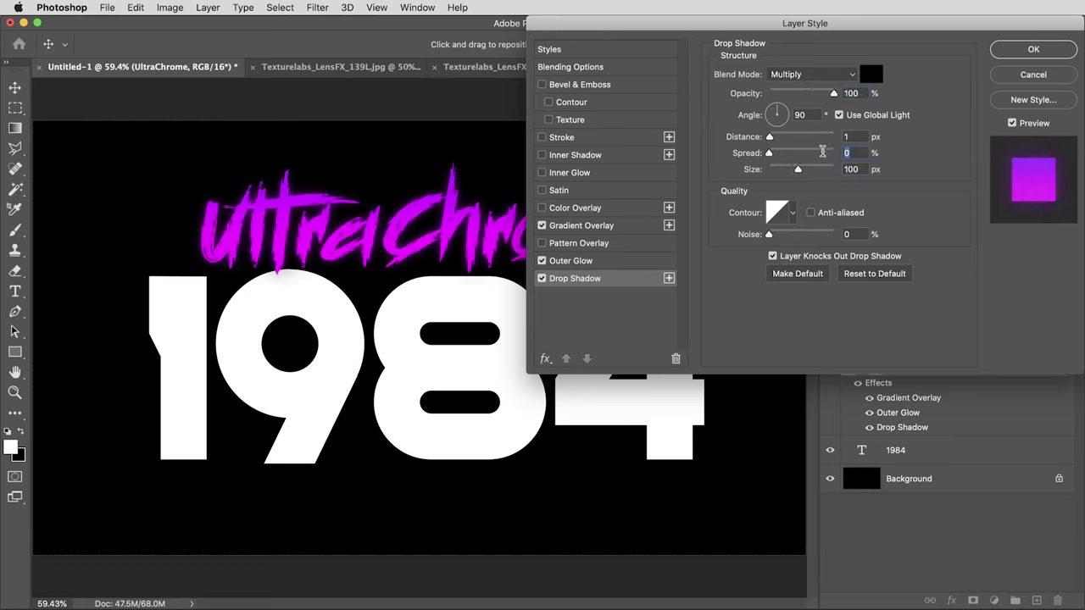
{"action": "type", "text": "10"}
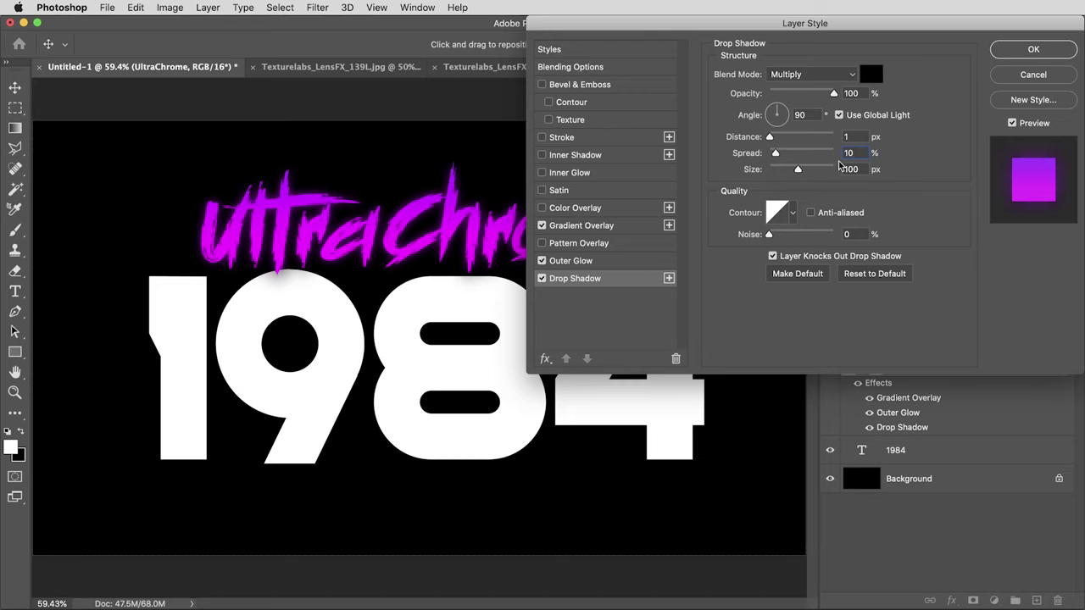
{"action": "left_click_drag", "start_coordinate": [766, 139], "coordinate": [740, 139]}
{"action": "left_click", "coordinate": [1019, 53]}
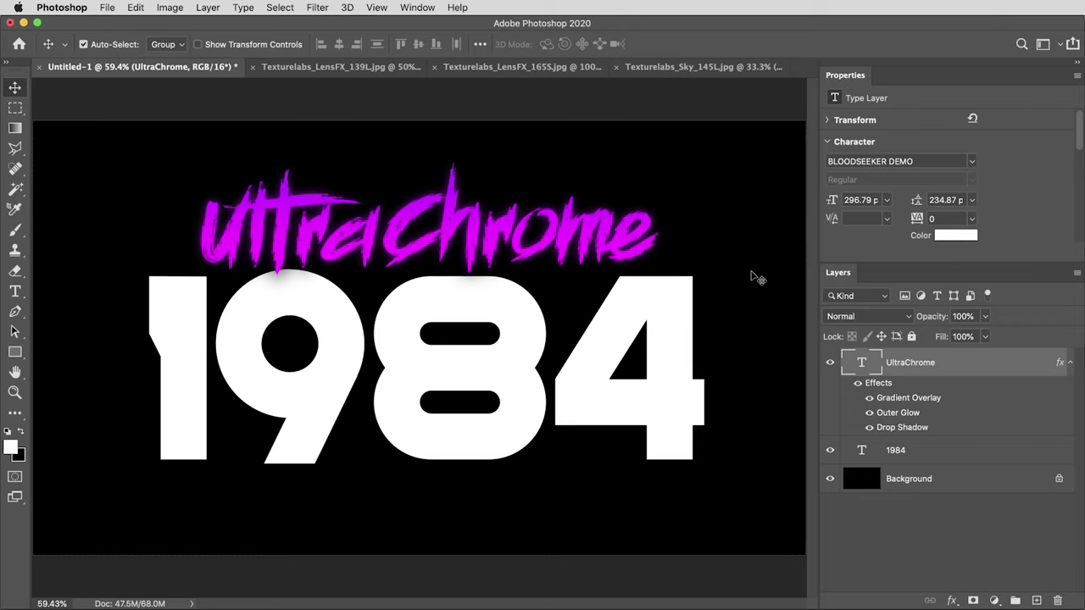
Hide UltraChrome and set the 1984 text colour to mid-grey #808080 (brightness 50)
{"action": "left_click", "coordinate": [830, 363]}
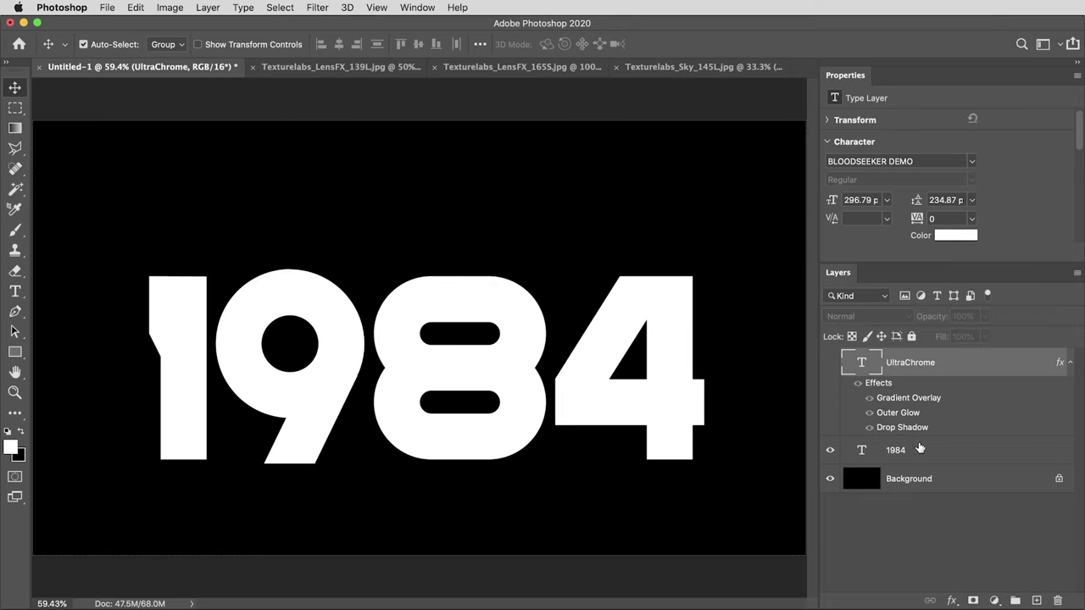
{"action": "key", "text": "super+equal"}
{"action": "left_click", "coordinate": [941, 458]}
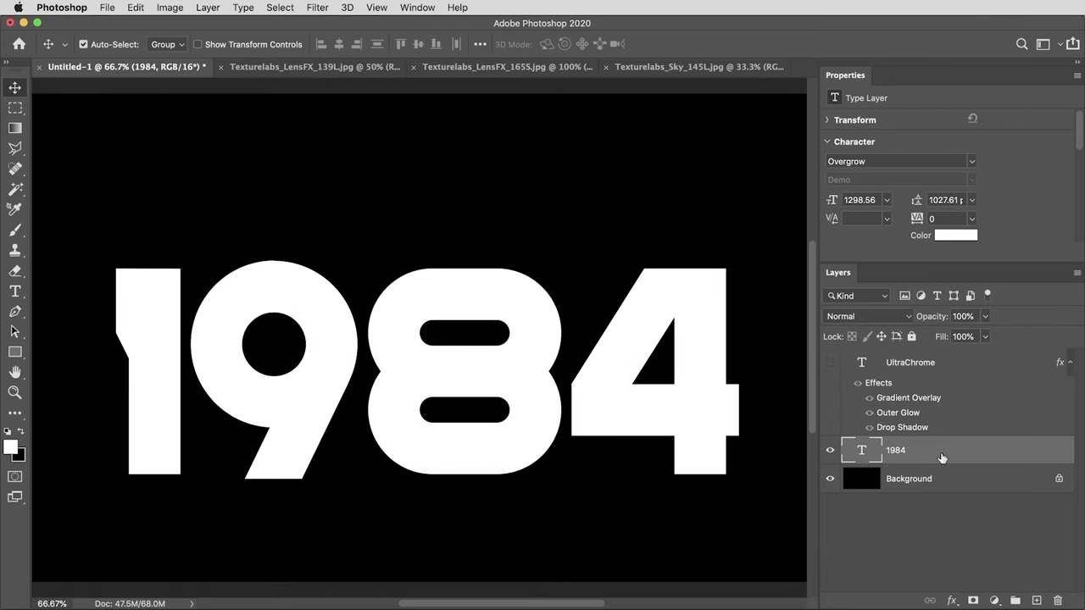
{"action": "left_click", "coordinate": [955, 237]}
{"action": "left_click", "coordinate": [949, 254]}
{"action": "type", "text": "50"}
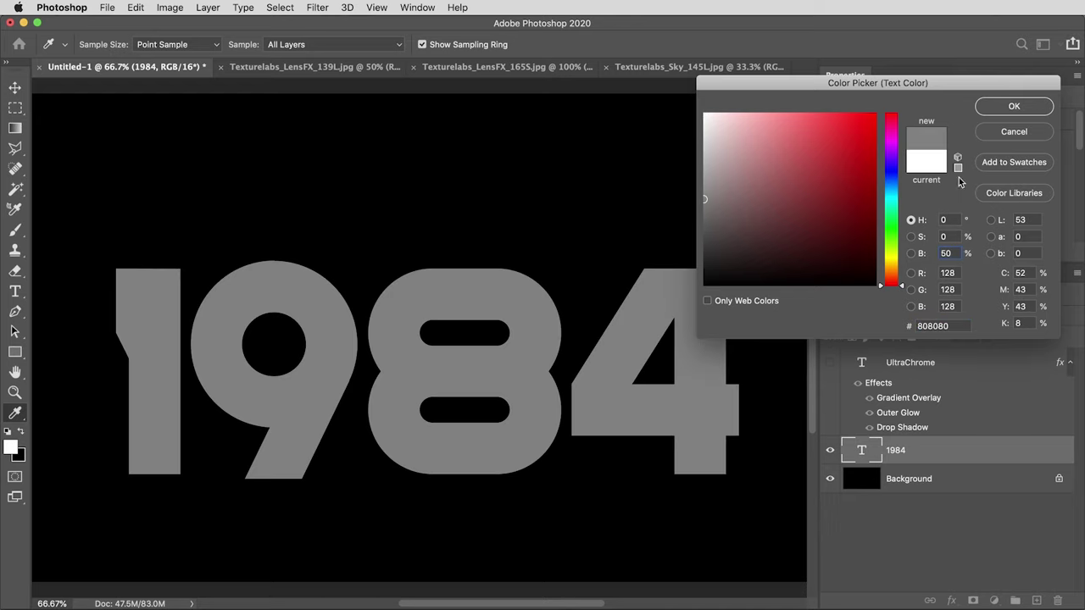
{"action": "left_click", "coordinate": [1006, 106]}
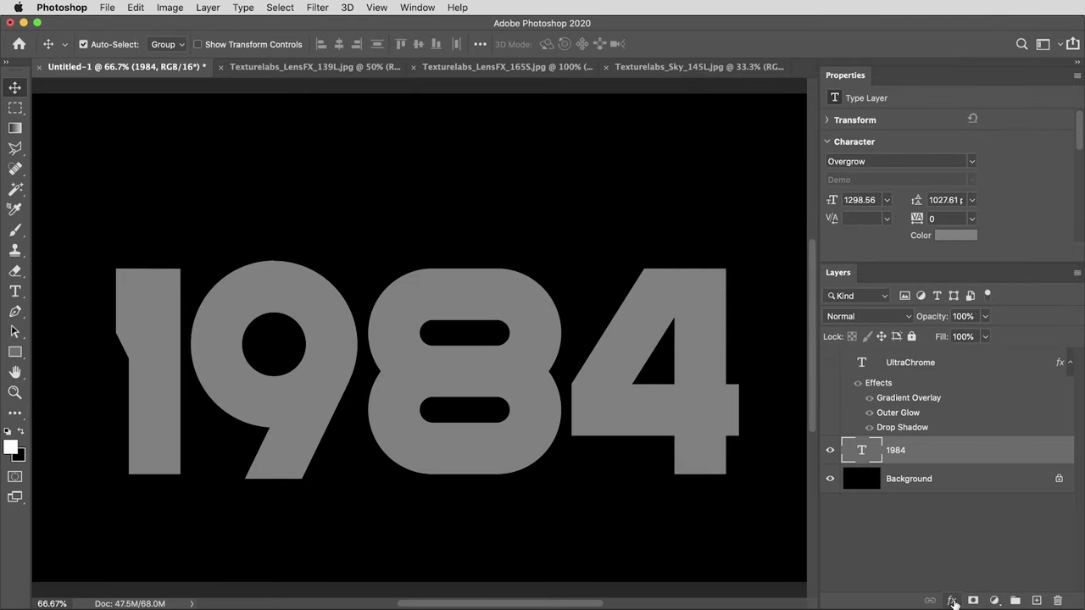
Add a reset Bevel & Emboss to the 1984 text with size 15 and depth 1000%
{"action": "left_click", "coordinate": [953, 600]}
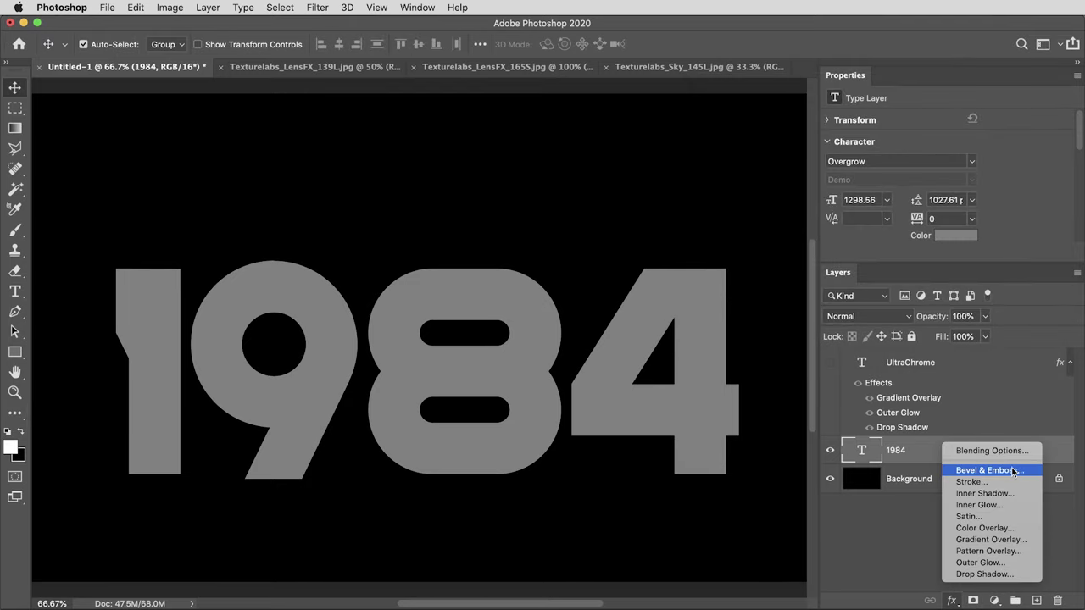
{"action": "left_click", "coordinate": [980, 471]}
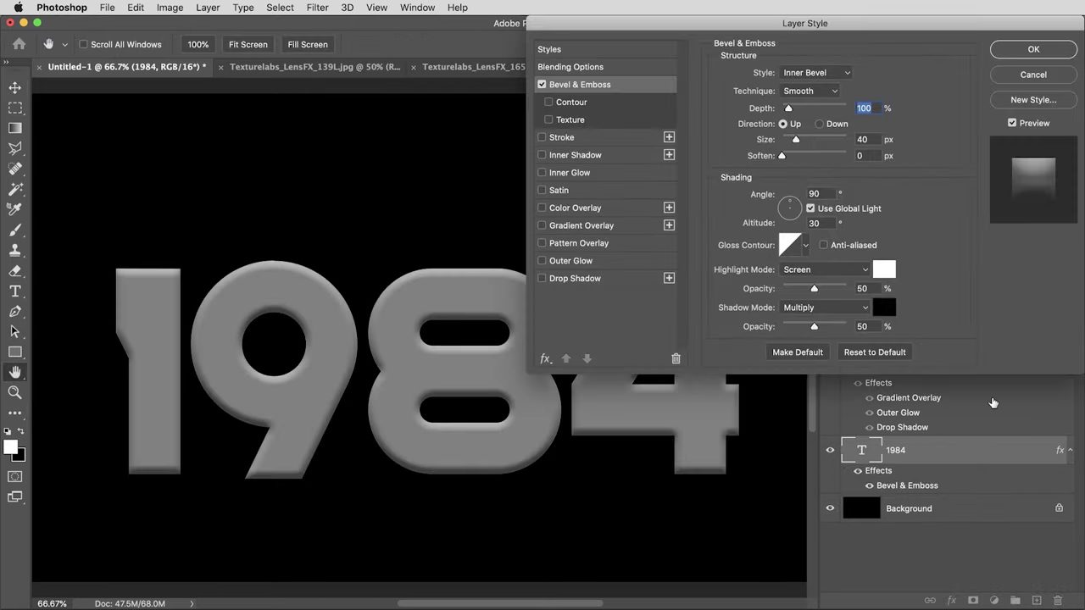
{"action": "left_click", "coordinate": [874, 352]}
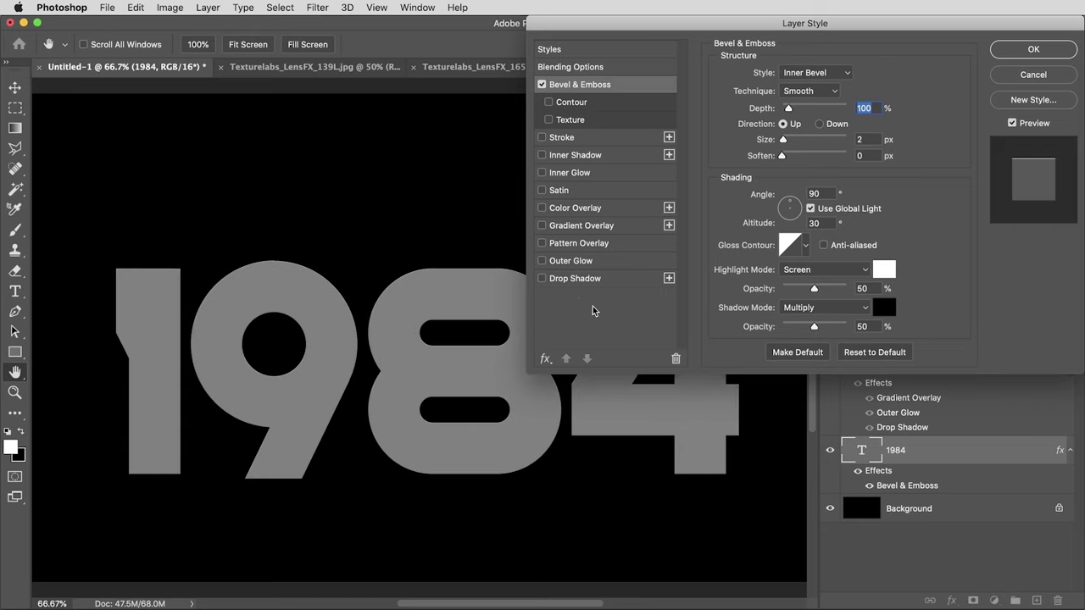
{"action": "key", "text": "super+1"}
{"action": "key", "text": "Tab"}
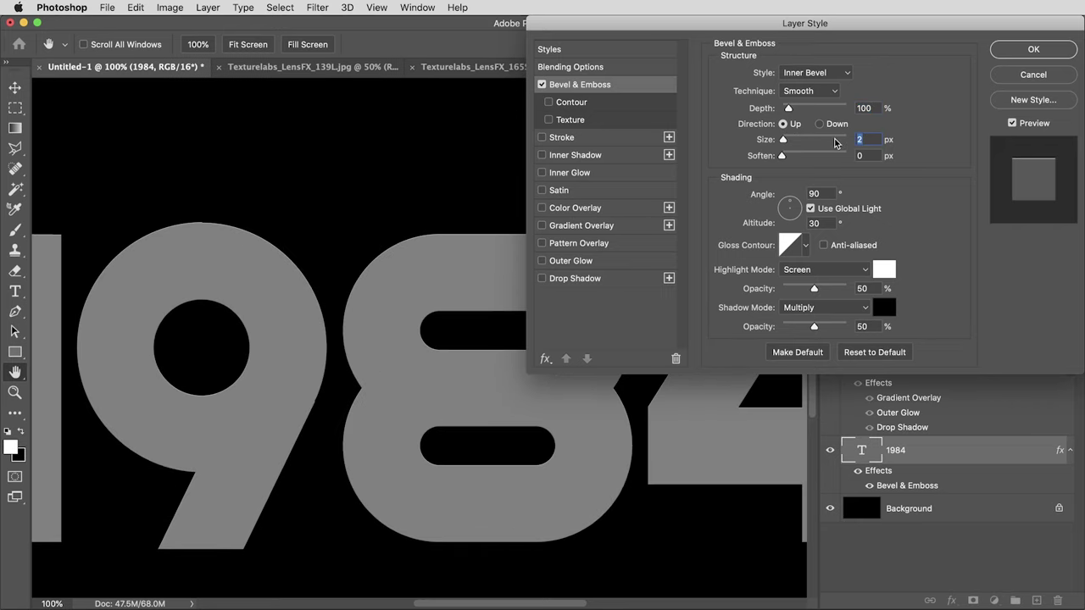
{"action": "type", "text": "15"}
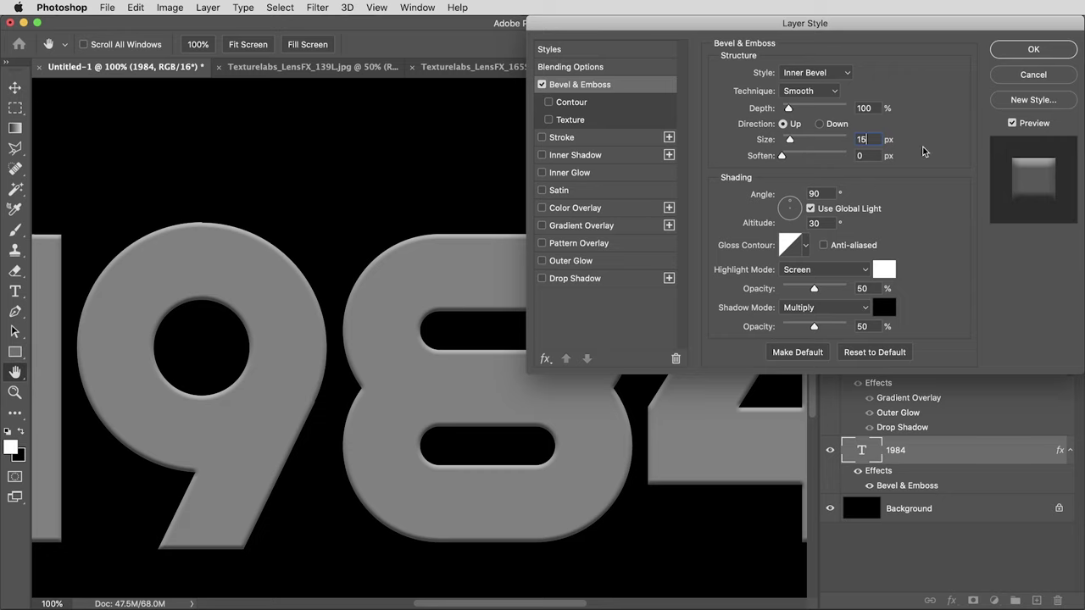
{"action": "left_click_drag", "start_coordinate": [799, 106], "coordinate": [852, 109]}
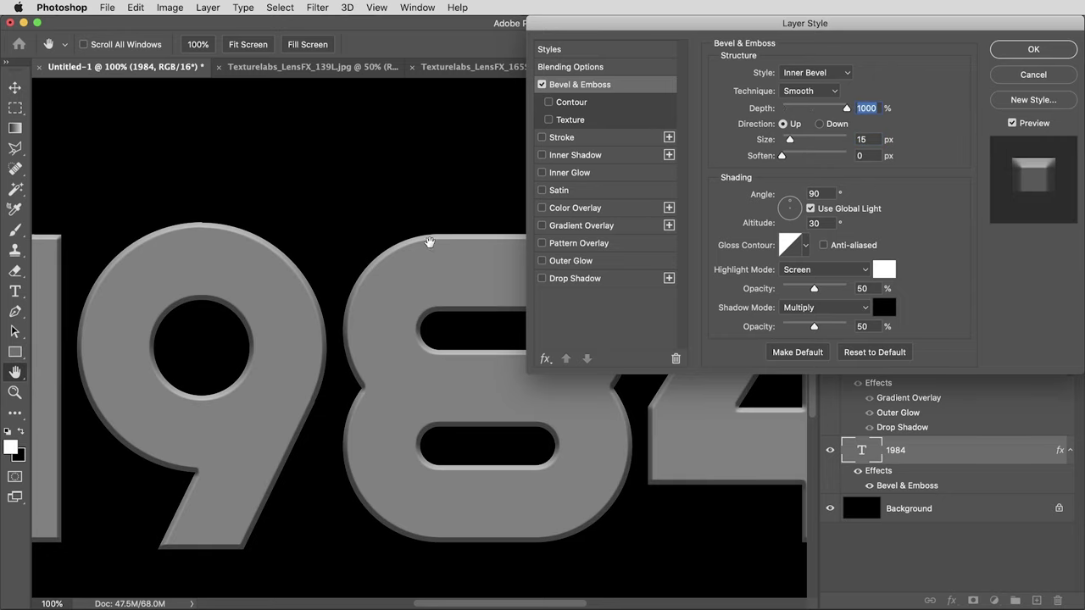
Enable the bevel contour at range 0, set angle 60° and highlight/shadow opacity 20%
{"action": "key", "text": "super+equal"}
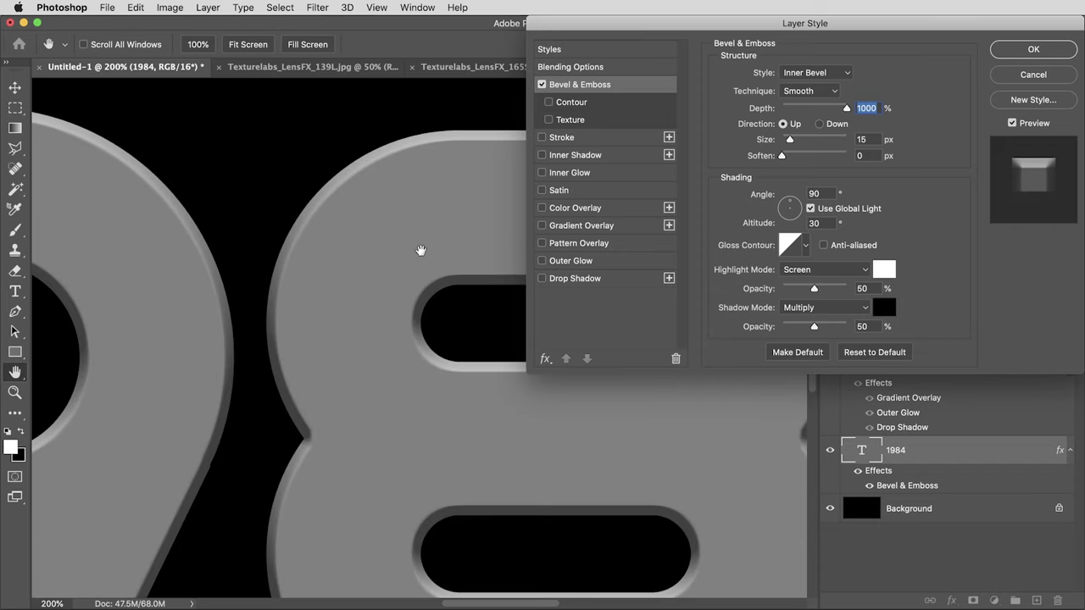
{"action": "left_click", "coordinate": [596, 102]}
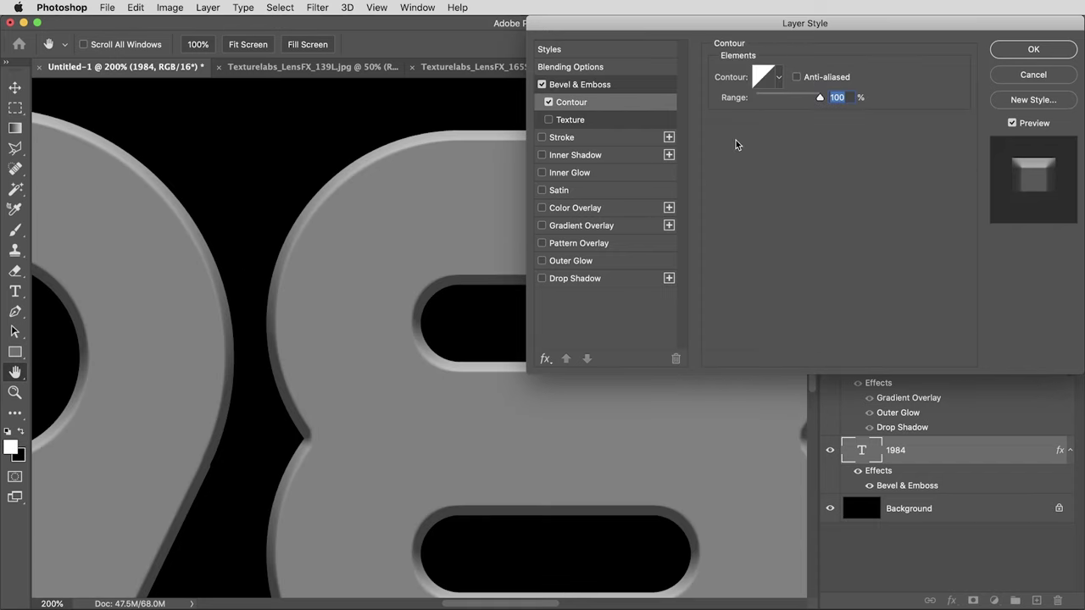
{"action": "left_click_drag", "start_coordinate": [816, 97], "coordinate": [740, 99]}
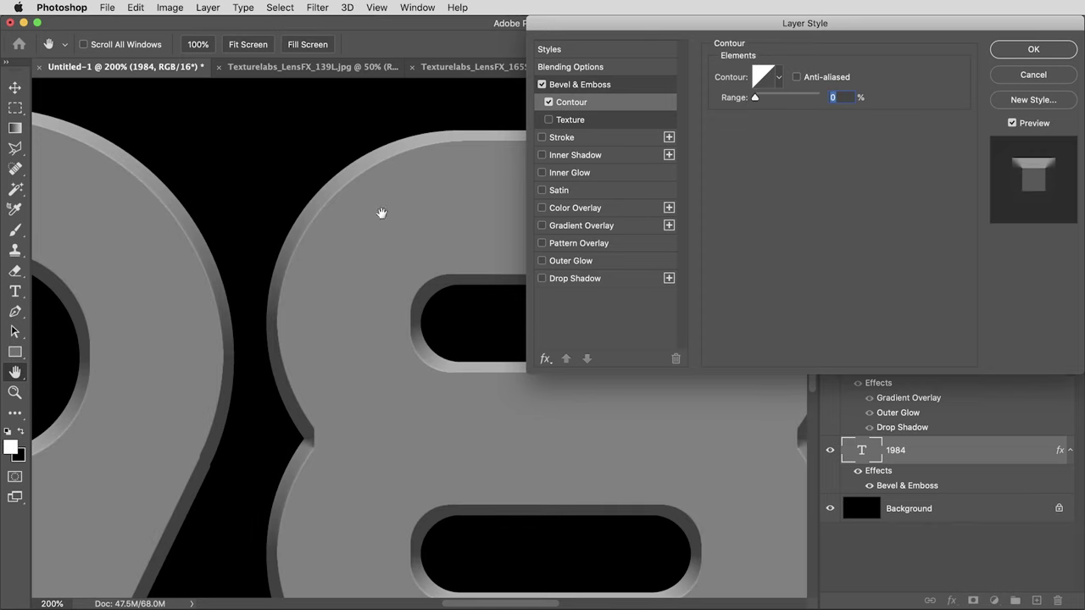
{"action": "key", "text": "super+minus"}
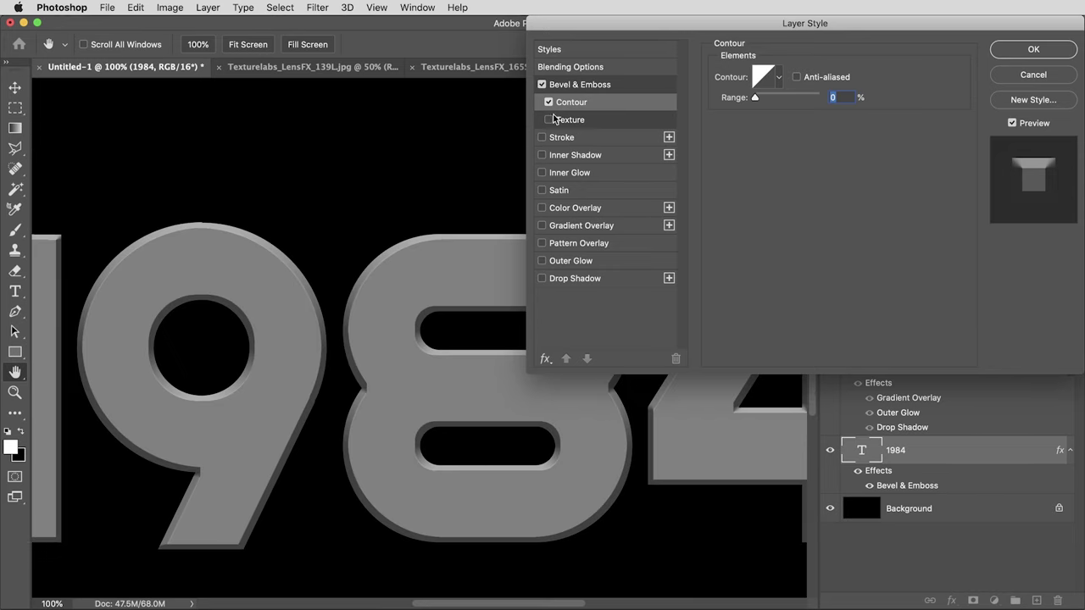
{"action": "left_click", "coordinate": [593, 84]}
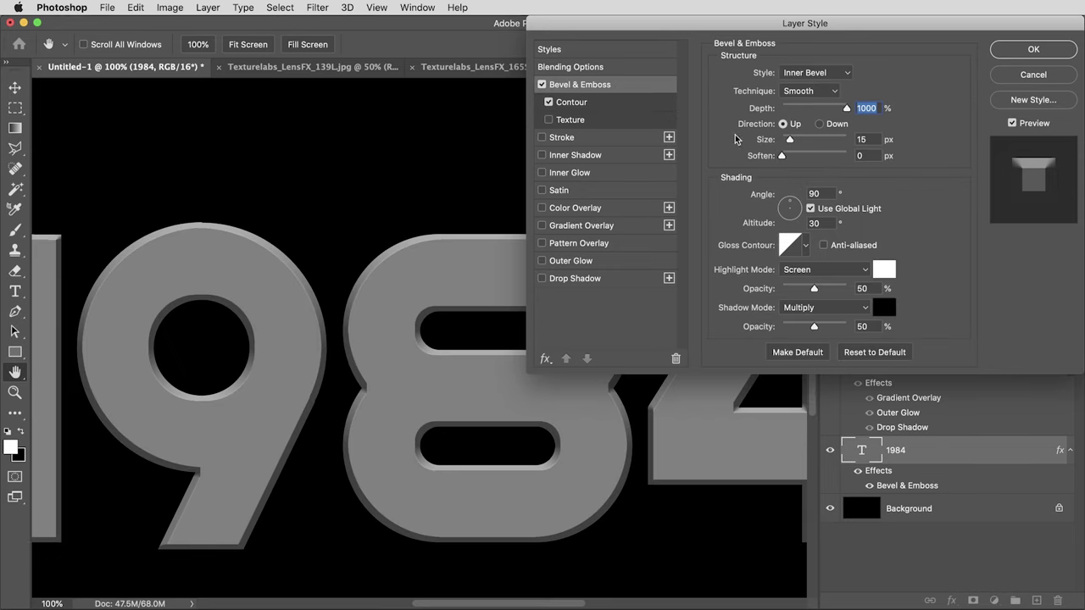
{"action": "left_click", "coordinate": [816, 194]}
{"action": "type", "text": "60"}
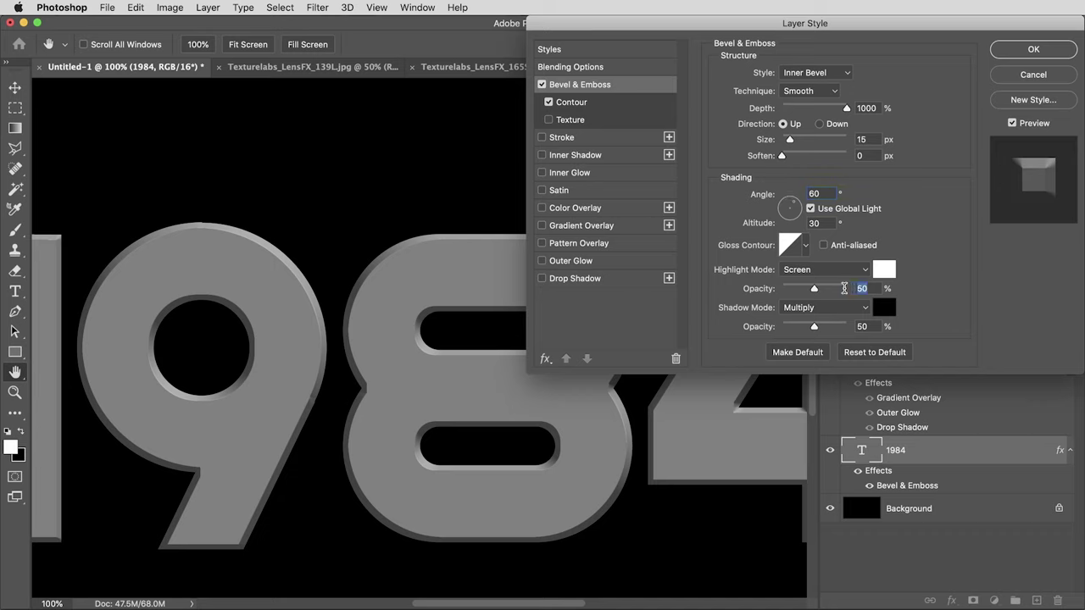
{"action": "type", "text": "20"}
{"action": "left_click", "coordinate": [863, 327]}
{"action": "type", "text": "20"}
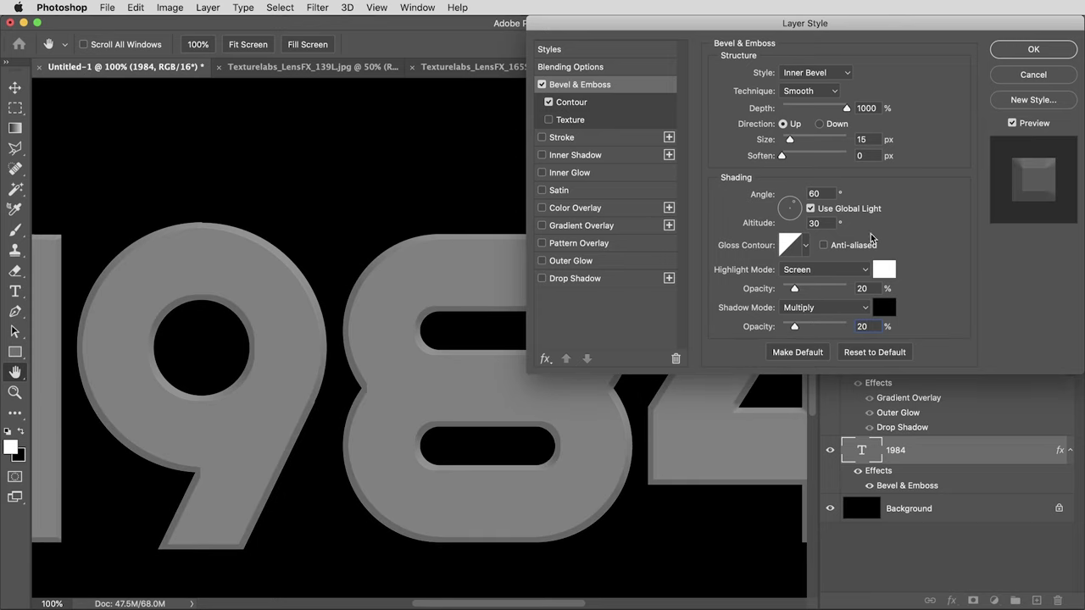
{"action": "left_click", "coordinate": [1024, 52]}
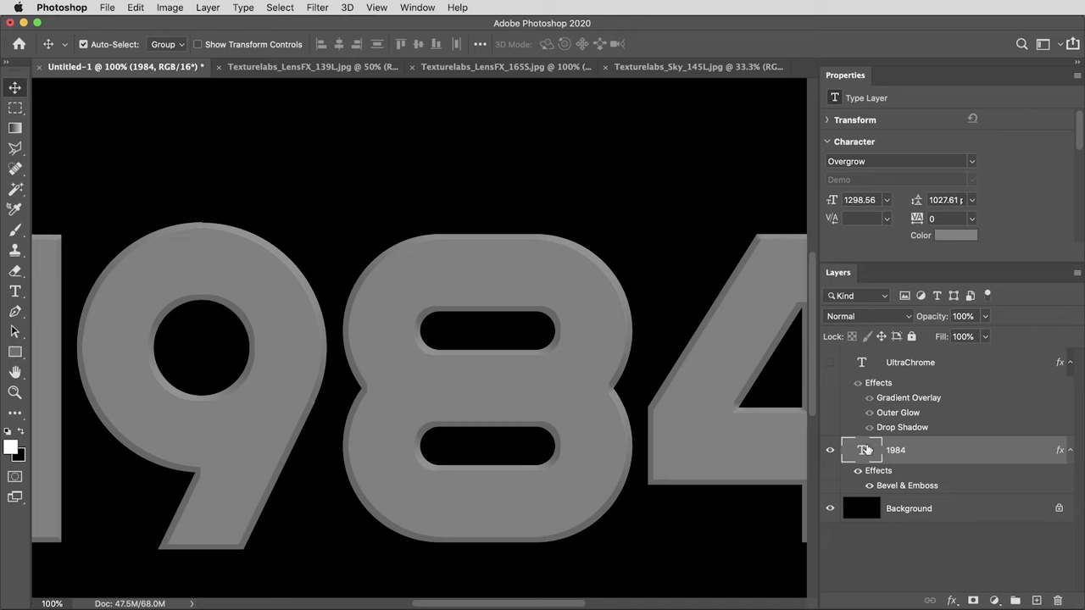
Group the 1984 layer into Group 1 and add an empty layer named 'Horizon' above it
{"action": "left_click_drag", "start_coordinate": [862, 450], "coordinate": [1014, 601]}
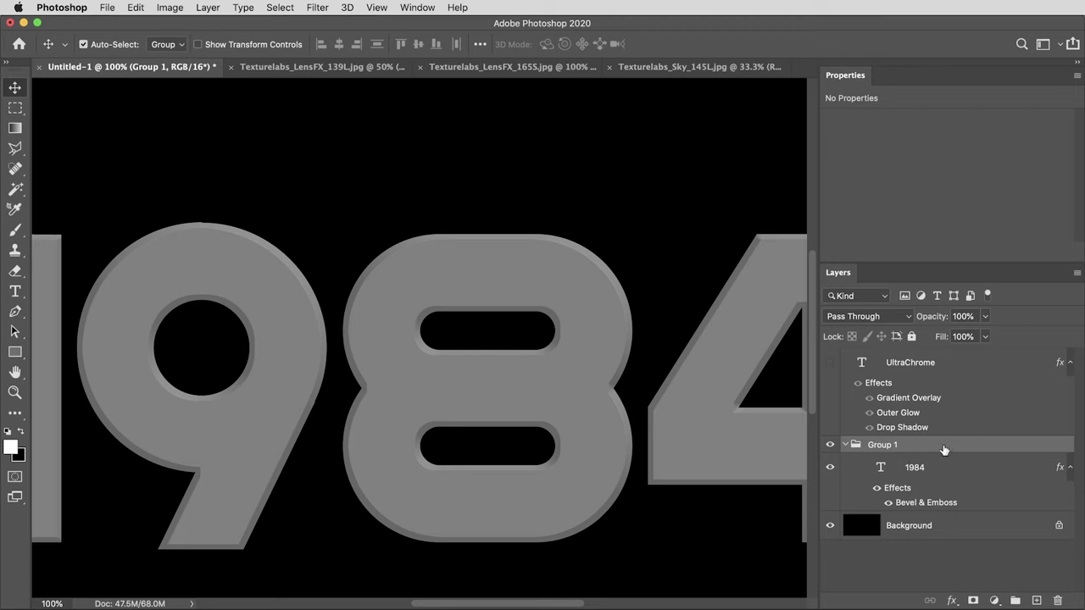
{"action": "left_click", "coordinate": [1035, 600]}
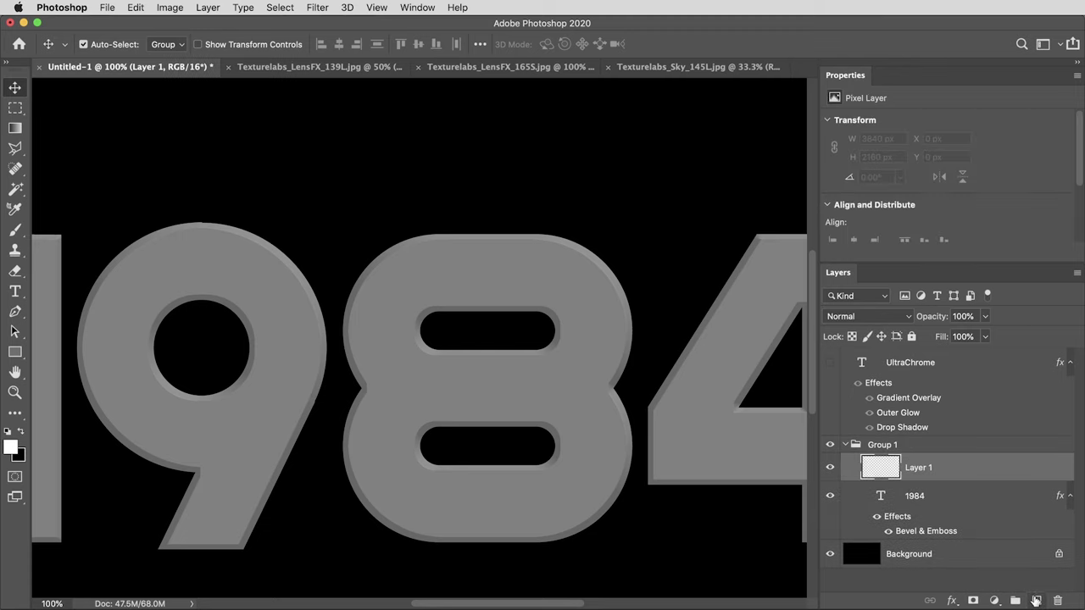
{"action": "left_click_drag", "start_coordinate": [882, 467], "coordinate": [897, 434]}
{"action": "double_click", "coordinate": [899, 450]}
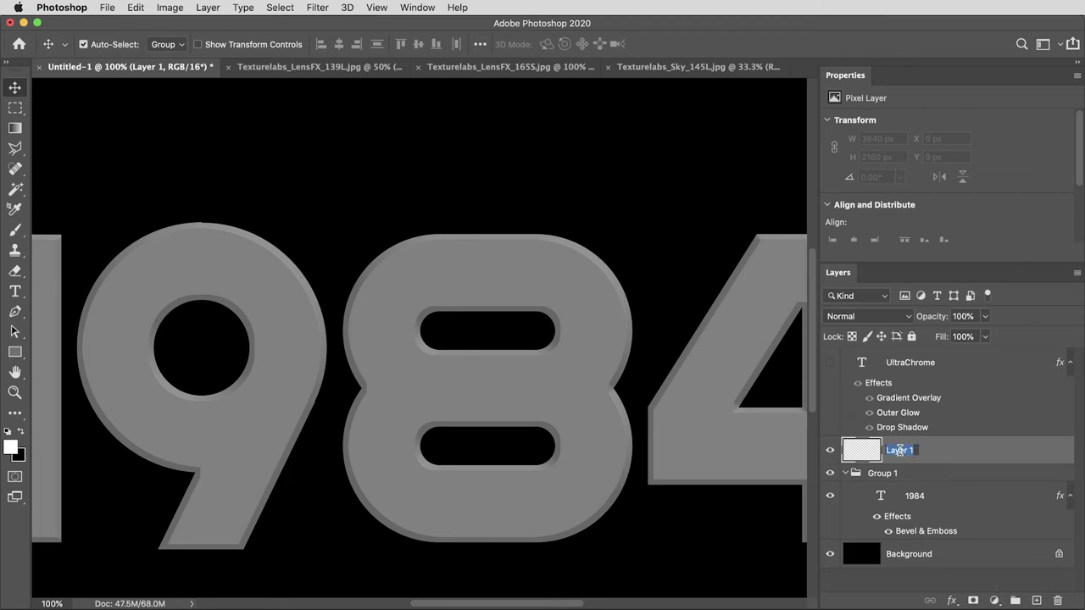
{"action": "type", "text": "Horizon"}
{"action": "key", "text": "Return"}
Draw a vertical white-to-black gradient on Horizon and clip it to Group 1
{"action": "key", "text": "g"}
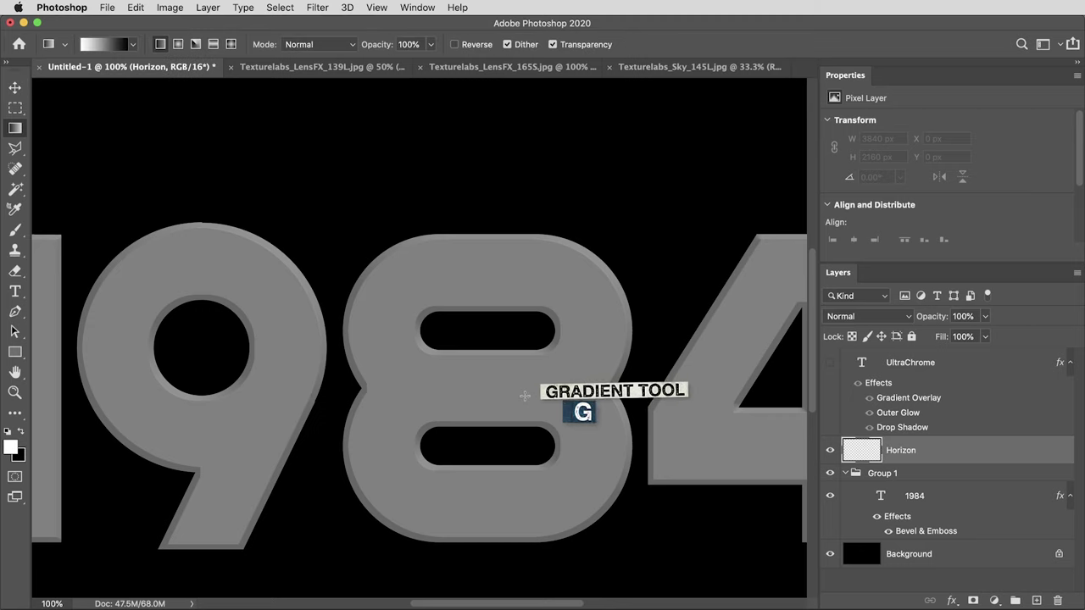
{"action": "key", "text": "d"}
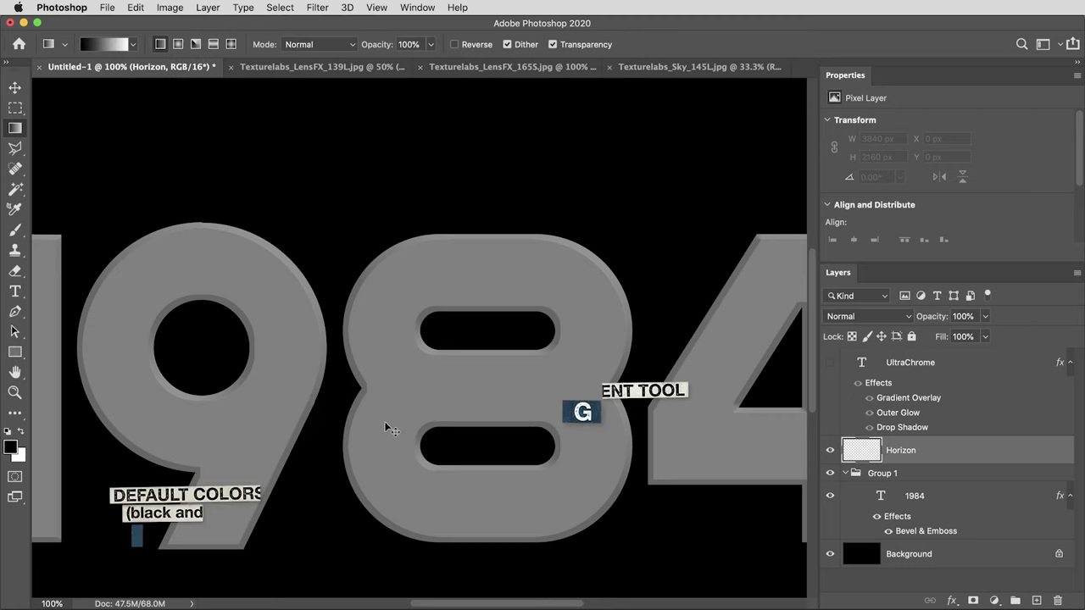
{"action": "key", "text": "super+minus"}
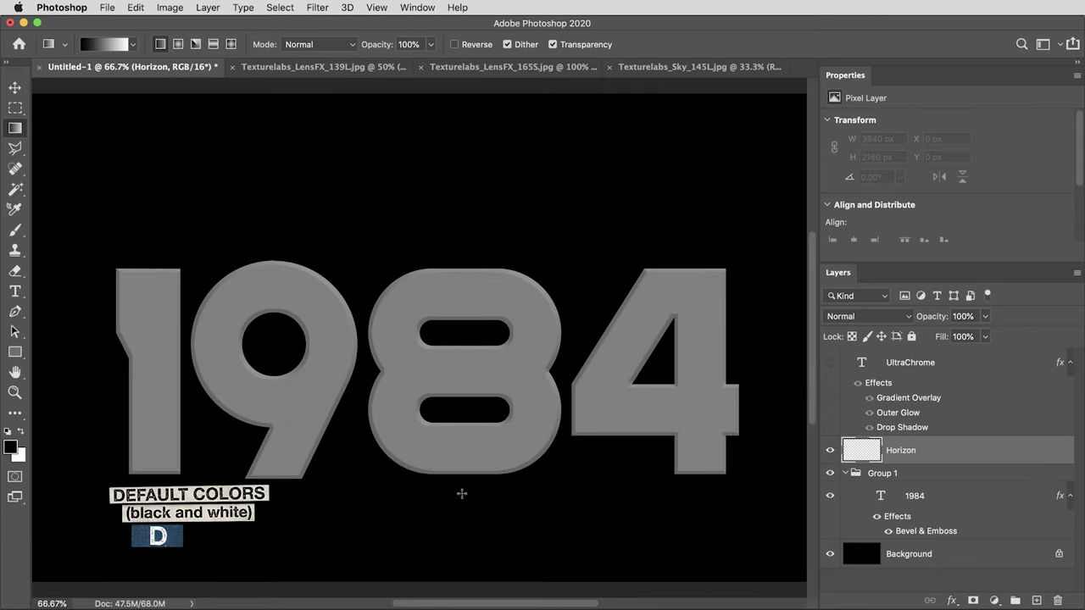
{"action": "left_click_drag", "start_coordinate": [462, 493], "coordinate": [478, 243]}
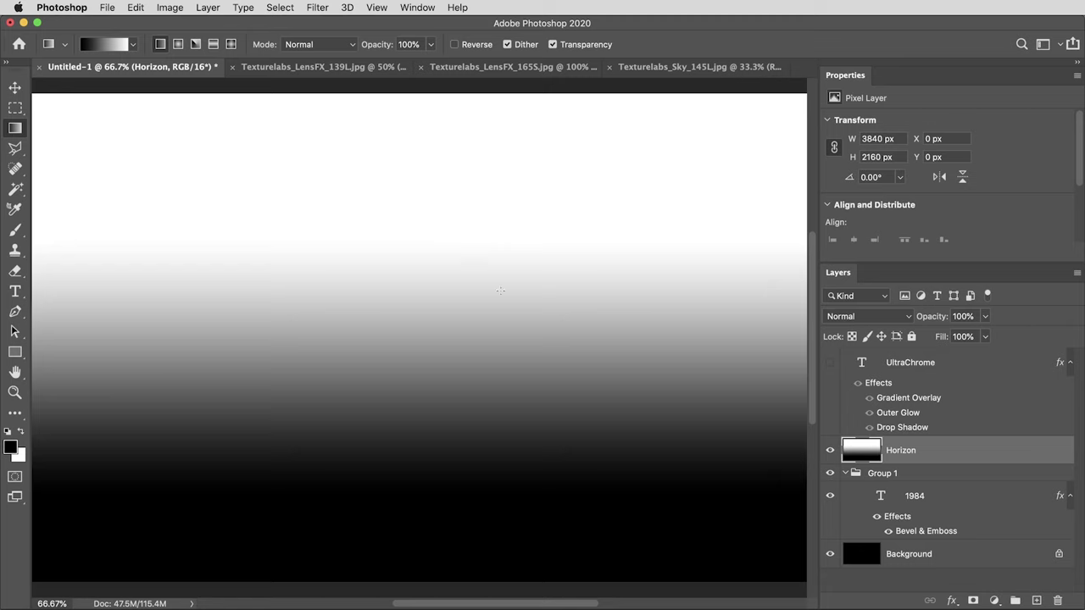
{"action": "key", "text": "v"}
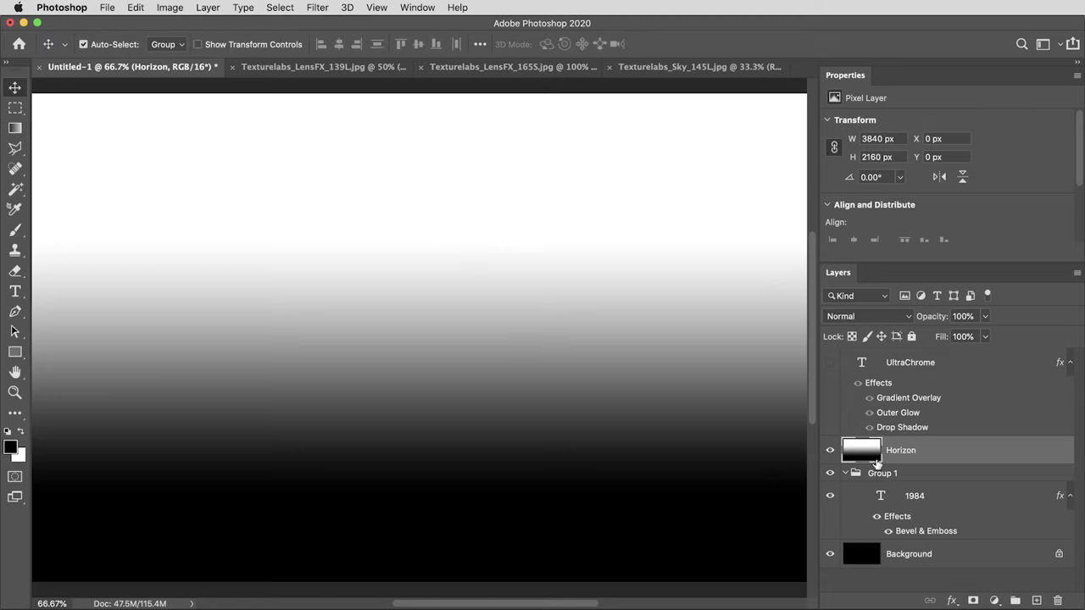
{"action": "left_click_drag", "start_coordinate": [870, 467], "coordinate": [867, 460]}
{"action": "left_click", "coordinate": [867, 461], "text": "alt"}
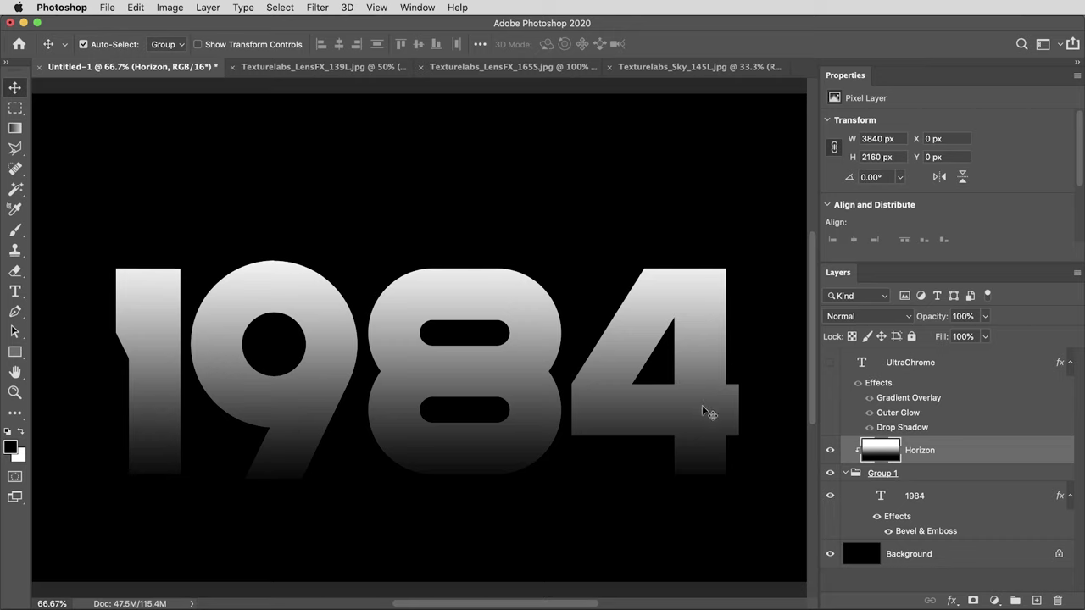
Set Horizon to Overlay at 50% opacity, enlarge the layers list and collapse UltraChrome's effects
{"action": "left_click", "coordinate": [889, 316]}
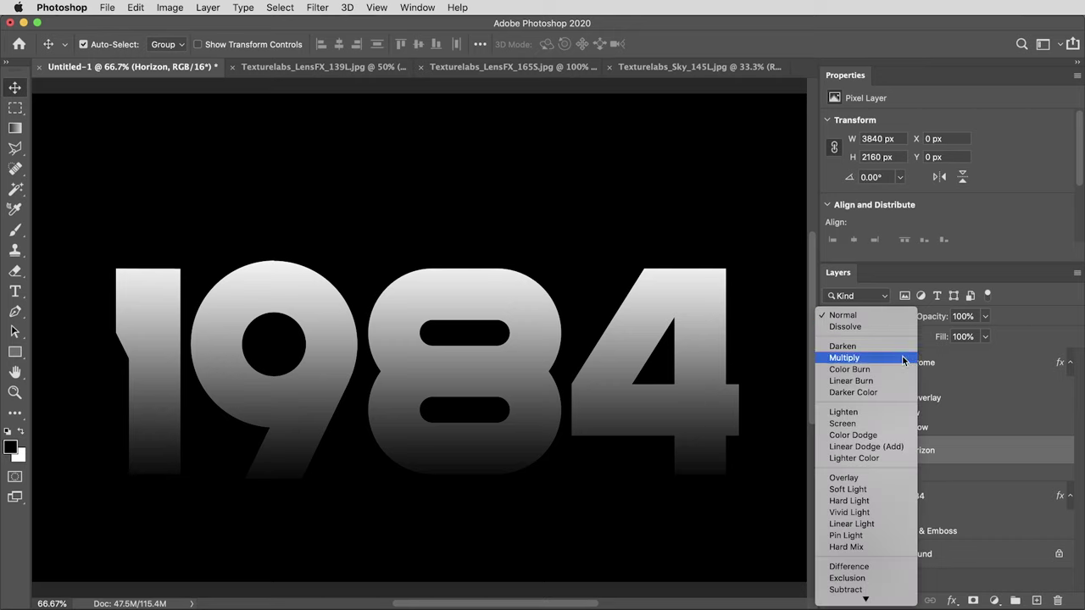
{"action": "left_click", "coordinate": [884, 477]}
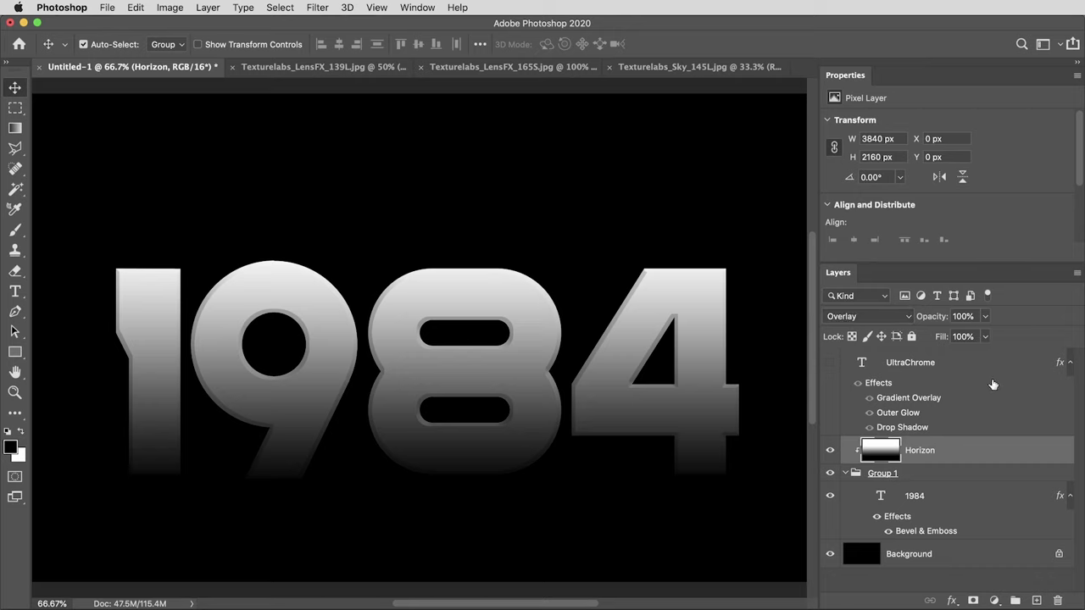
{"action": "type", "text": "5"}
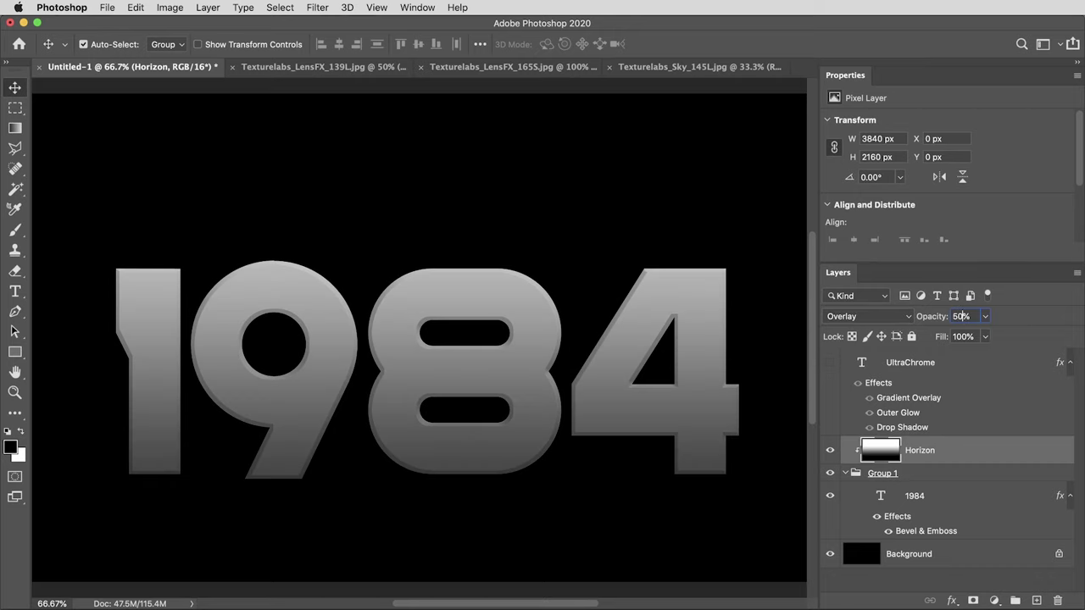
{"action": "left_click_drag", "start_coordinate": [1020, 261], "coordinate": [1014, 221]}
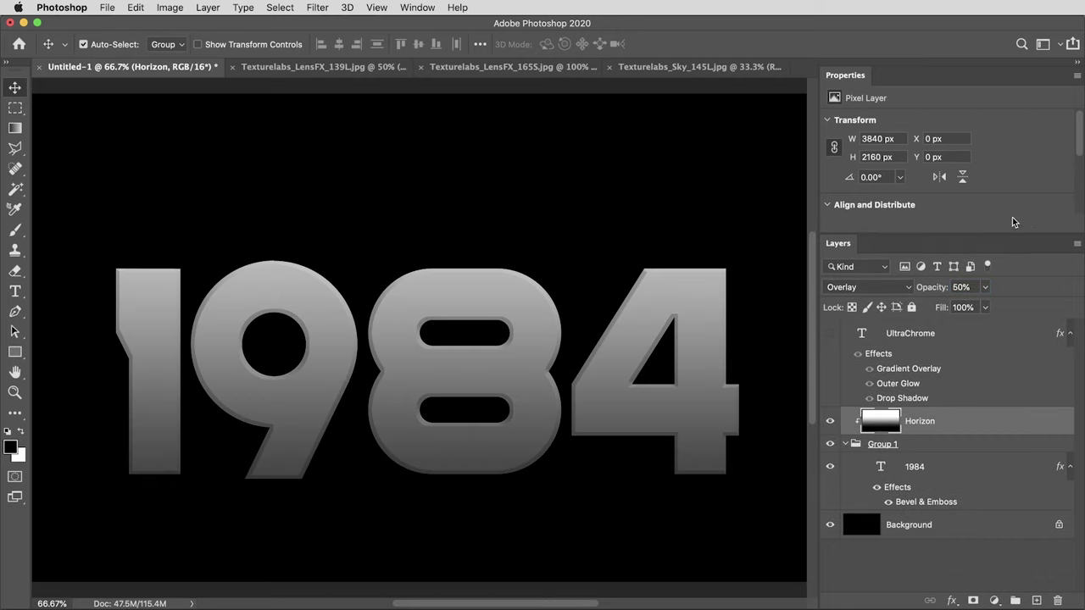
{"action": "left_click", "coordinate": [1069, 333]}
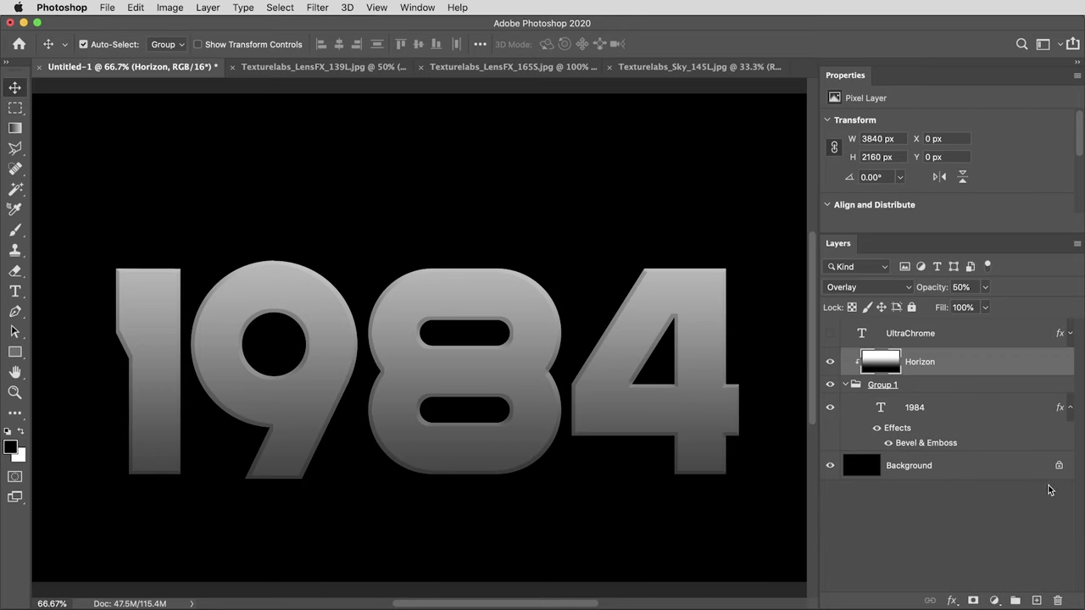
Add a Gradient Map clipped to Horizon, moving its black stop to 10% and white to 44%
{"action": "left_click", "coordinate": [996, 600]}
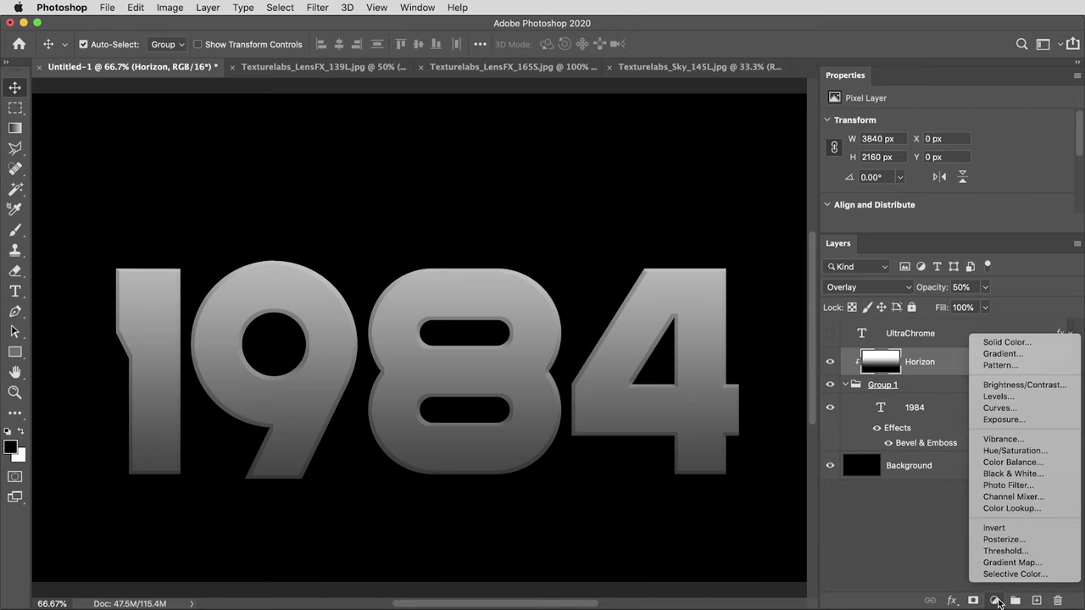
{"action": "left_click", "coordinate": [1014, 564]}
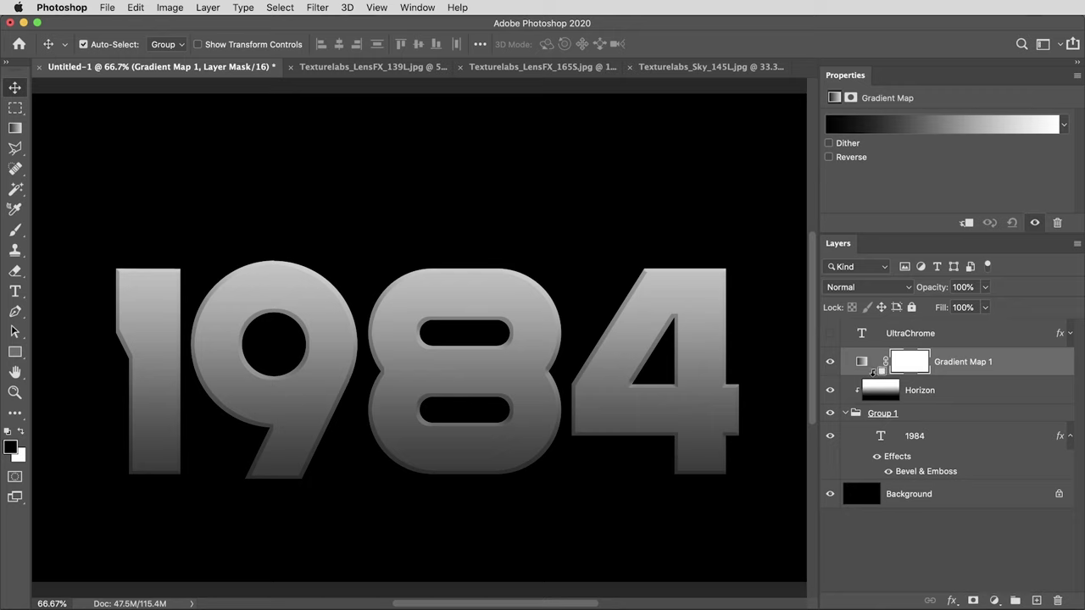
{"action": "left_click", "coordinate": [873, 373], "text": "alt"}
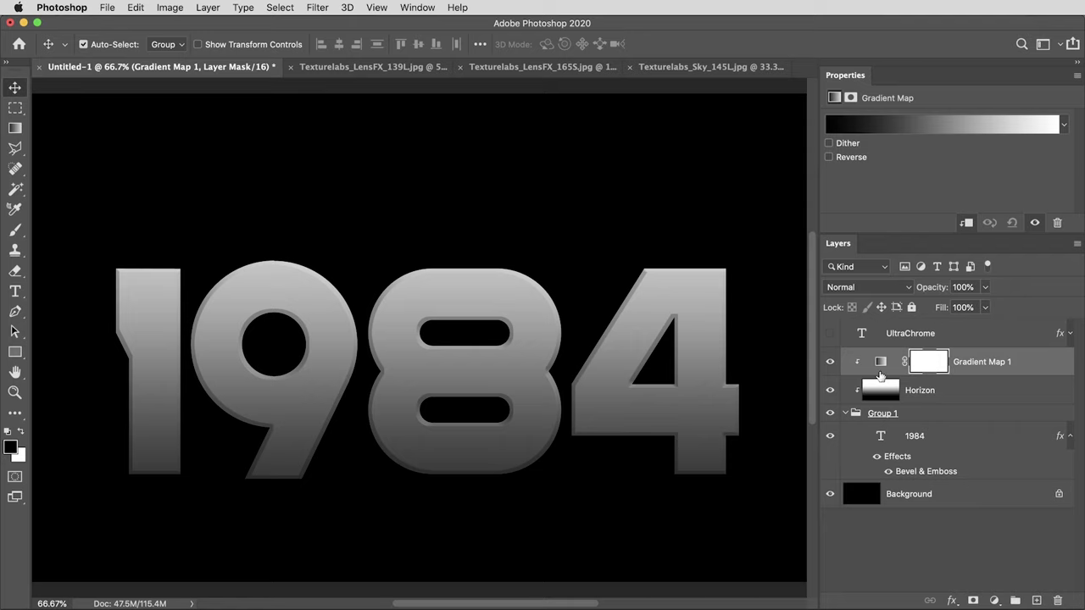
{"action": "left_click", "coordinate": [917, 123]}
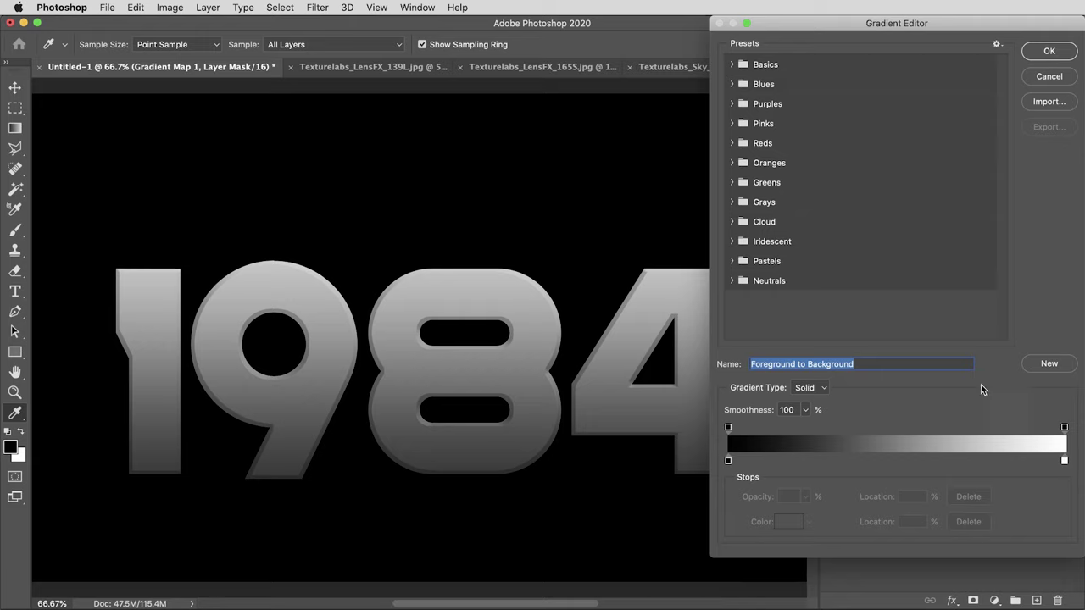
{"action": "left_click_drag", "start_coordinate": [728, 463], "coordinate": [877, 465]}
{"action": "left_click_drag", "start_coordinate": [1065, 463], "coordinate": [876, 461]}
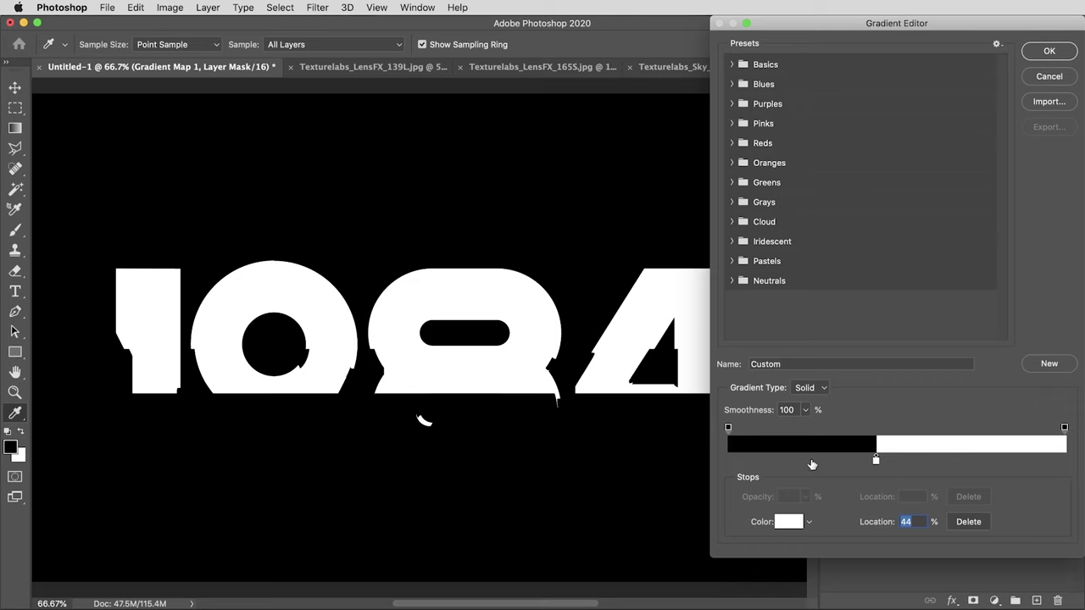
Add a white stop at 25% and a deep blue stop at 62%
{"action": "left_click_drag", "start_coordinate": [811, 462], "coordinate": [813, 462]}
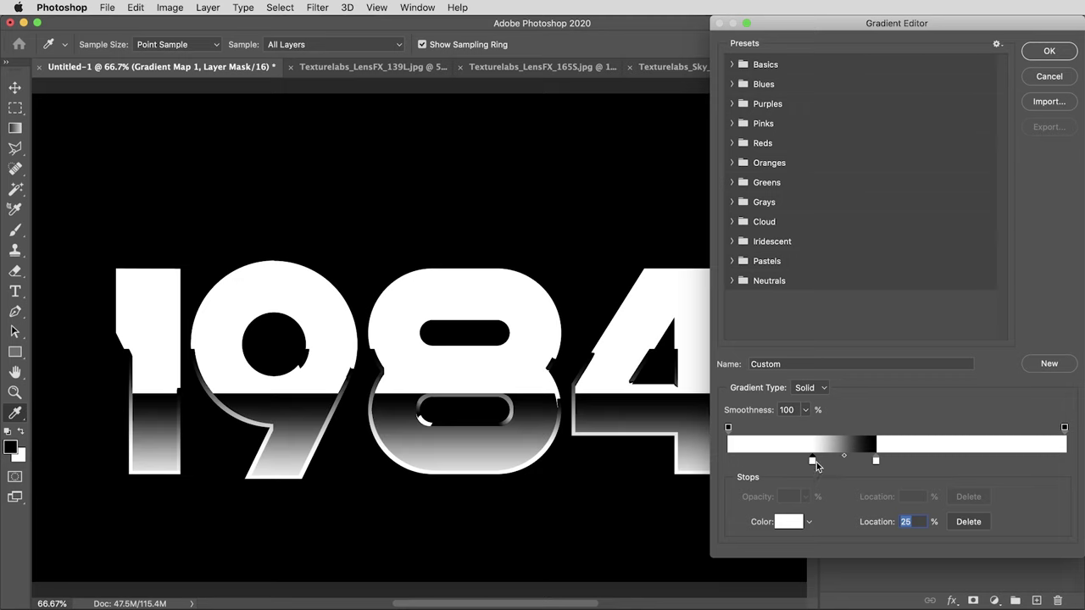
{"action": "left_click", "coordinate": [939, 464]}
{"action": "left_click", "coordinate": [788, 521]}
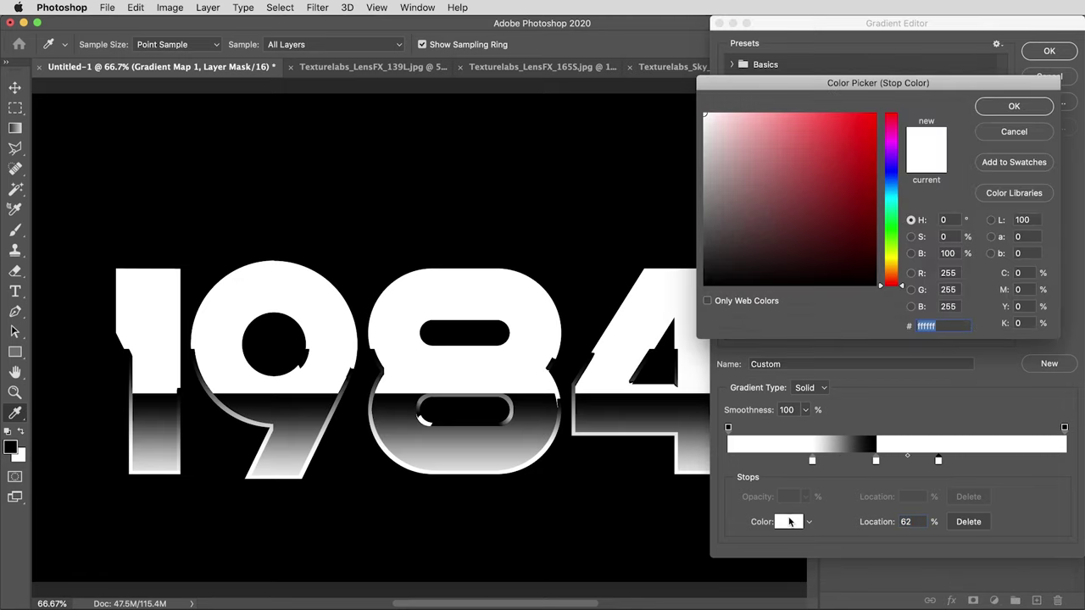
{"action": "left_click", "coordinate": [891, 183]}
{"action": "left_click_drag", "start_coordinate": [859, 173], "coordinate": [828, 178]}
{"action": "left_click", "coordinate": [1014, 106]}
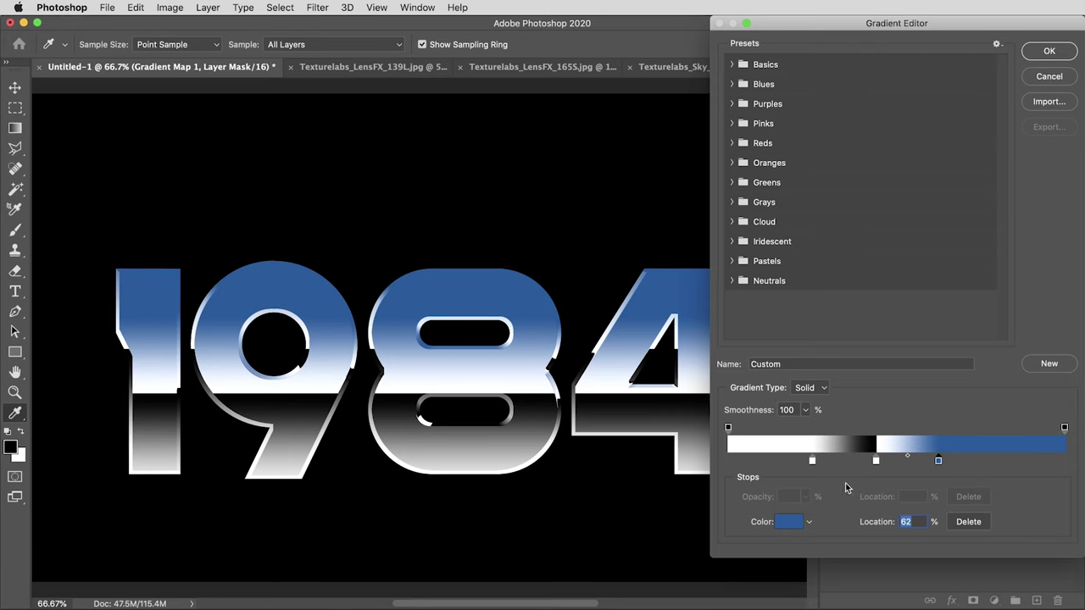
{"action": "key", "text": "super+equal"}
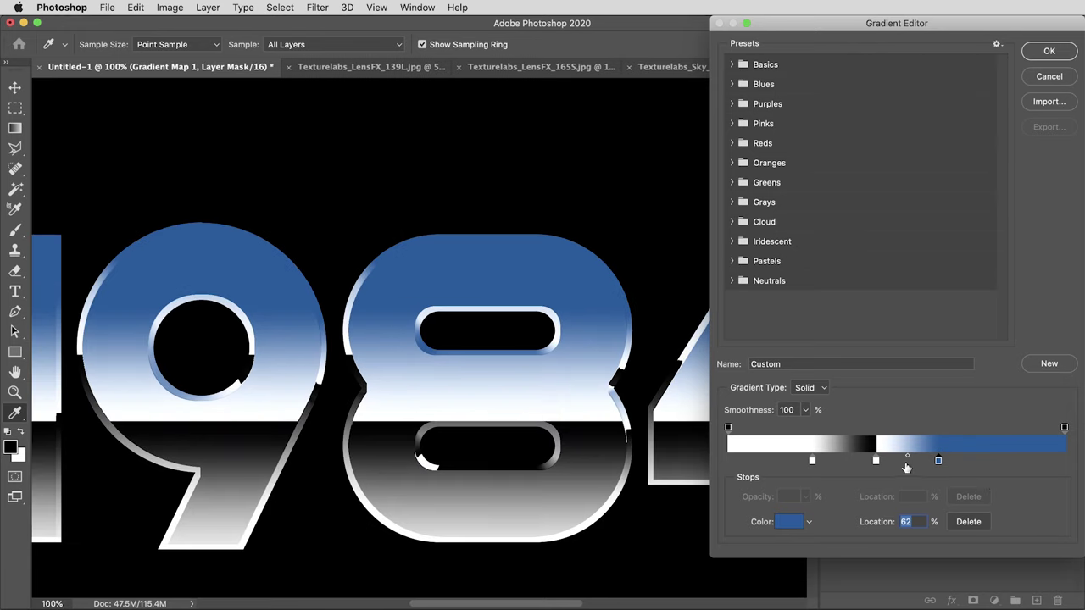
Add a teal stop at 55% and a golden orange stop at 35%
{"action": "left_click", "coordinate": [913, 463]}
{"action": "left_click", "coordinate": [788, 521]}
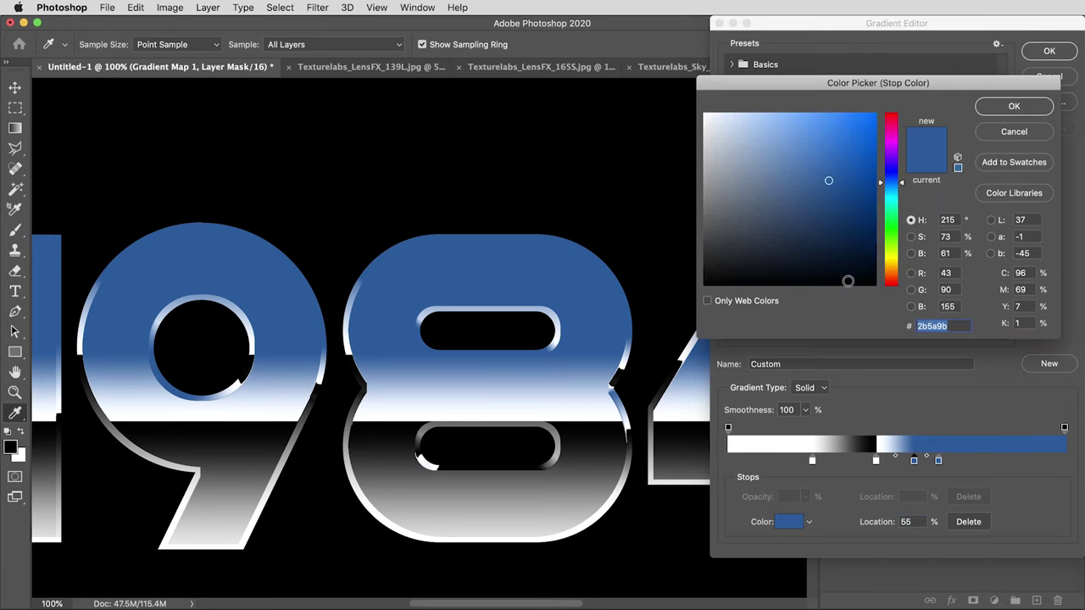
{"action": "left_click", "coordinate": [889, 197]}
{"action": "left_click_drag", "start_coordinate": [823, 188], "coordinate": [809, 184]}
{"action": "key", "text": "Return"}
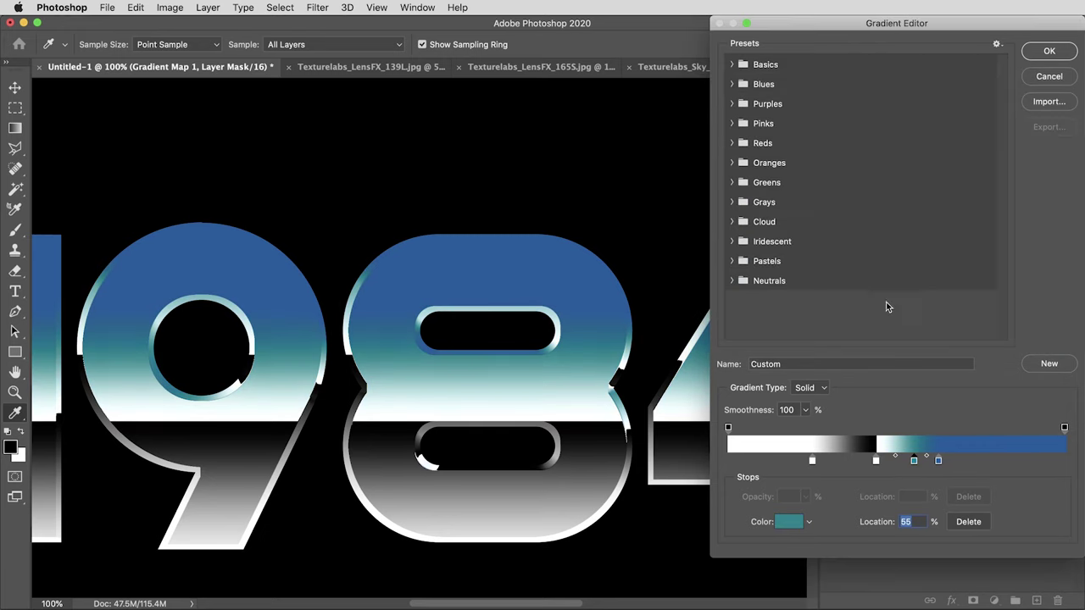
{"action": "left_click", "coordinate": [850, 462]}
{"action": "left_click", "coordinate": [790, 522]}
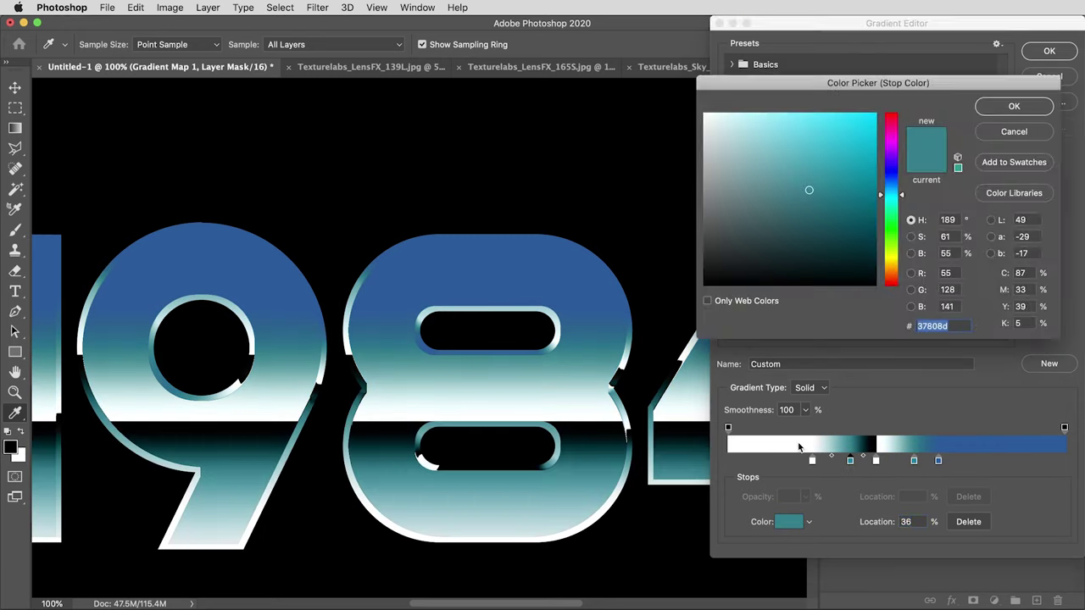
{"action": "left_click_drag", "start_coordinate": [890, 261], "coordinate": [892, 271]}
{"action": "key", "text": "Return"}
{"action": "left_click_drag", "start_coordinate": [852, 465], "coordinate": [848, 465]}
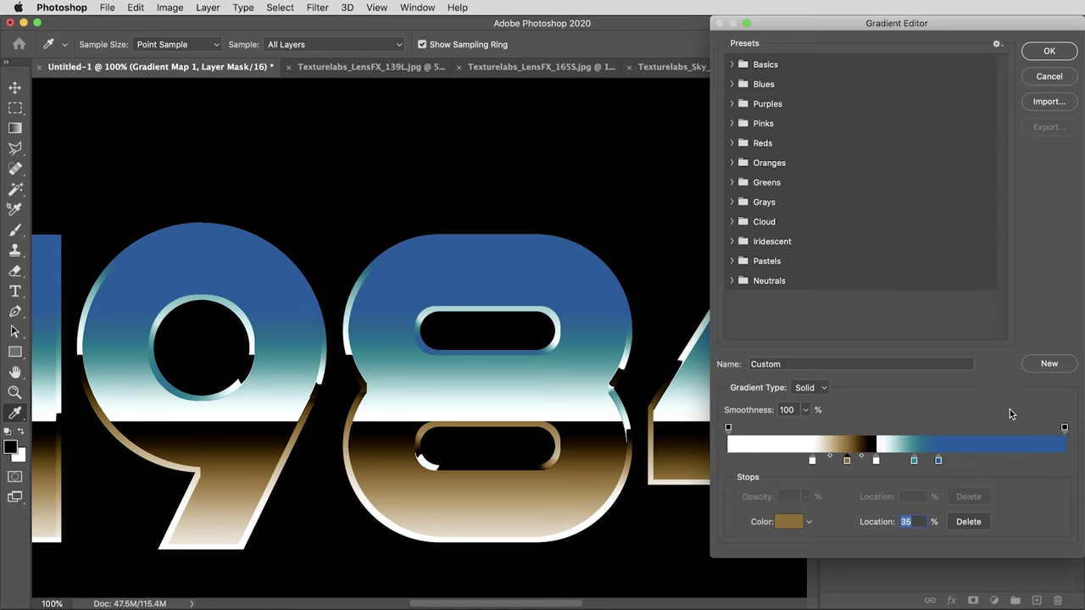
Import the Texturelabs_80sChrome.grd gradient presets and expand their folder
{"action": "left_click", "coordinate": [1048, 103]}
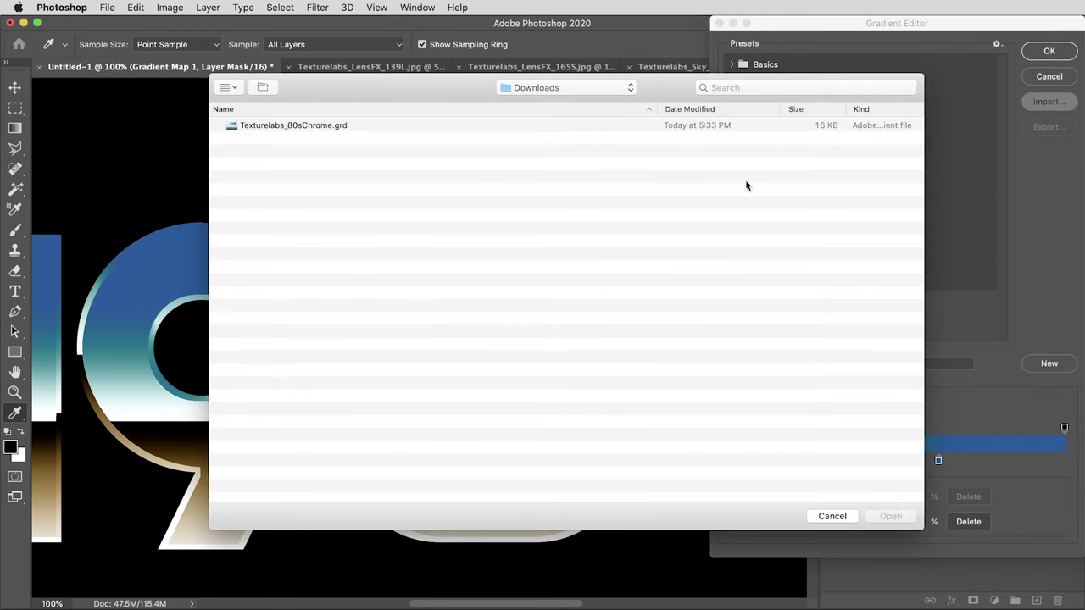
{"action": "left_click", "coordinate": [447, 128]}
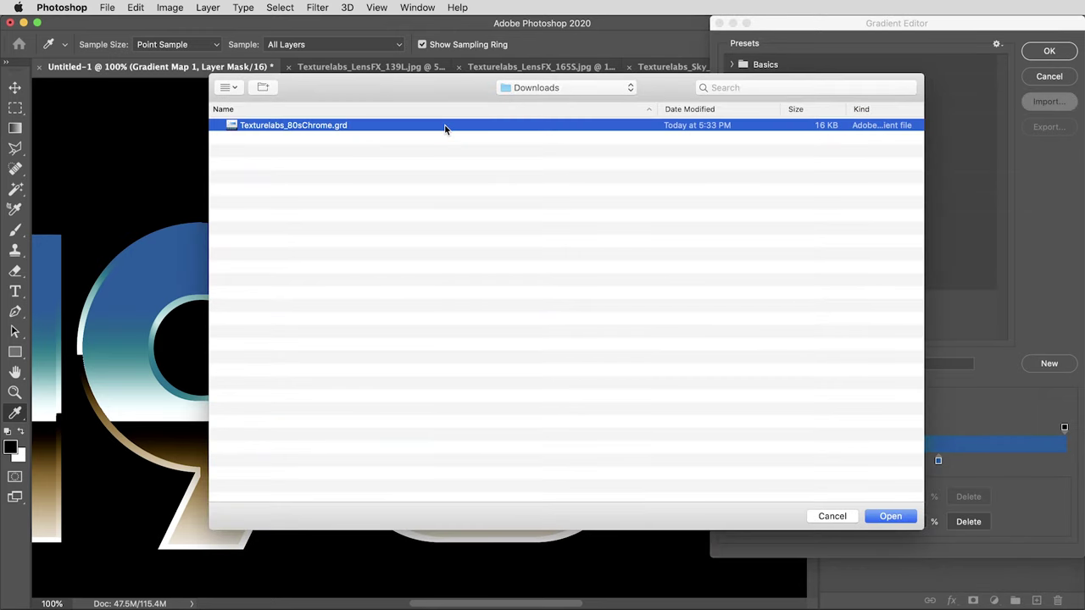
{"action": "double_click", "coordinate": [445, 127]}
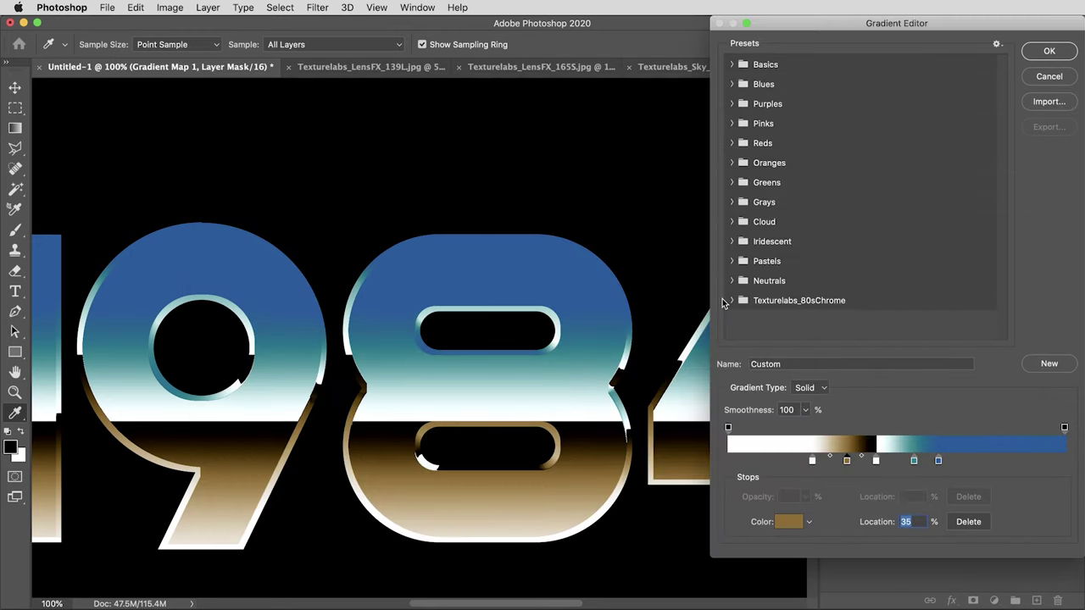
{"action": "left_click", "coordinate": [731, 301]}
Preview the 80s chrome presets and apply 80s Chrome Five to the Gradient Map
{"action": "key", "text": "super+minus"}
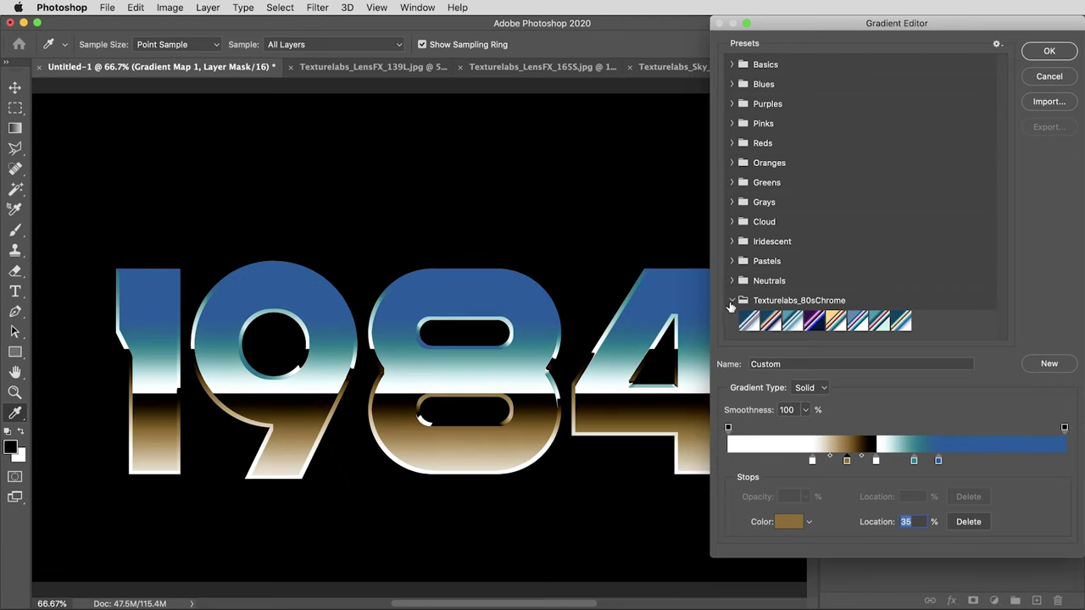
{"action": "left_click", "coordinate": [747, 327]}
{"action": "left_click", "coordinate": [769, 329]}
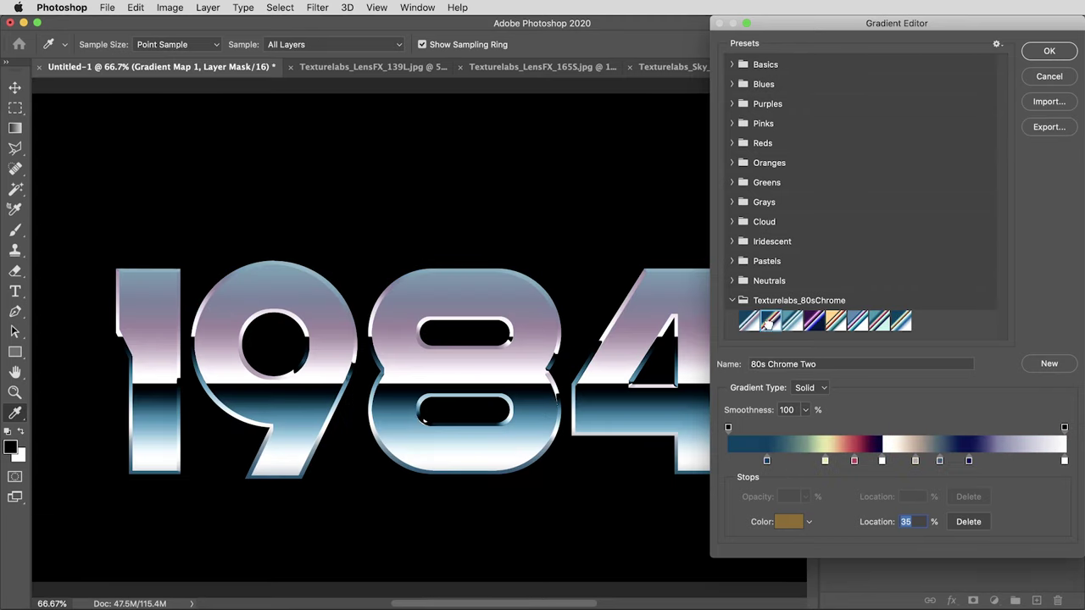
{"action": "left_click", "coordinate": [790, 322]}
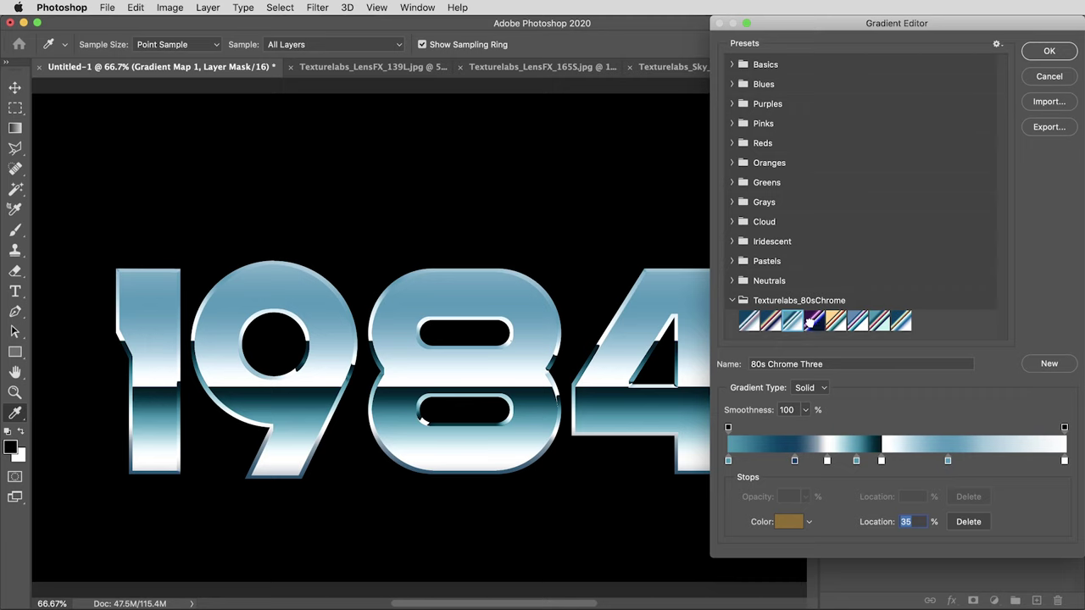
{"action": "left_click", "coordinate": [812, 323]}
{"action": "left_click", "coordinate": [830, 326]}
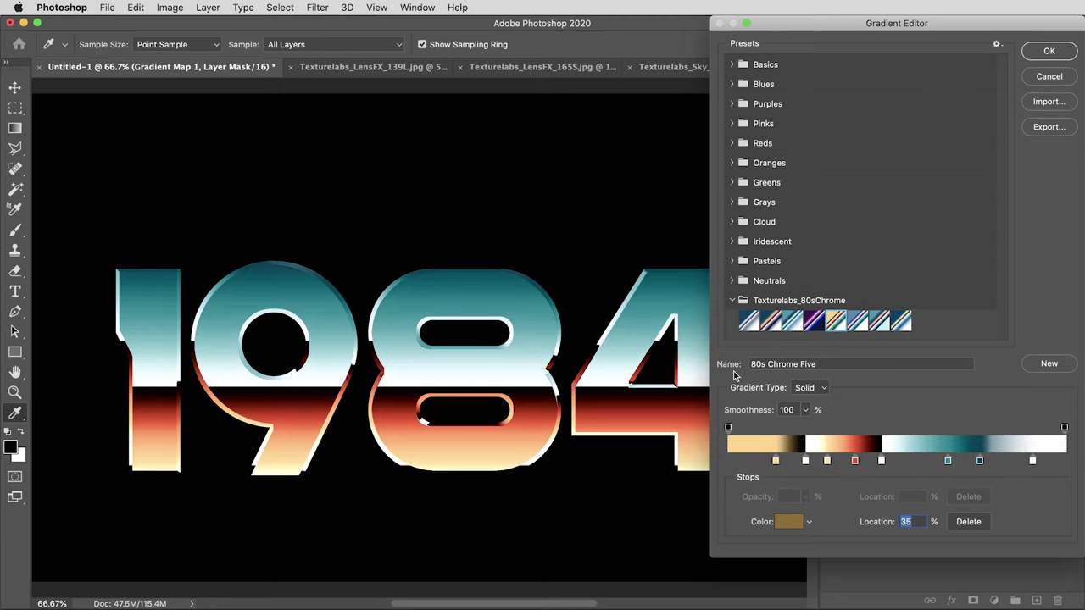
{"action": "left_click", "coordinate": [1049, 52]}
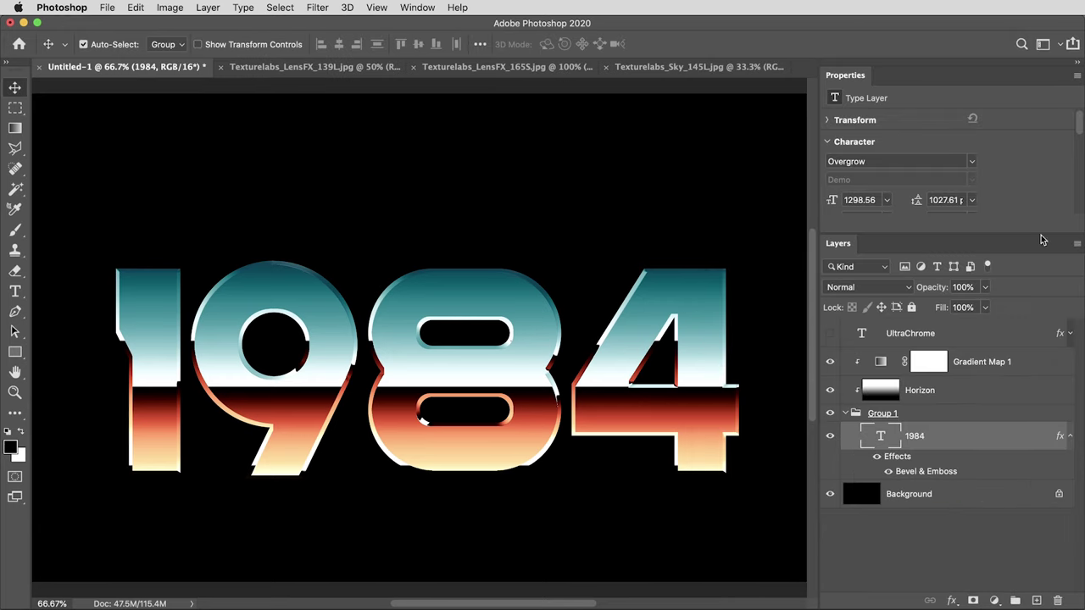
Toggle Gradient Map 1 off and on to compare plain and chrome lettering, then select 1984
{"action": "left_click", "coordinate": [890, 365]}
{"action": "left_click", "coordinate": [830, 362]}
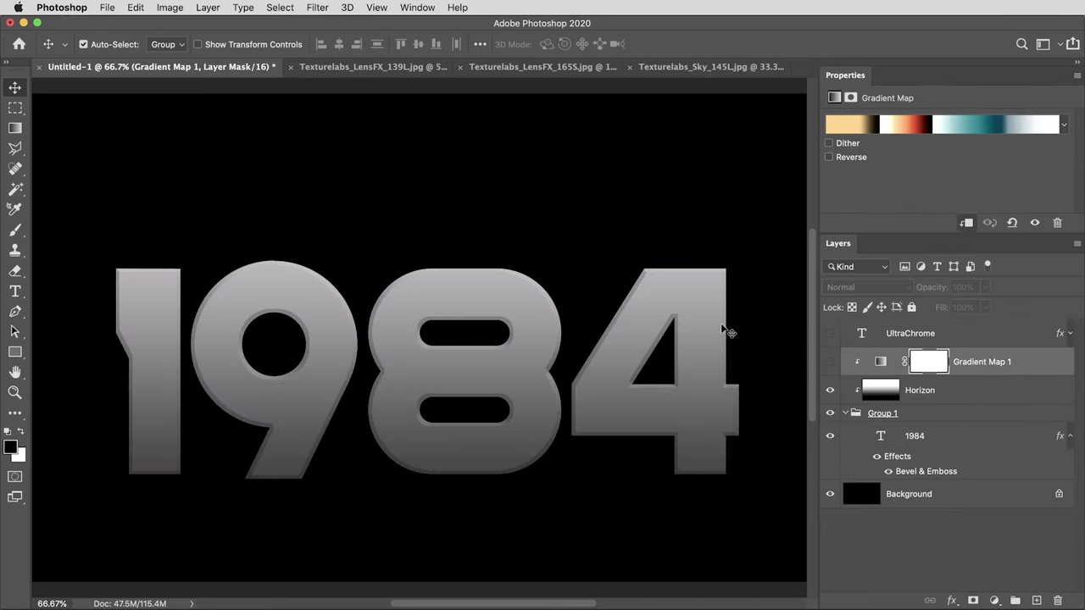
{"action": "key", "text": "super+plus"}
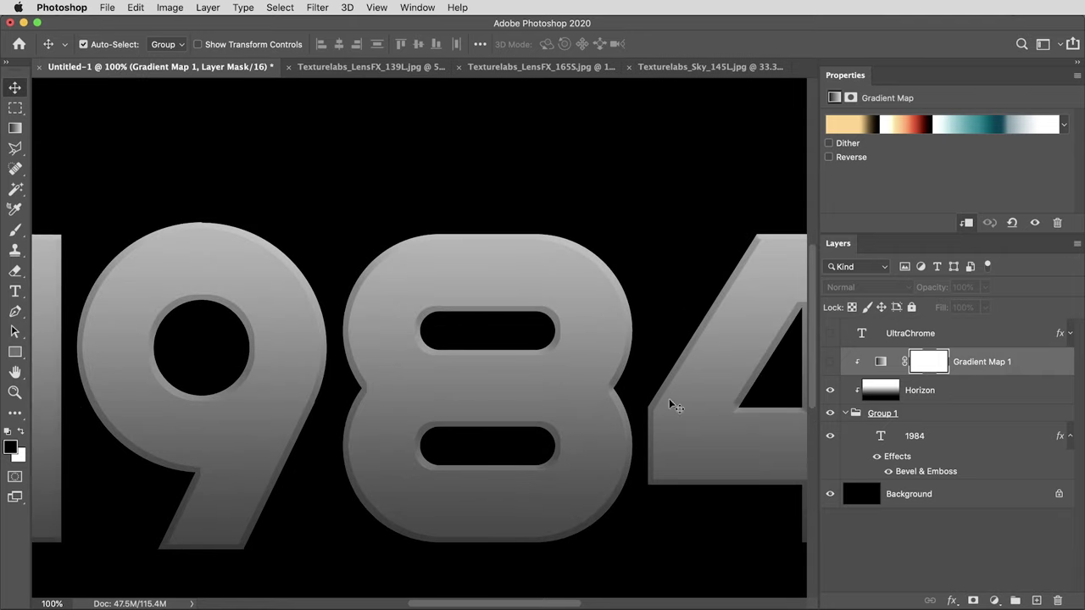
{"action": "left_click", "coordinate": [830, 362]}
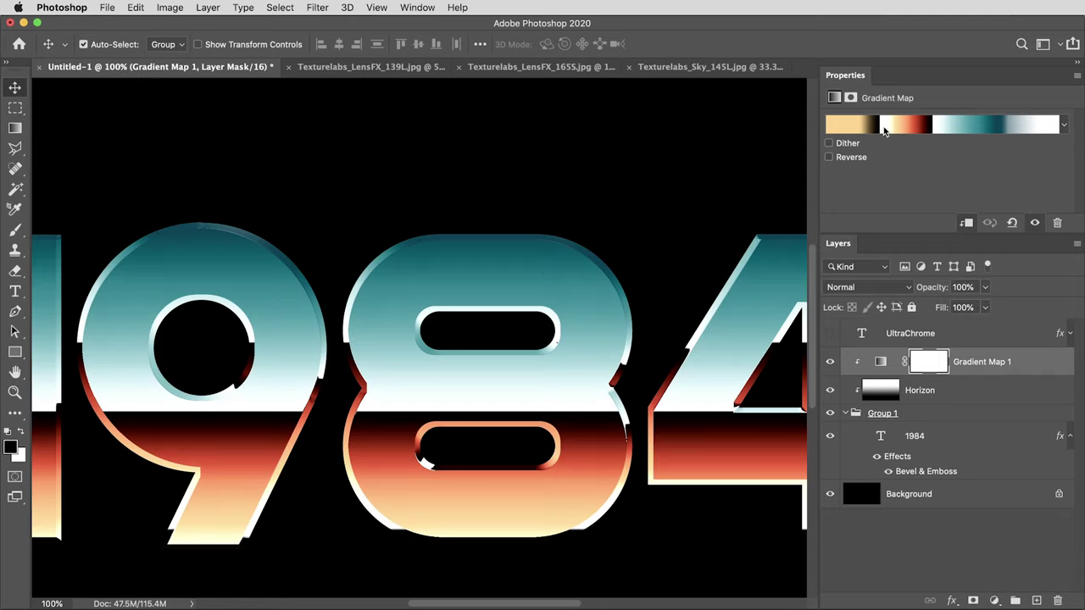
{"action": "left_click", "coordinate": [829, 365]}
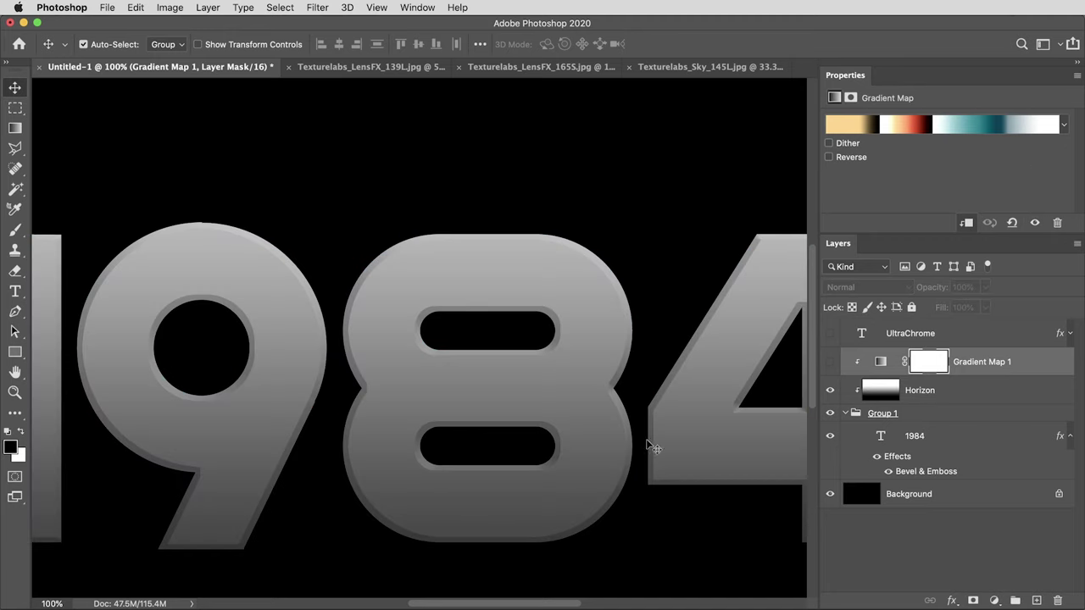
{"action": "left_click", "coordinate": [830, 362]}
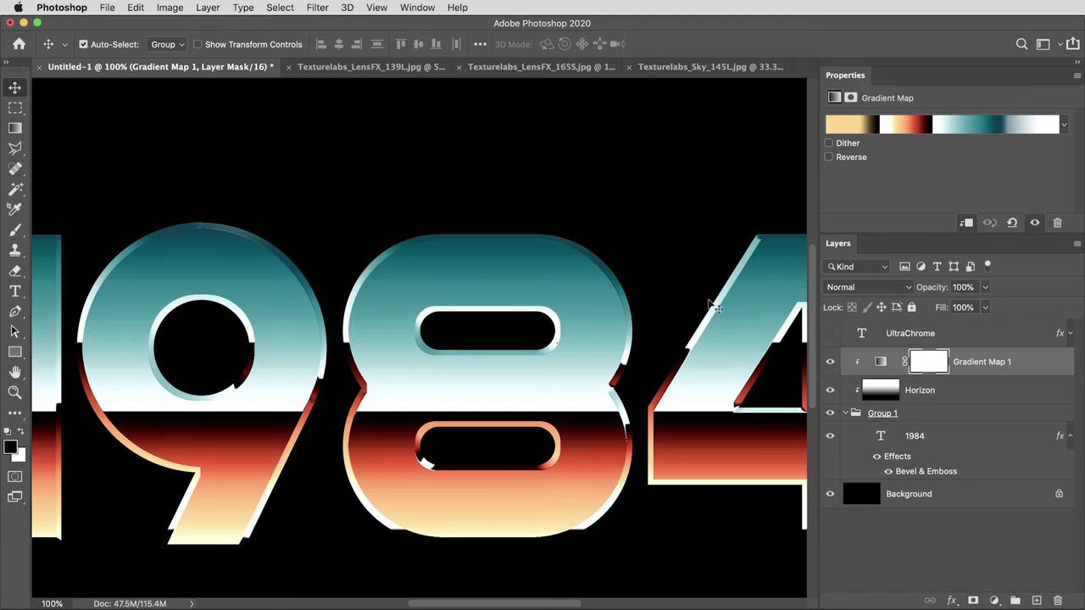
{"action": "key", "text": "super+minus"}
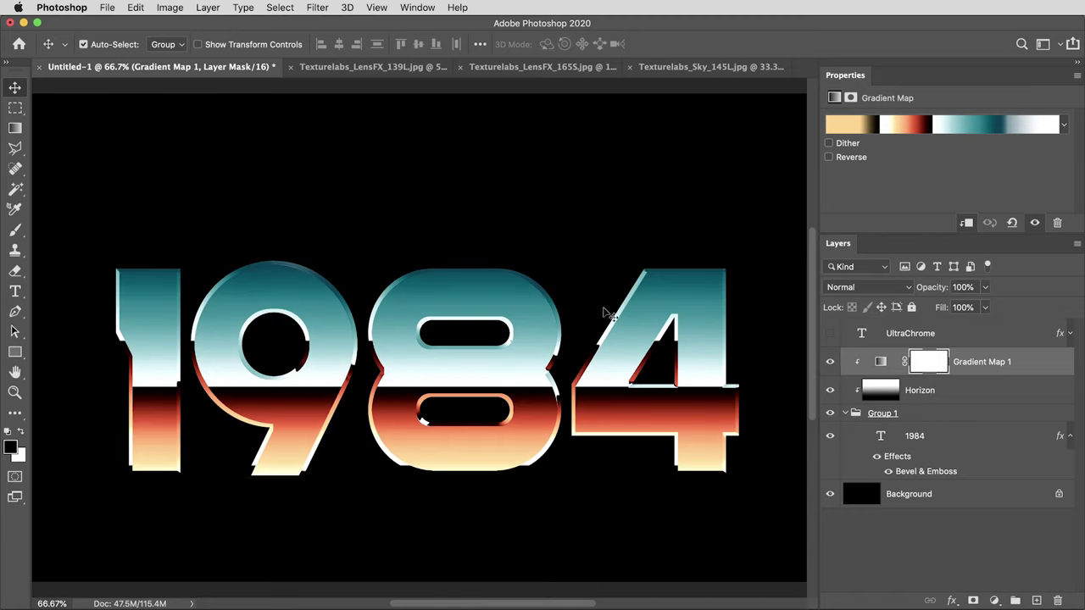
{"action": "left_click", "coordinate": [901, 458]}
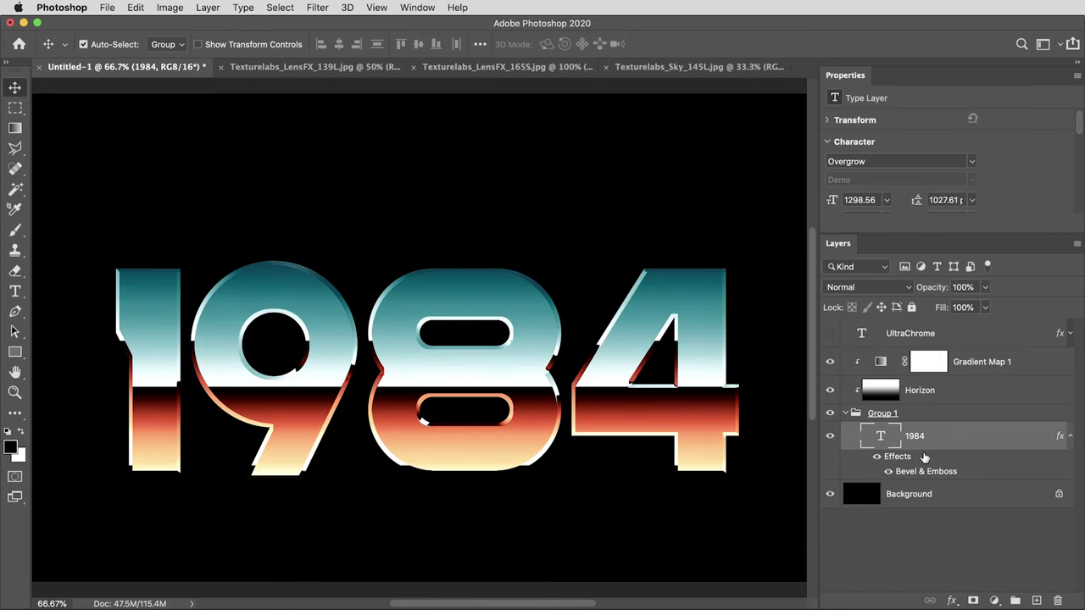
Add an Inner Shadow to the 1984 text with 75 px size and 0 px distance
{"action": "double_click", "coordinate": [900, 458]}
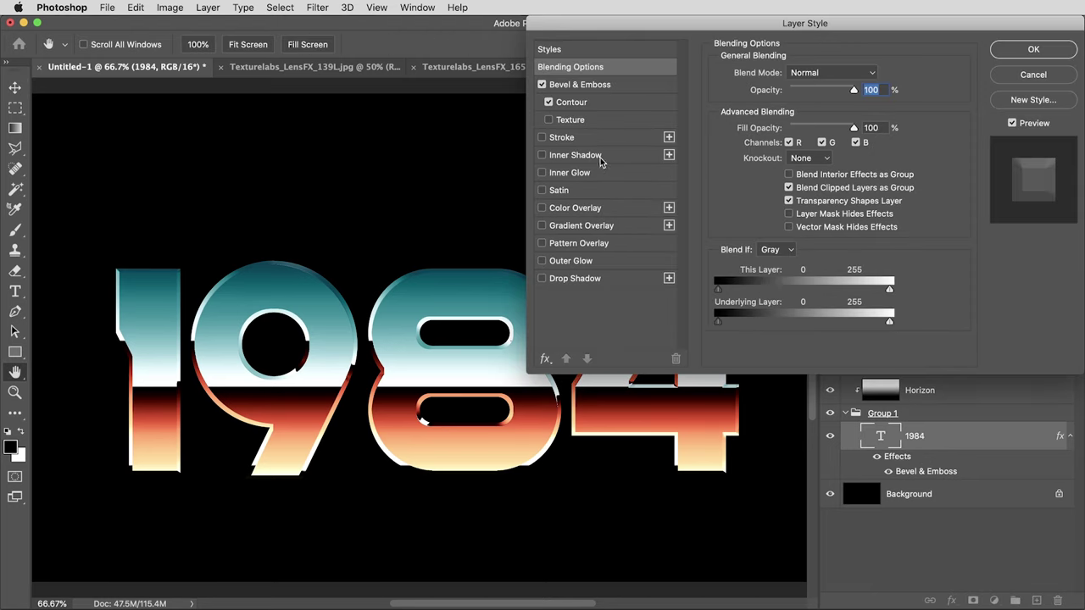
{"action": "left_click", "coordinate": [560, 158]}
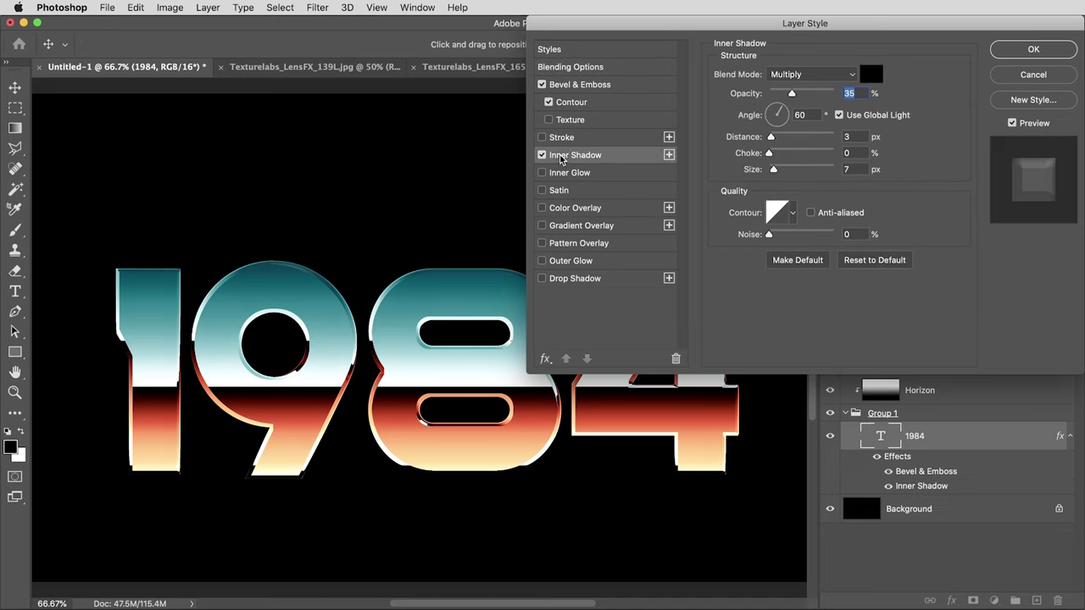
{"action": "left_click", "coordinate": [861, 263]}
{"action": "left_click_drag", "start_coordinate": [773, 169], "coordinate": [793, 172]}
{"action": "type", "text": "75"}
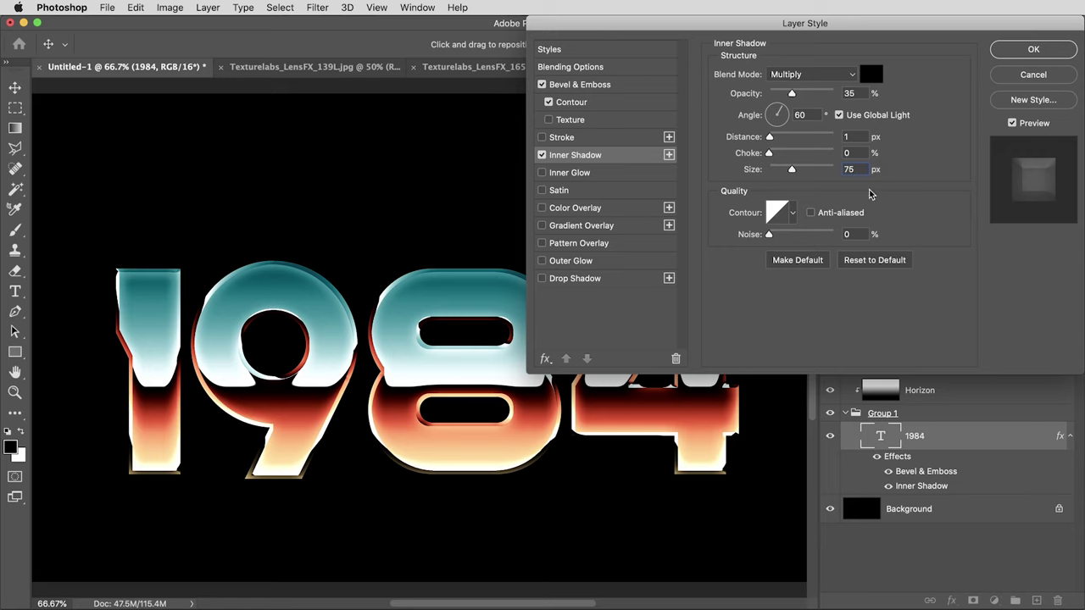
{"action": "mouse_move", "coordinate": [769, 137]}
{"action": "left_mouse_down"}
{"action": "mouse_move", "coordinate": [742, 138]}
{"action": "mouse_move", "coordinate": [708, 189]}
{"action": "left_mouse_up"}
Give the inner shadow a curved contour and 25% opacity
{"action": "left_click", "coordinate": [792, 215]}
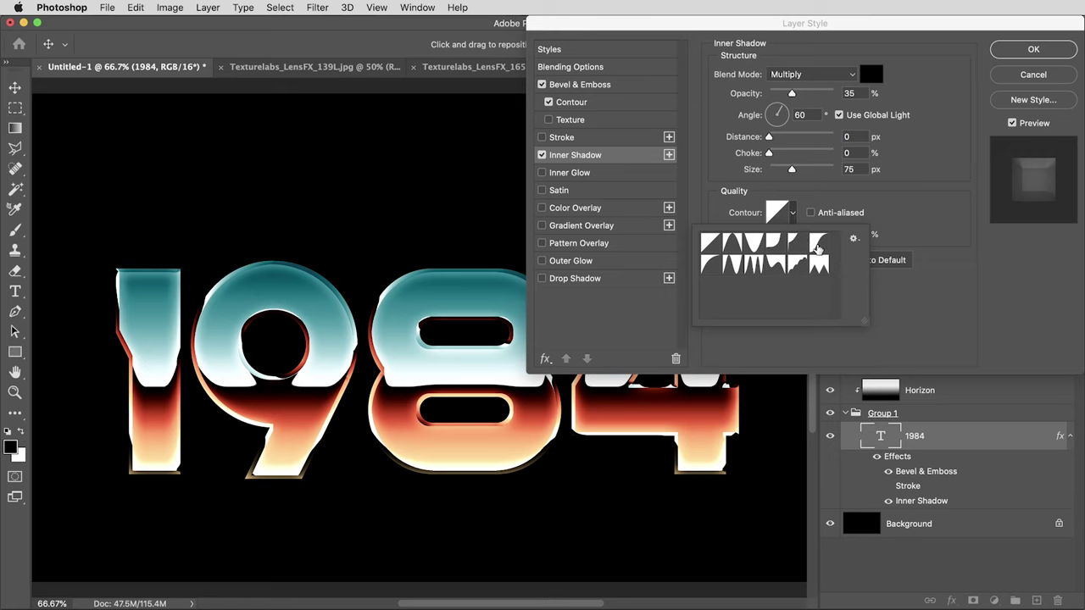
{"action": "left_click", "coordinate": [817, 244]}
{"action": "left_click", "coordinate": [905, 221]}
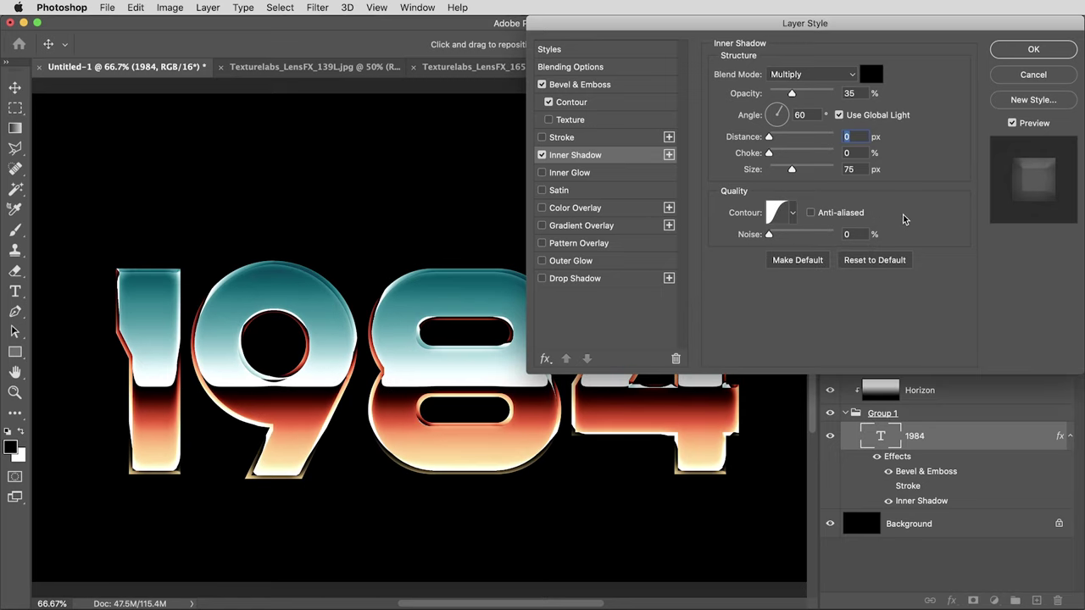
{"action": "left_click", "coordinate": [852, 93]}
{"action": "type", "text": "25"}
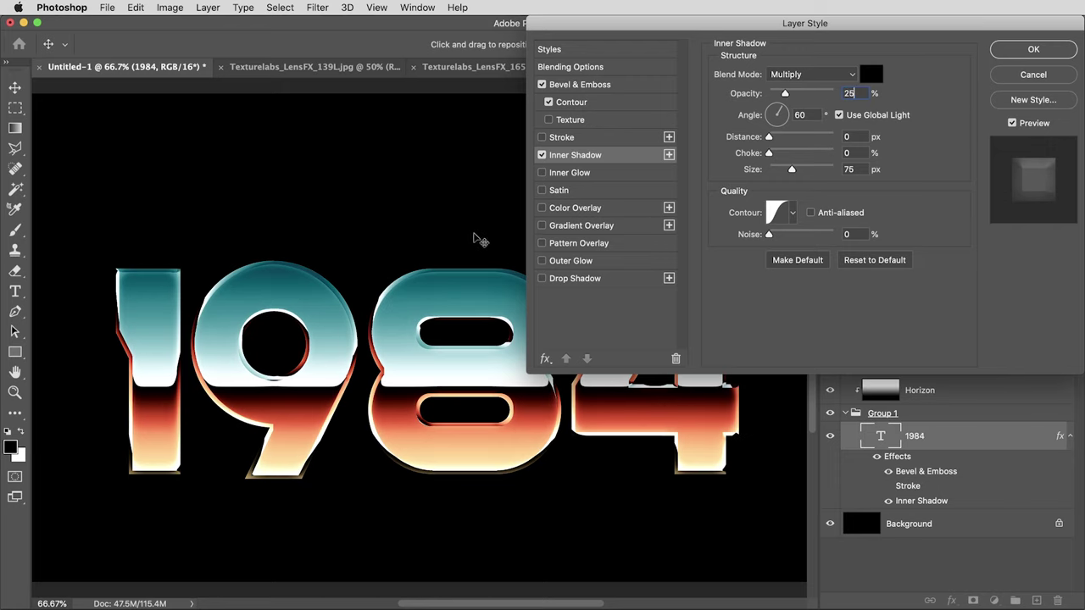
{"action": "key", "text": "ctrl+plus"}
{"action": "key", "text": "ctrl+plus"}
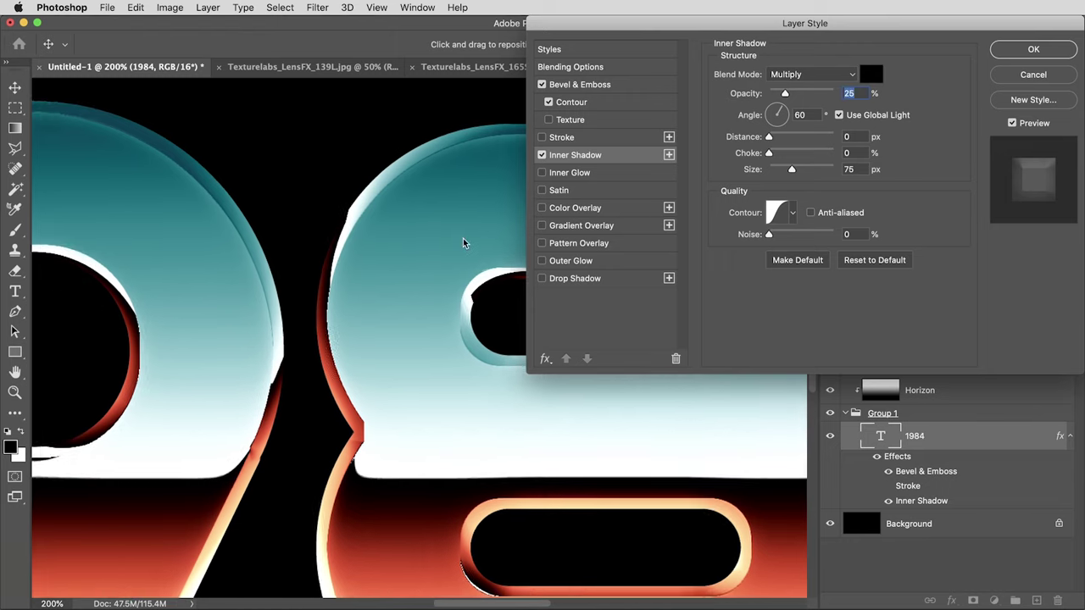
Enable a 15 px Stroke on 1984 with a Shape Burst gradient fill
{"action": "left_click", "coordinate": [552, 141]}
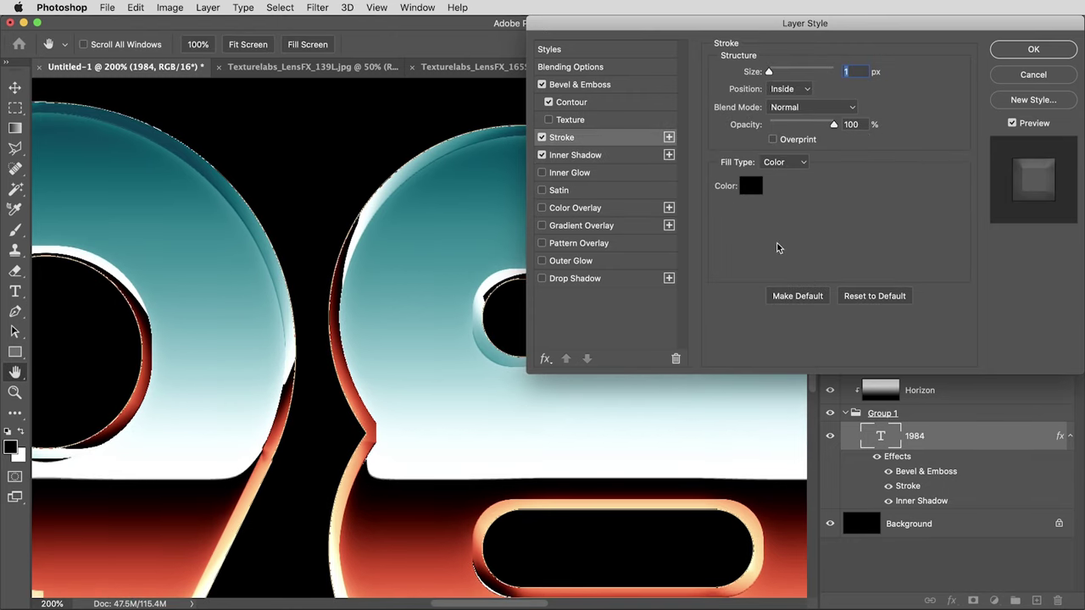
{"action": "left_click", "coordinate": [874, 296]}
{"action": "type", "text": "15"}
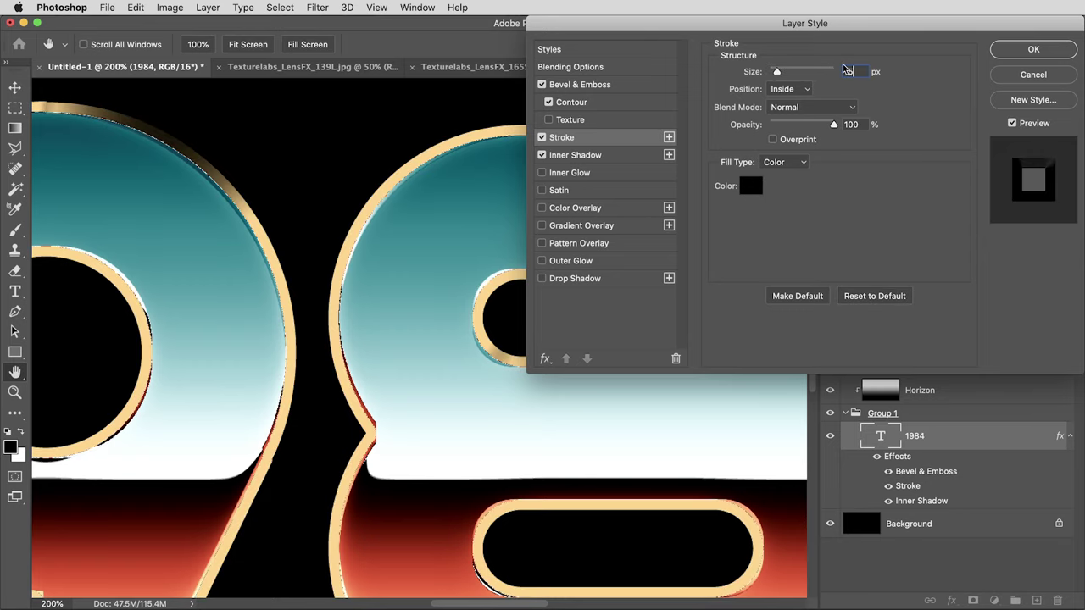
{"action": "left_click", "coordinate": [788, 163]}
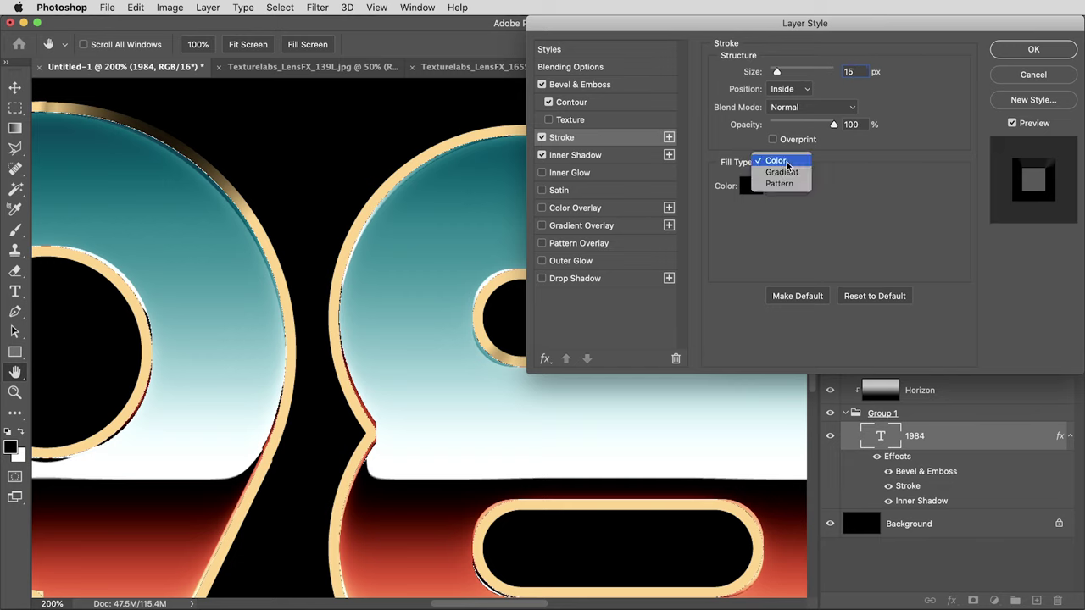
{"action": "left_click", "coordinate": [790, 173]}
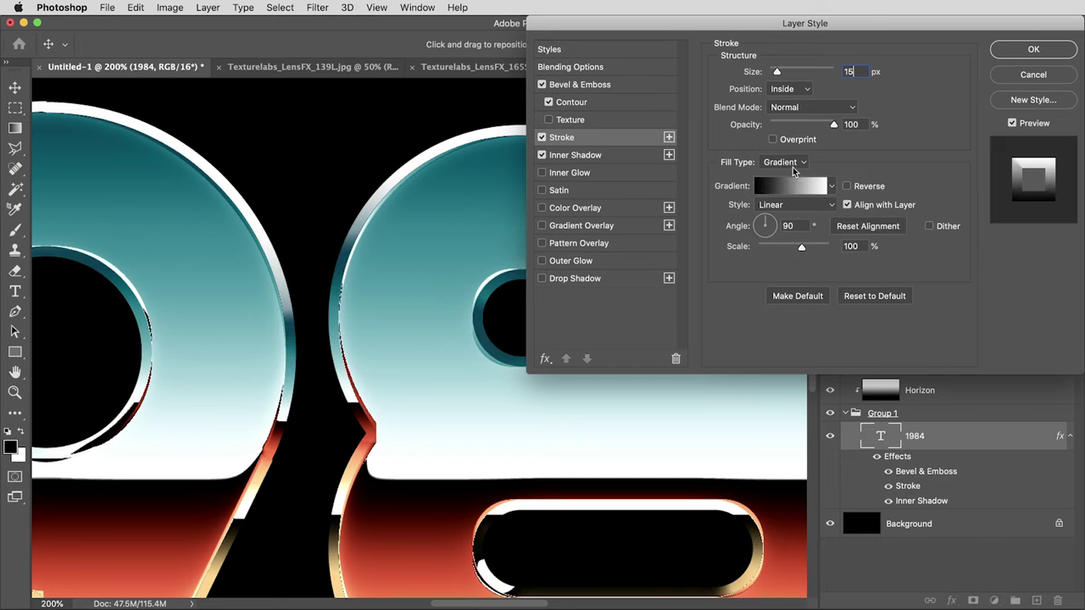
{"action": "left_click", "coordinate": [773, 205]}
{"action": "left_click", "coordinate": [787, 260]}
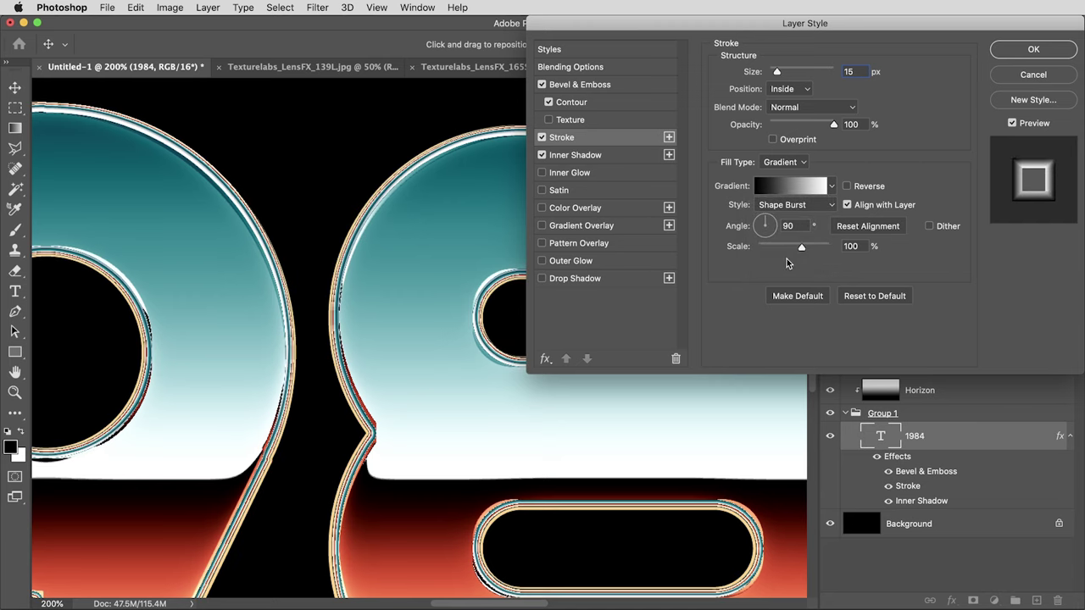
Edit the stroke gradient to black–white (at 50%)–black
{"action": "left_click", "coordinate": [781, 191]}
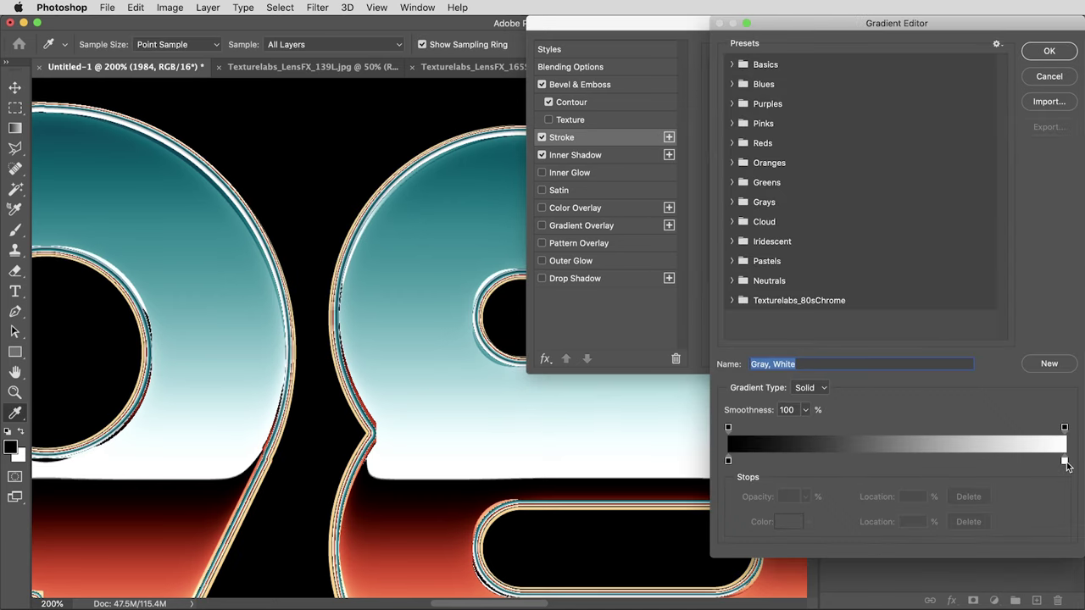
{"action": "left_click", "coordinate": [1065, 462]}
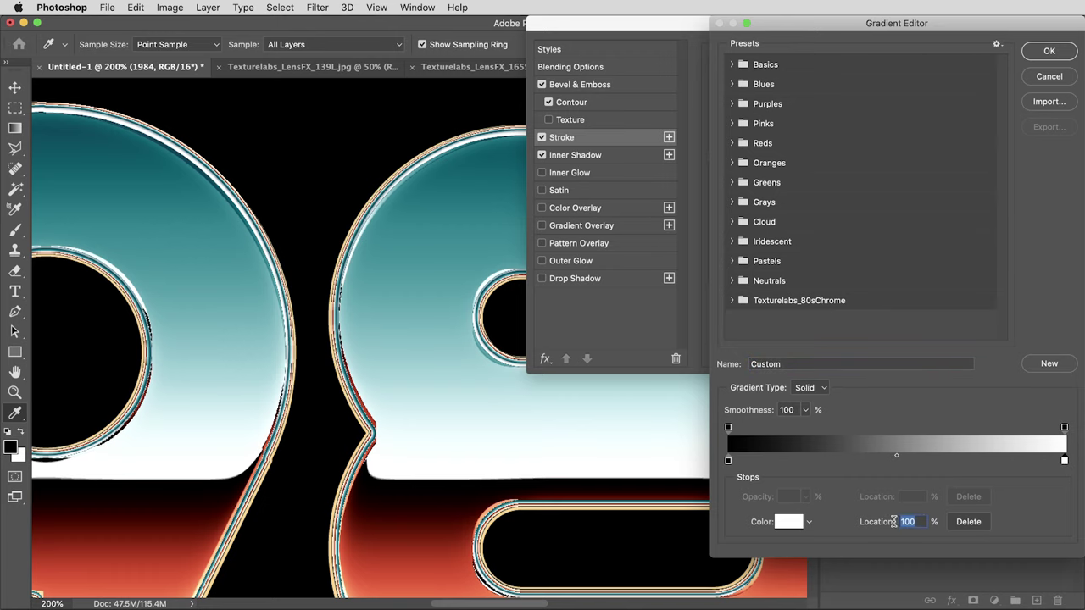
{"action": "type", "text": "50"}
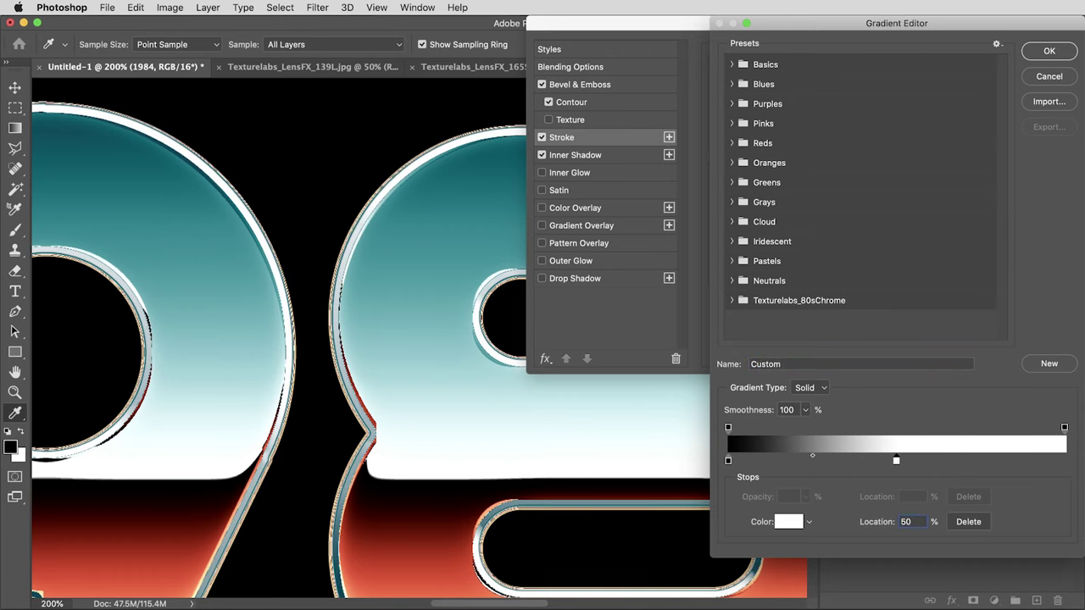
{"action": "left_click", "coordinate": [1065, 464]}
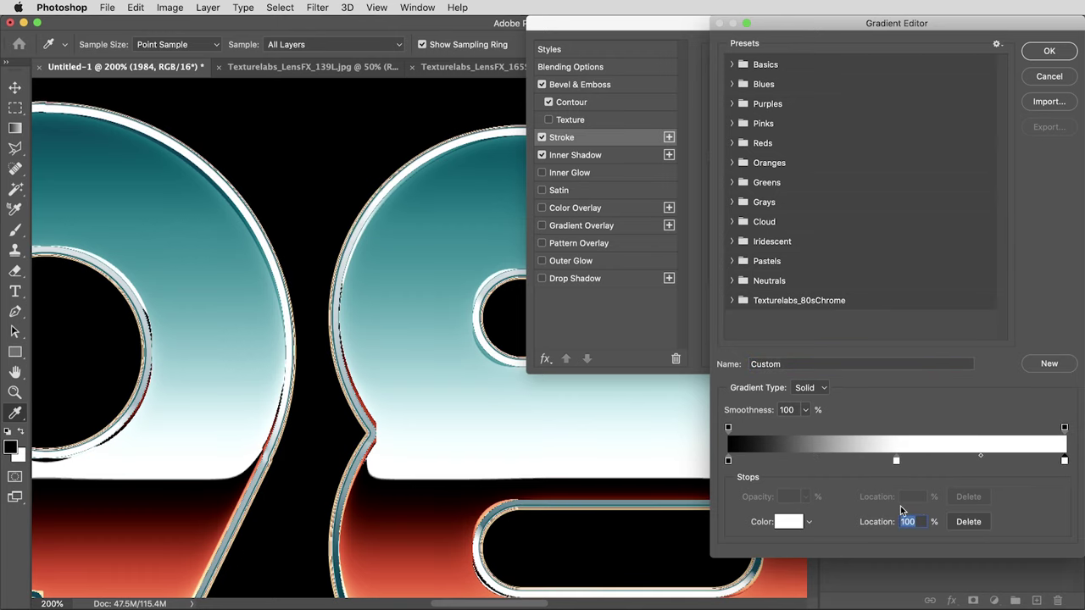
{"action": "left_click", "coordinate": [796, 521]}
{"action": "type", "text": "000000"}
{"action": "key", "text": "Return"}
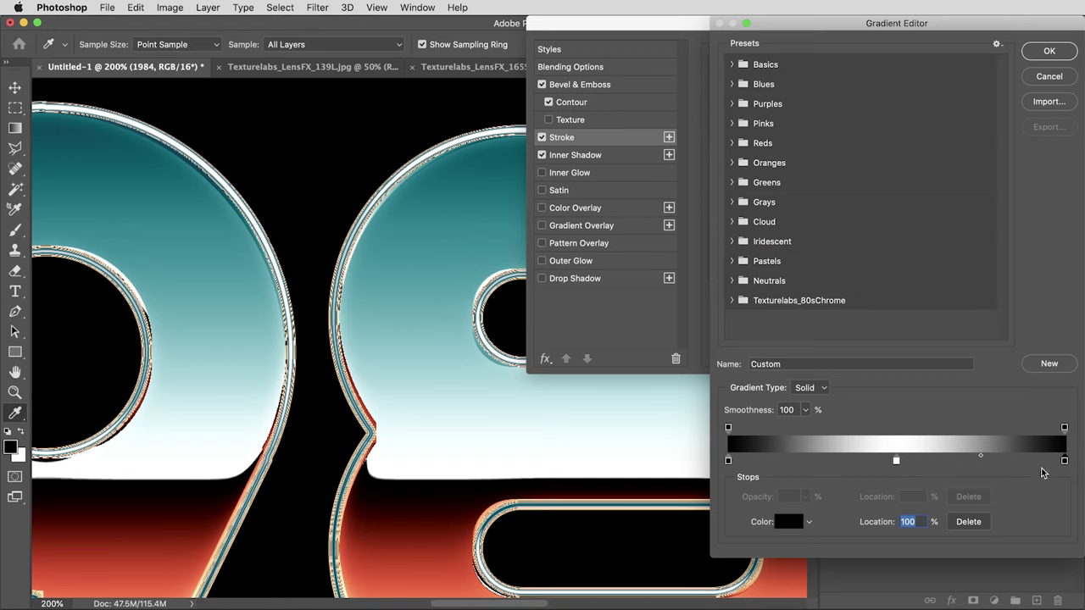
{"action": "left_click", "coordinate": [1050, 54]}
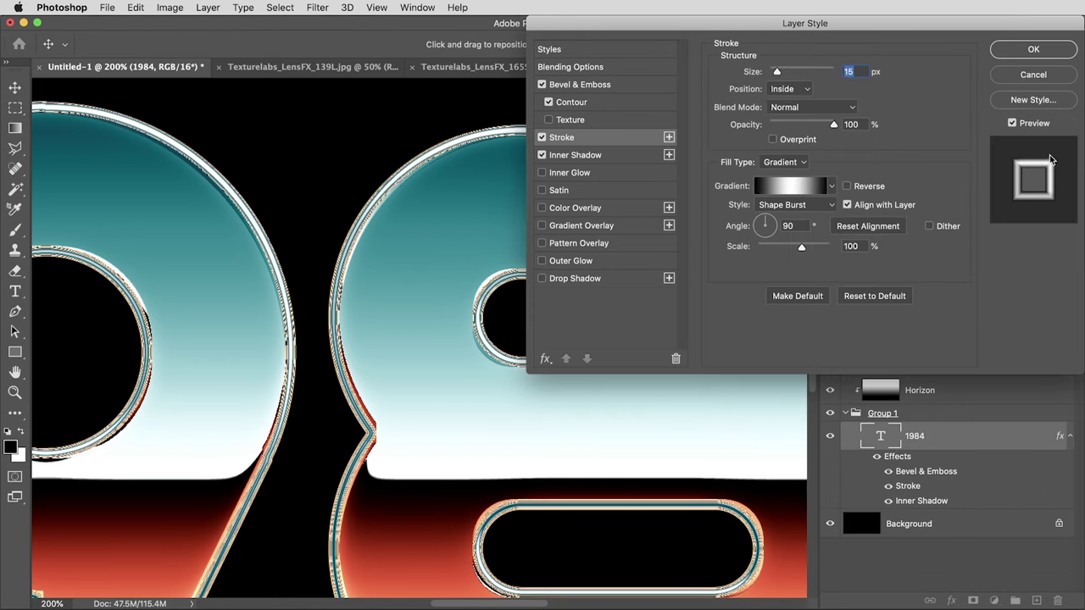
Set the stroke to Screen blend with Overprint on and 20% opacity
{"action": "left_click", "coordinate": [782, 102]}
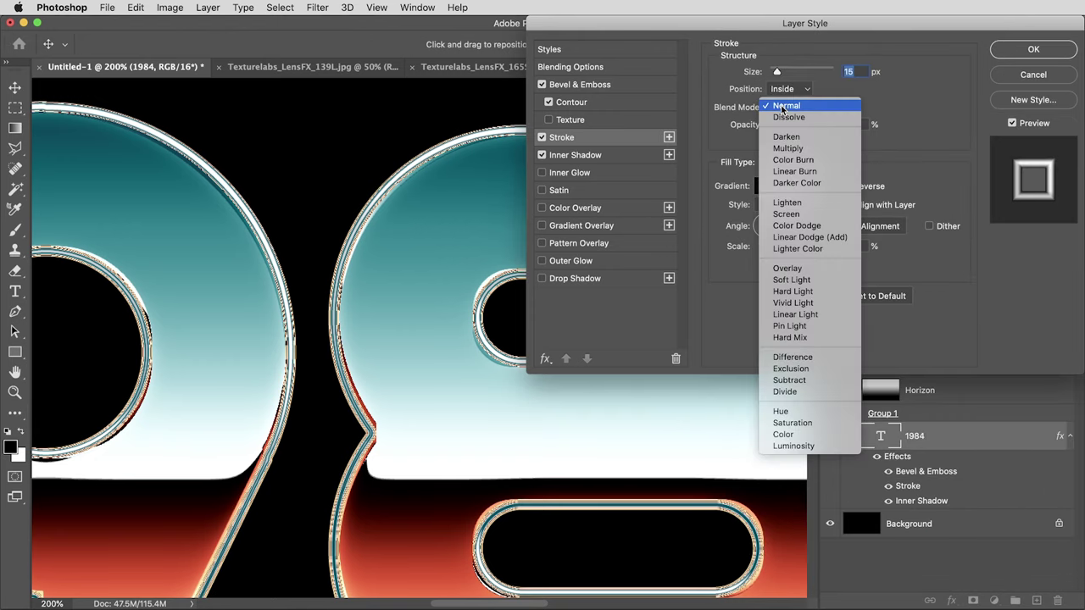
{"action": "left_click", "coordinate": [792, 214]}
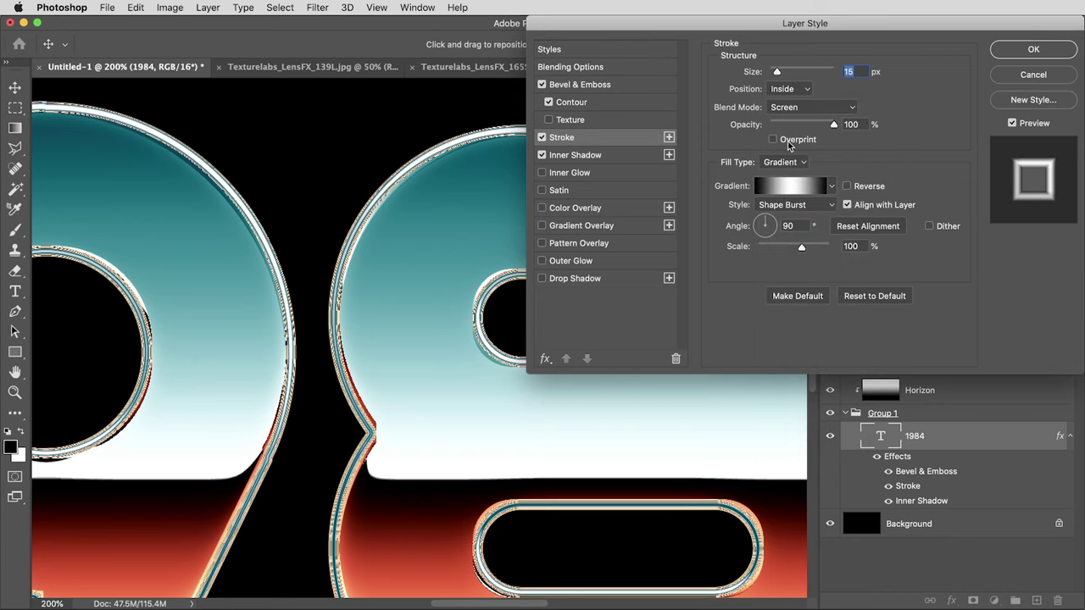
{"action": "left_click", "coordinate": [773, 140]}
{"action": "double_click", "coordinate": [852, 125]}
{"action": "type", "text": "20"}
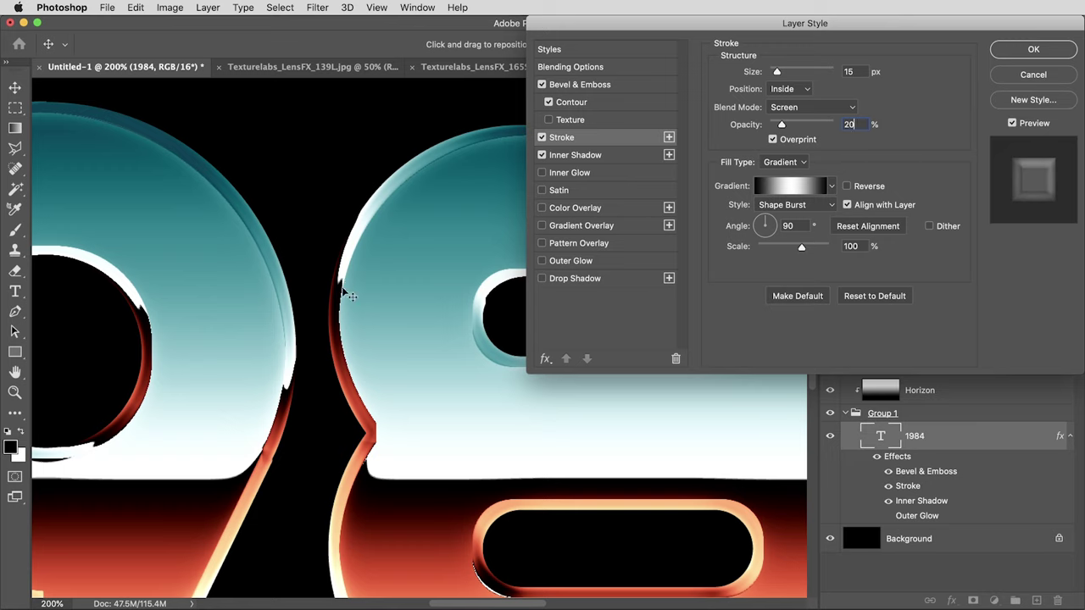
{"action": "left_click", "coordinate": [542, 138]}
{"action": "left_click", "coordinate": [542, 138]}
{"action": "left_click", "coordinate": [542, 138]}
{"action": "left_click", "coordinate": [543, 138]}
{"action": "key", "text": "super+minus"}
{"action": "key", "text": "super+minus"}
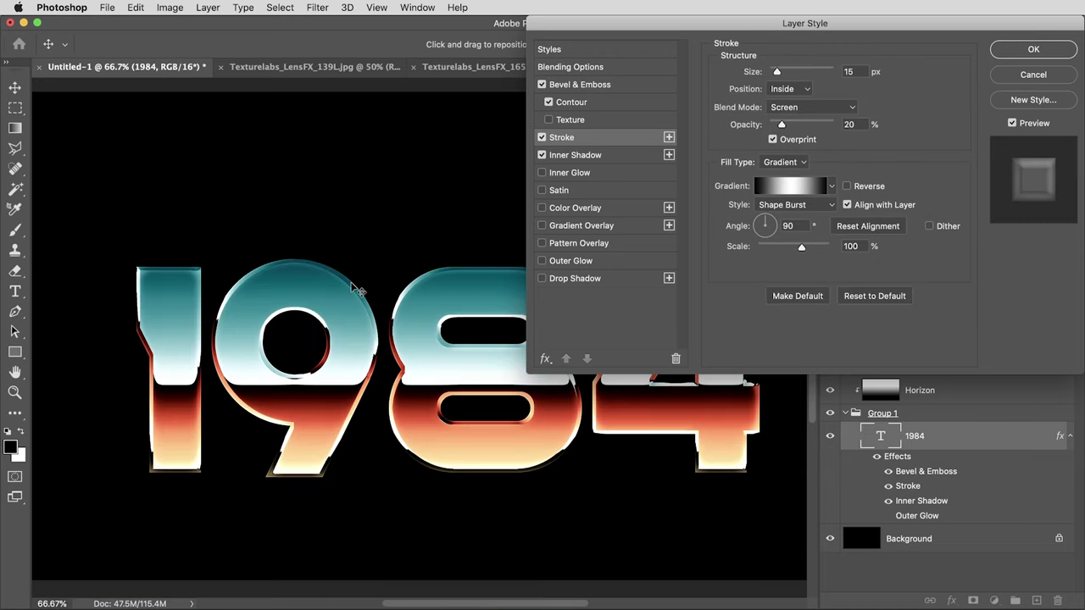
Try a blue Outer Glow on 1984, discard it, and apply the remaining layer style
{"action": "left_click", "coordinate": [558, 265]}
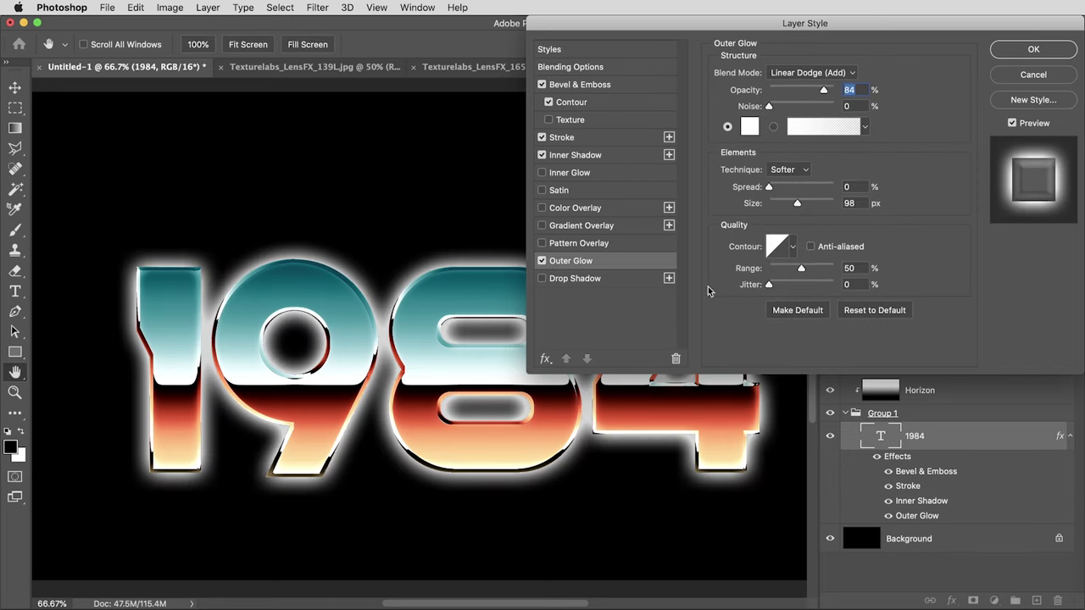
{"action": "left_click", "coordinate": [749, 126]}
{"action": "left_click", "coordinate": [890, 180]}
{"action": "left_click", "coordinate": [827, 191]}
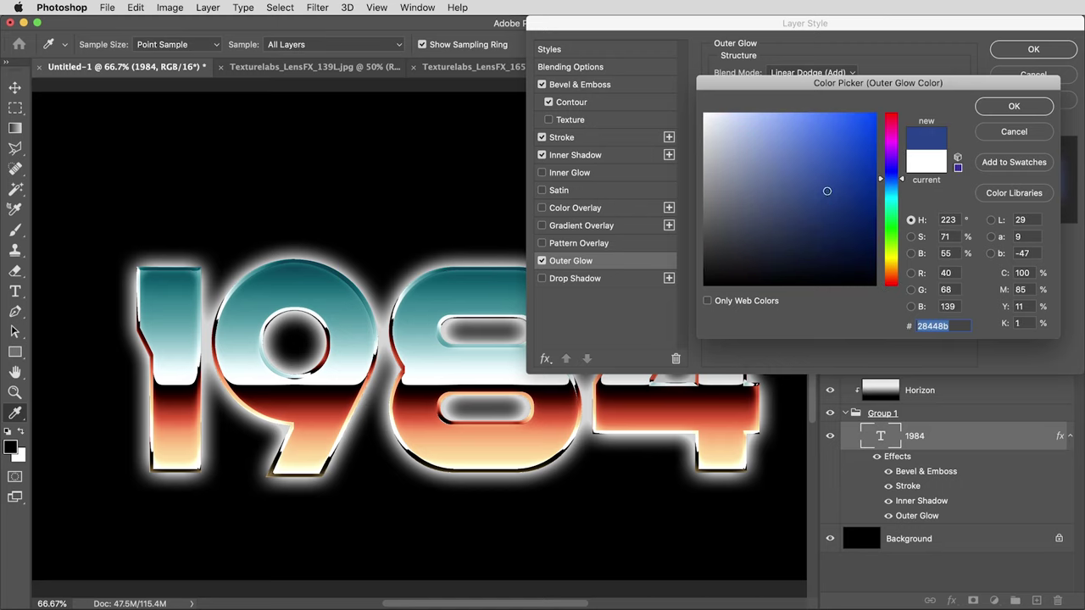
{"action": "left_click", "coordinate": [829, 197]}
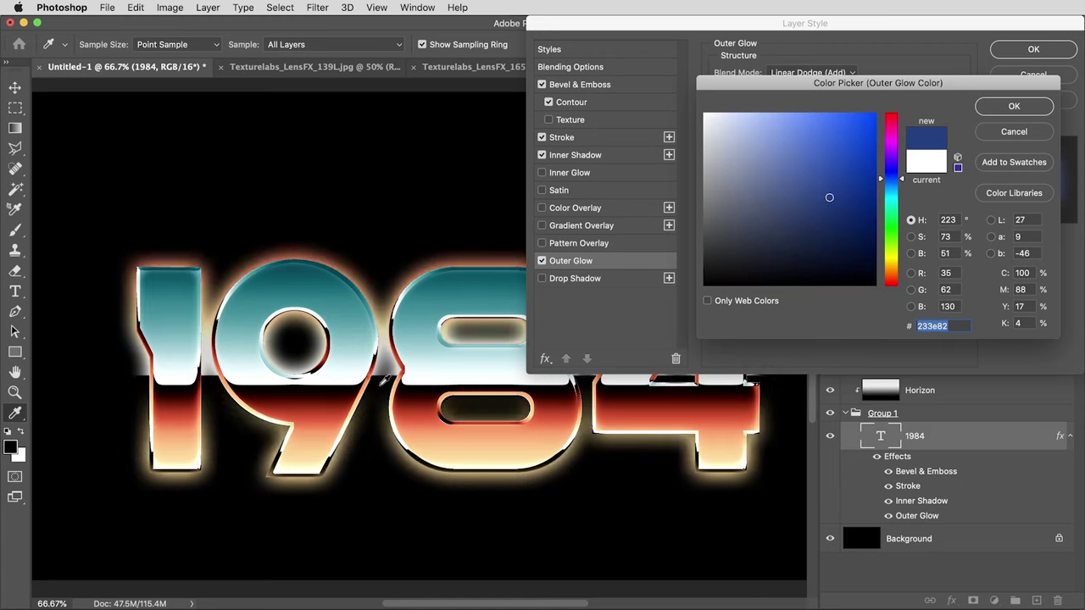
{"action": "left_click", "coordinate": [1012, 128]}
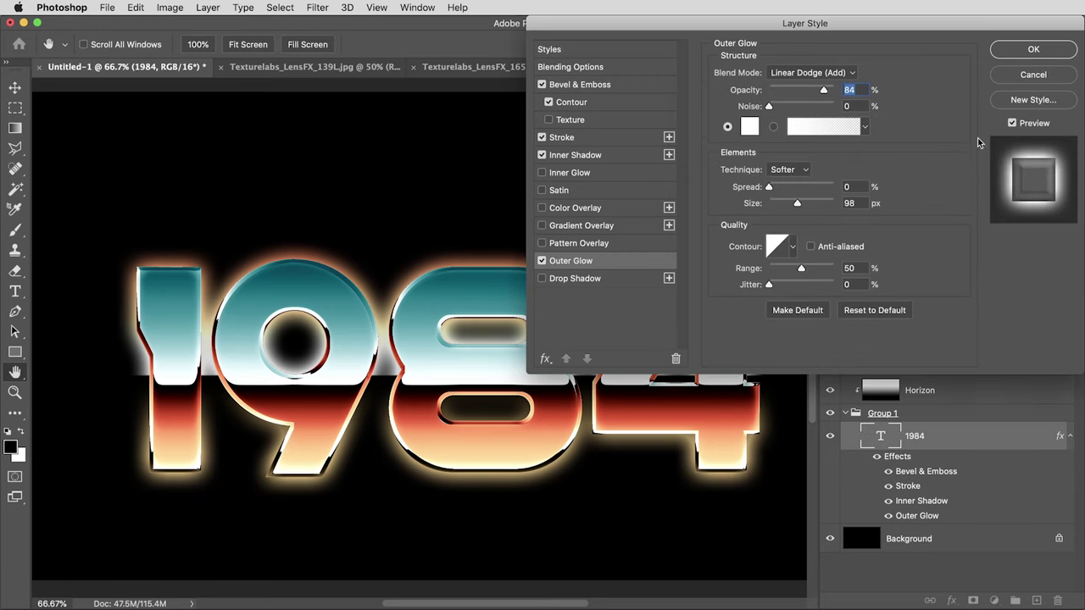
{"action": "left_click", "coordinate": [542, 261]}
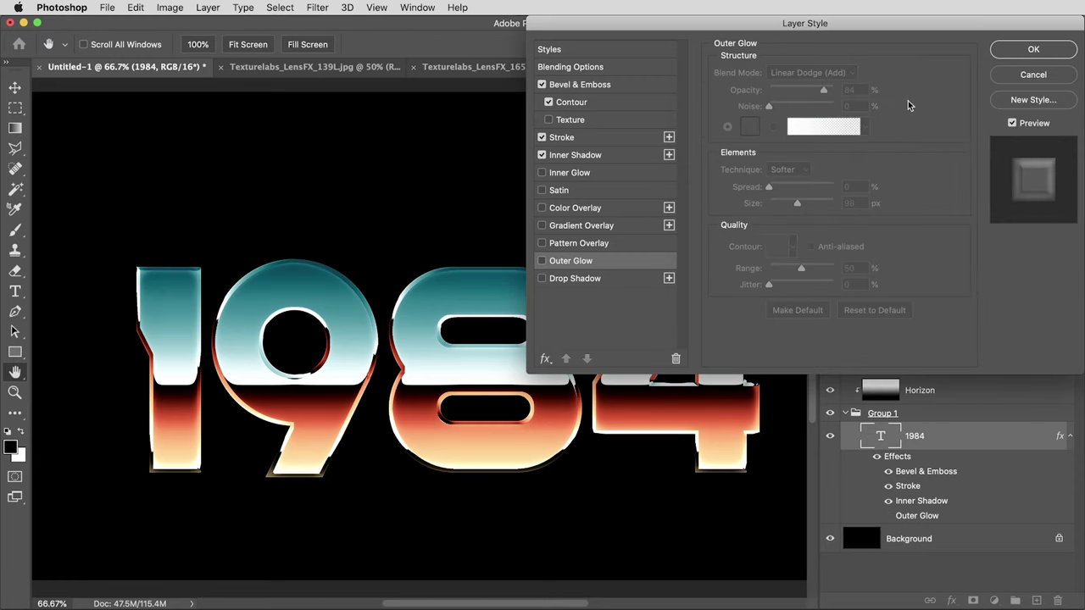
{"action": "left_click", "coordinate": [1018, 53]}
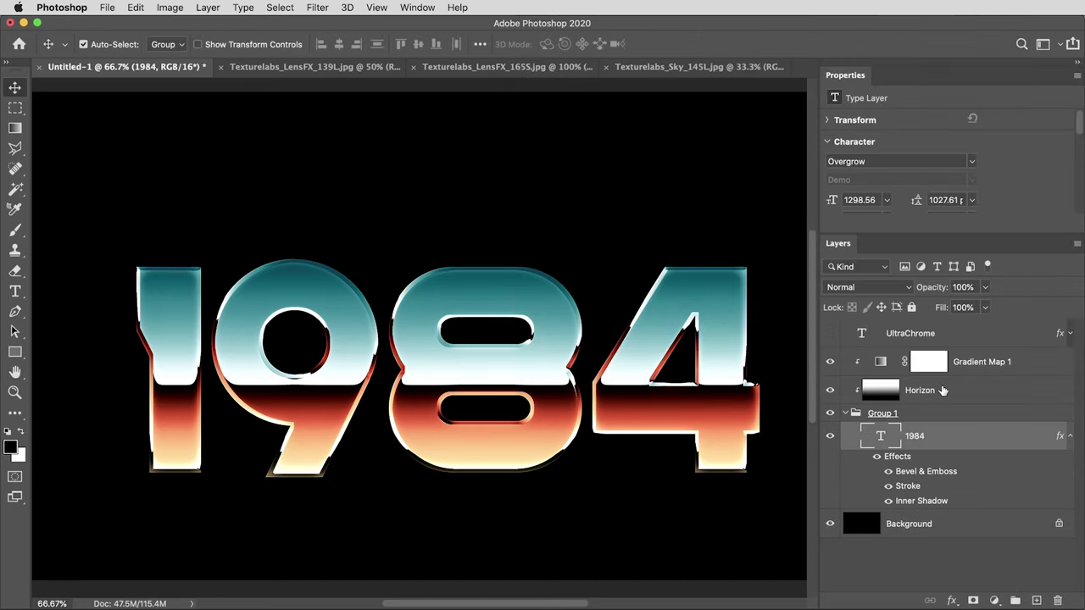
Select Group 1 and add an Outer Glow effect to it
{"action": "left_click", "coordinate": [922, 414]}
{"action": "left_click", "coordinate": [952, 599]}
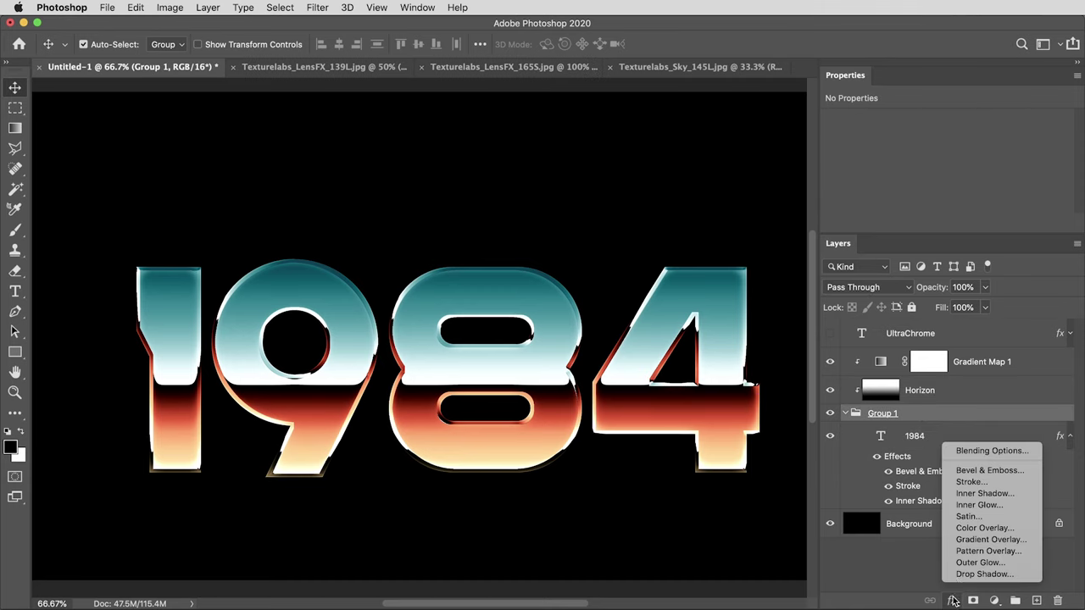
{"action": "left_click", "coordinate": [967, 563]}
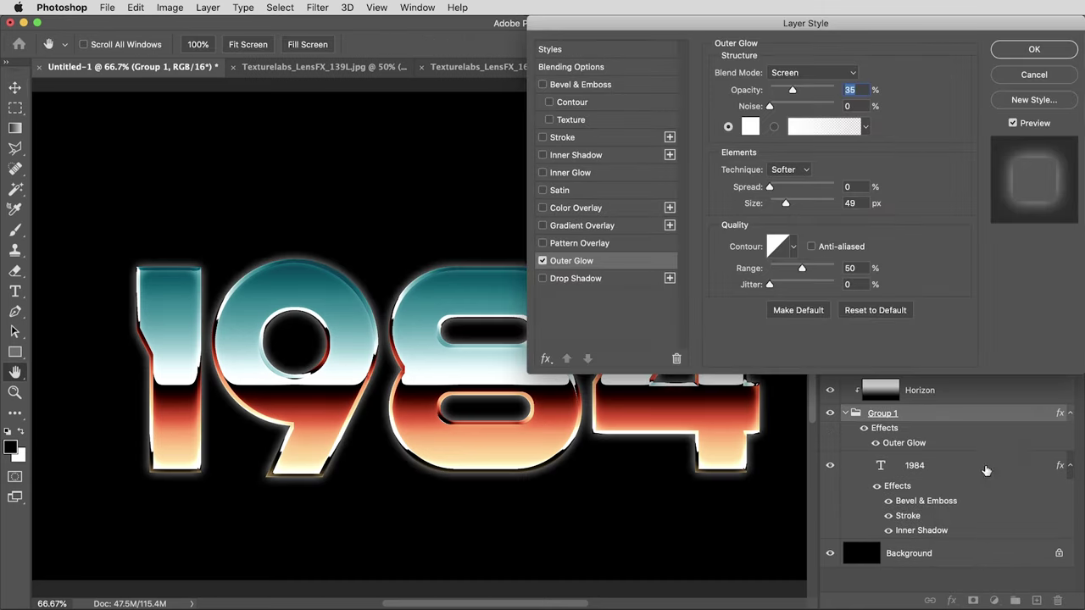
{"action": "left_click_drag", "start_coordinate": [988, 33], "coordinate": [716, 32]}
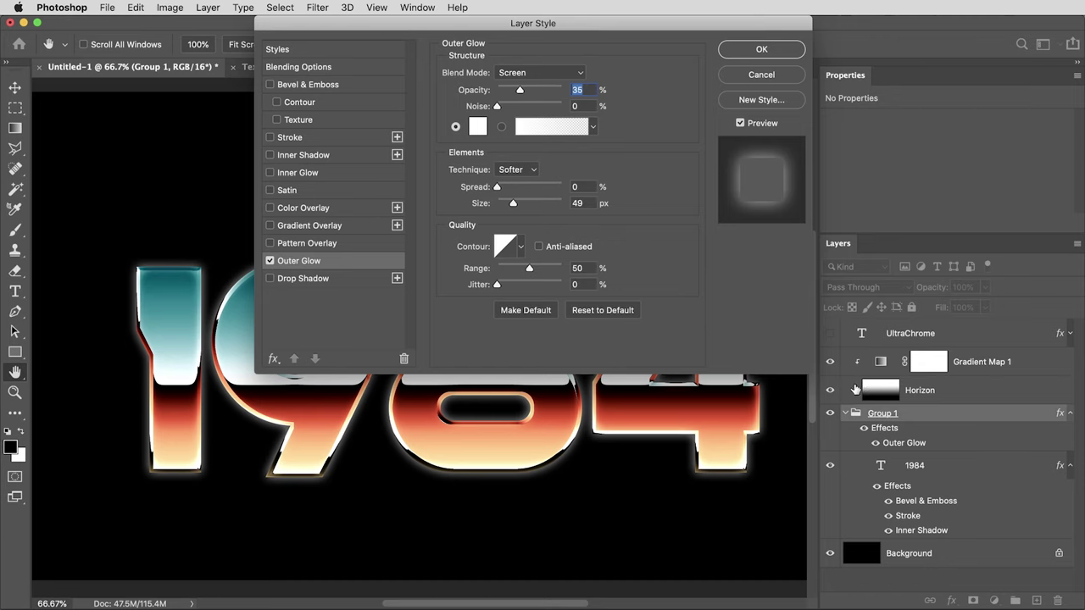
{"action": "left_click_drag", "start_coordinate": [700, 24], "coordinate": [973, 24]}
Set the group's glow color to #495192, size 120 px and opacity 25%
{"action": "left_click", "coordinate": [750, 126]}
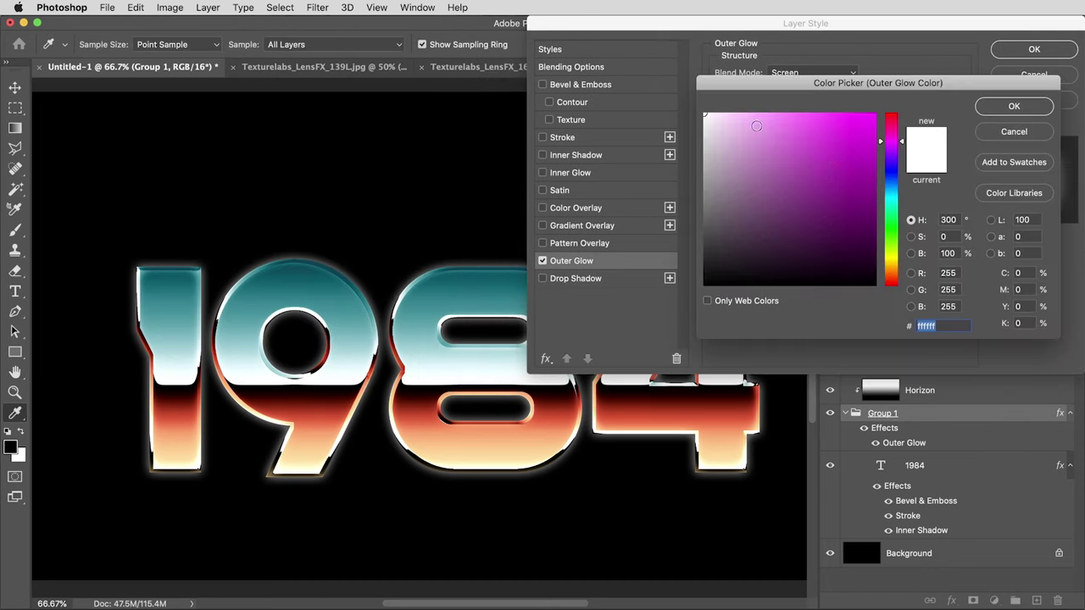
{"action": "left_click", "coordinate": [892, 174]}
{"action": "left_click", "coordinate": [789, 187]}
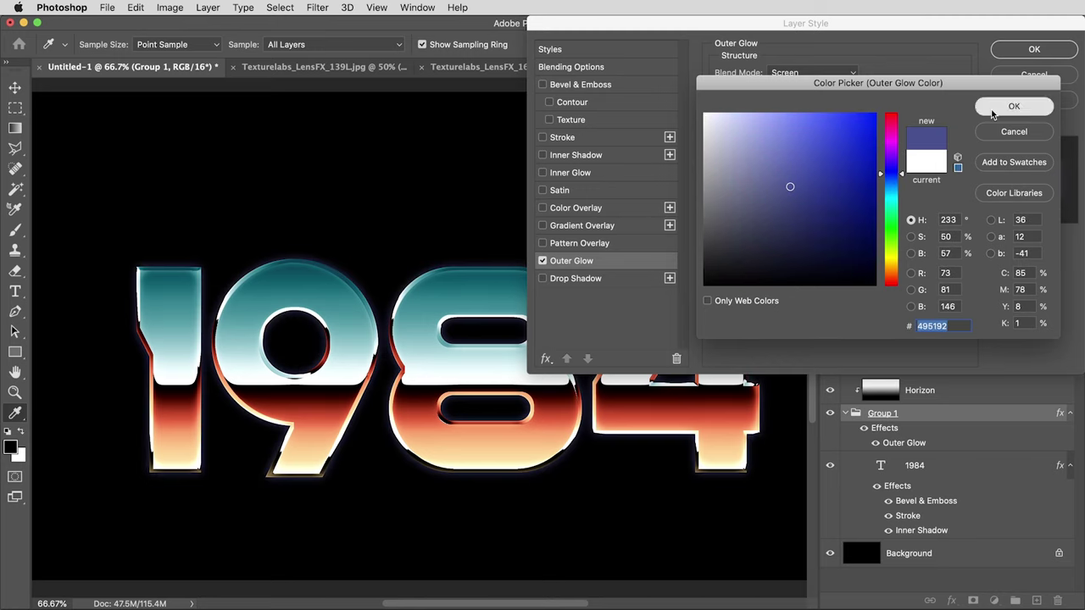
{"action": "left_click", "coordinate": [1013, 106]}
{"action": "double_click", "coordinate": [852, 202]}
{"action": "type", "text": "120"}
{"action": "double_click", "coordinate": [851, 89]}
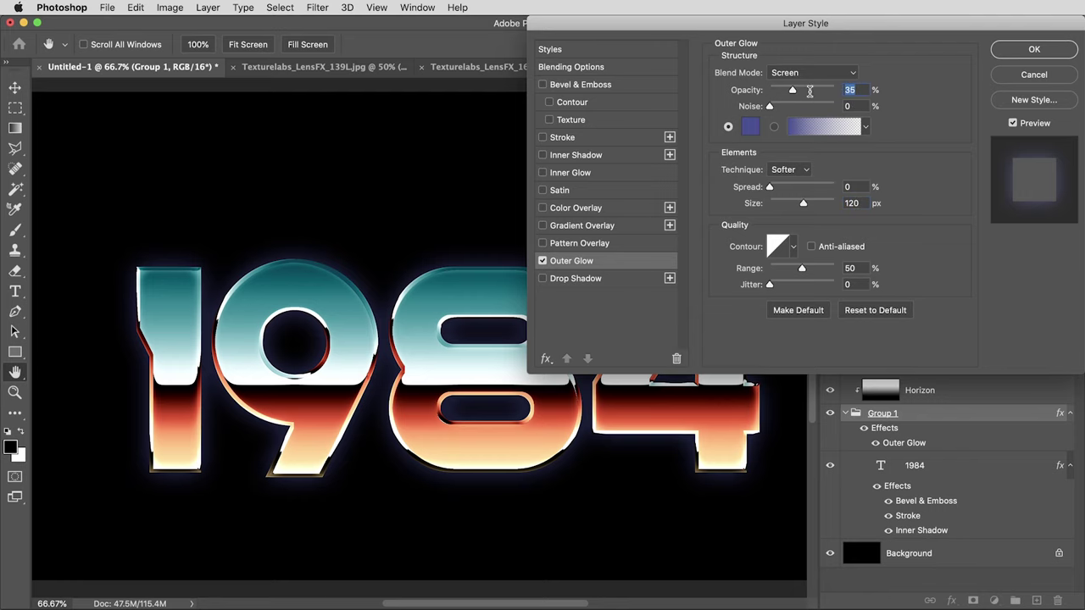
{"action": "type", "text": "25"}
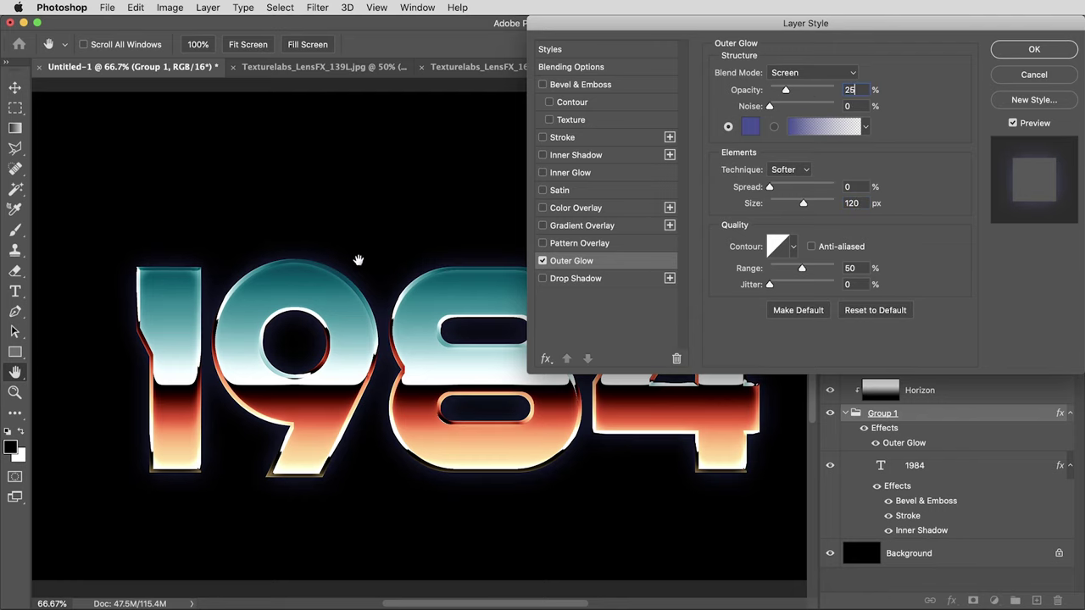
Enable Bevel & Emboss on Group 1, reset to defaults, and set size to 15 px
{"action": "left_click", "coordinate": [411, 276], "text": "super"}
{"action": "left_click", "coordinate": [413, 278], "text": "super"}
{"action": "left_click", "coordinate": [424, 283], "text": "alt"}
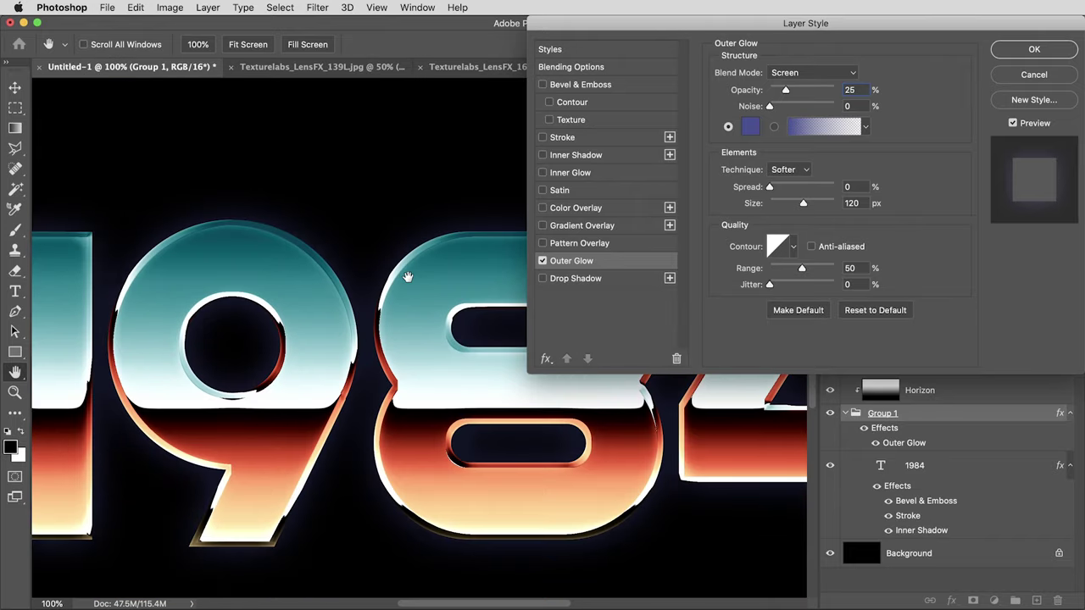
{"action": "left_click", "coordinate": [580, 84]}
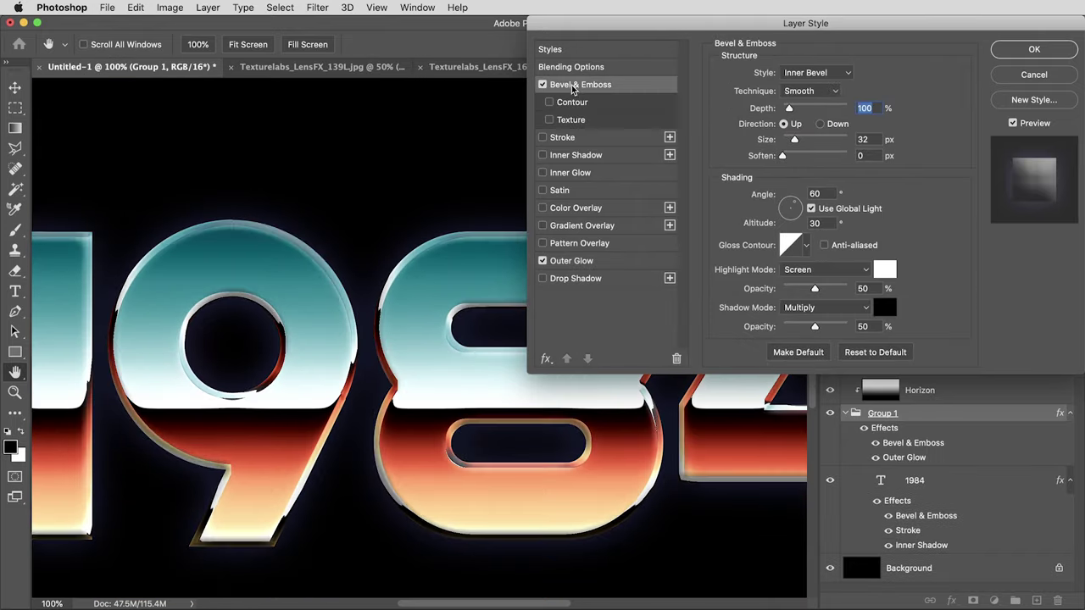
{"action": "left_click", "coordinate": [875, 351]}
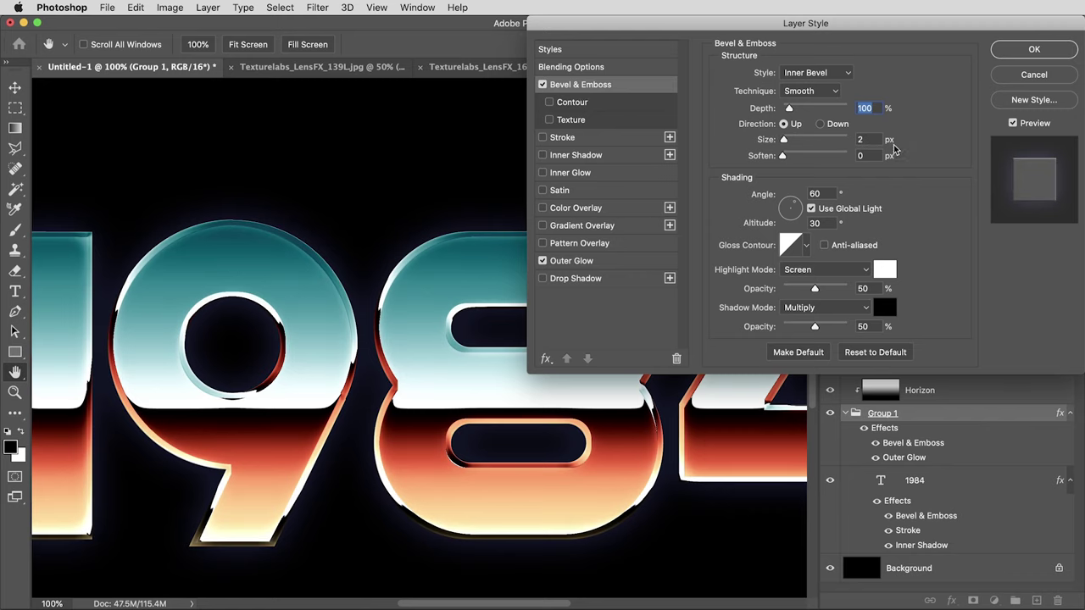
{"action": "double_click", "coordinate": [856, 139]}
{"action": "type", "text": "15"}
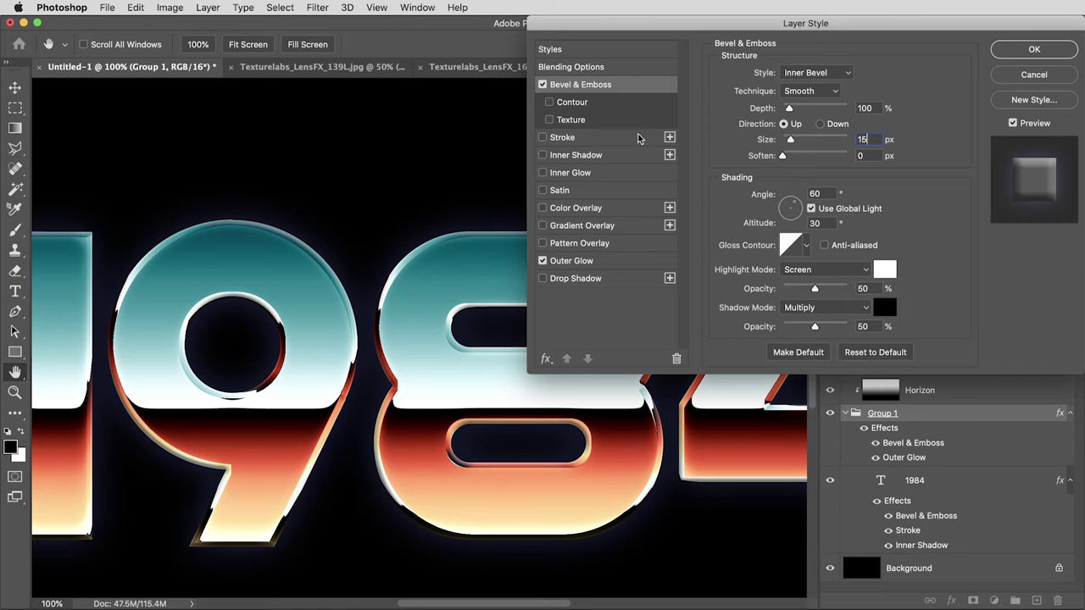
Add a bevel Contour at 0% range with a custom curve point input of 98
{"action": "left_click", "coordinate": [568, 103]}
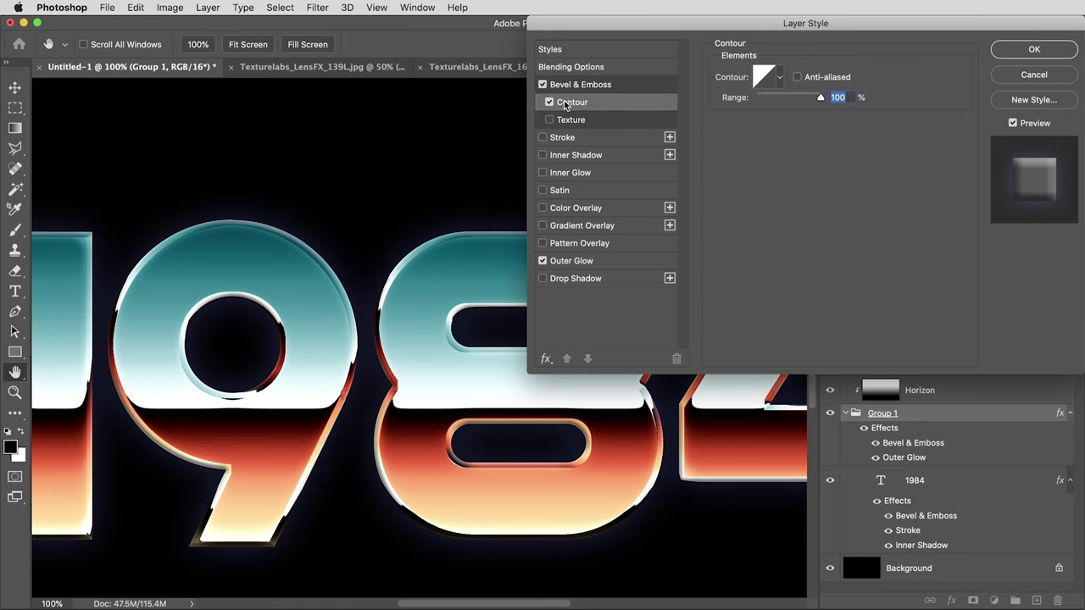
{"action": "left_click_drag", "start_coordinate": [818, 98], "coordinate": [735, 98]}
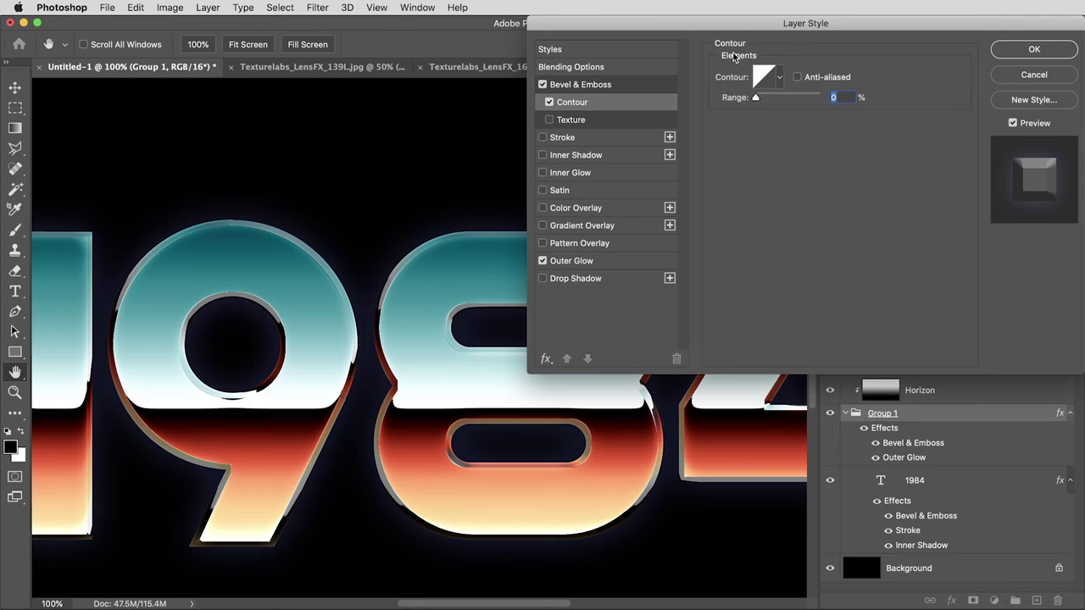
{"action": "left_click", "coordinate": [763, 77]}
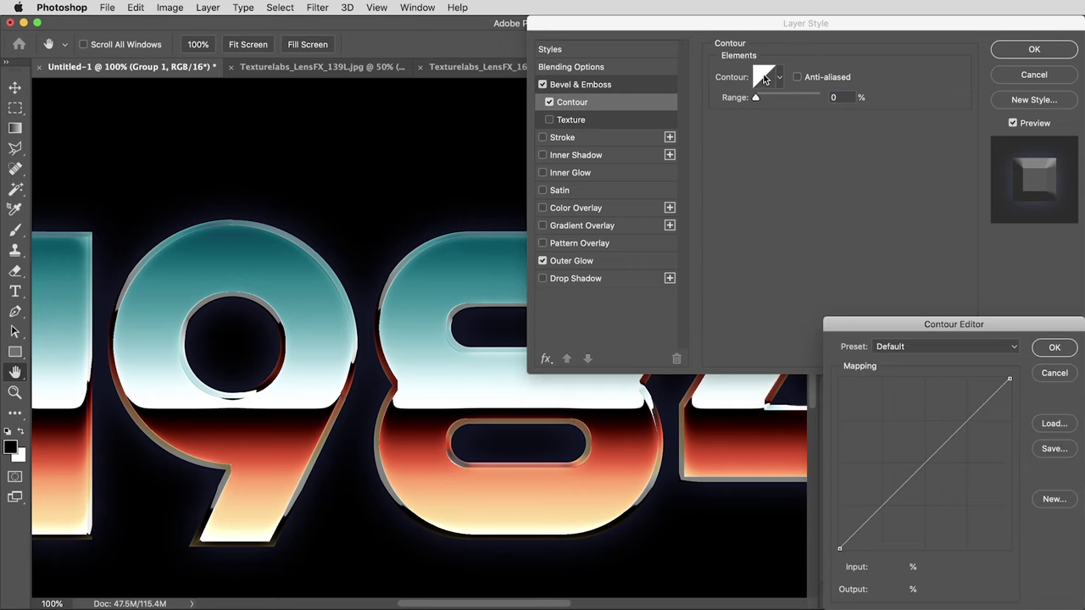
{"action": "left_click_drag", "start_coordinate": [914, 319], "coordinate": [817, 148]}
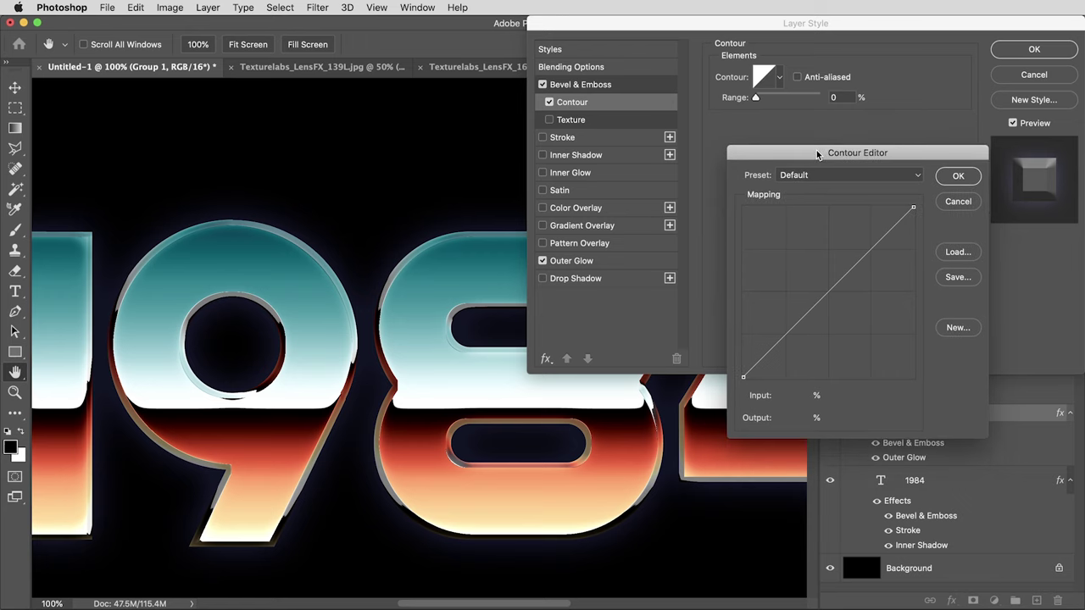
{"action": "left_click", "coordinate": [743, 376]}
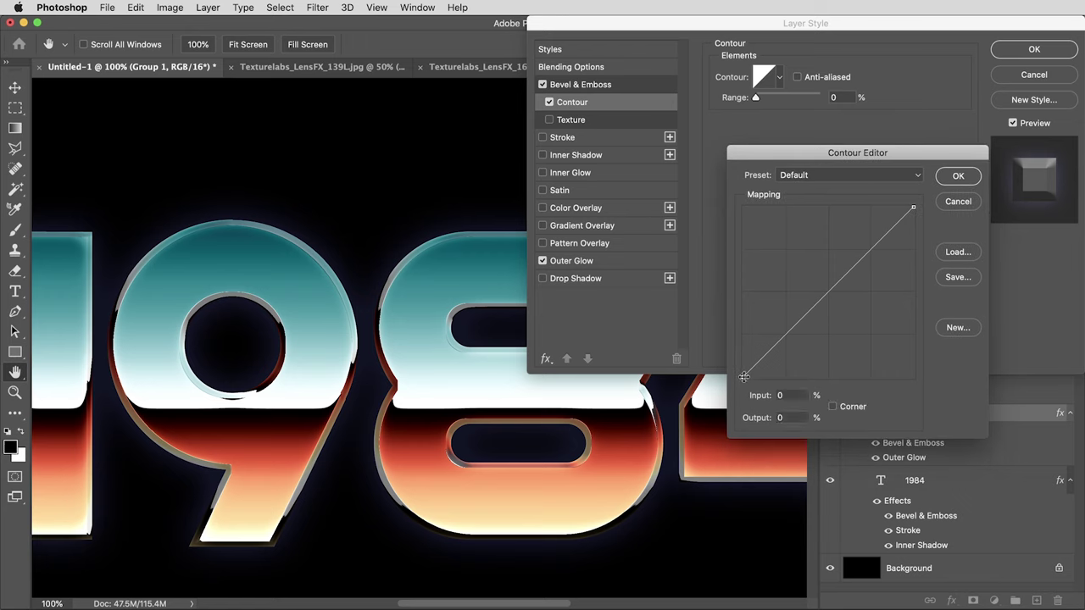
{"action": "left_click", "coordinate": [793, 395]}
{"action": "type", "text": "98"}
{"action": "left_click", "coordinate": [957, 179]}
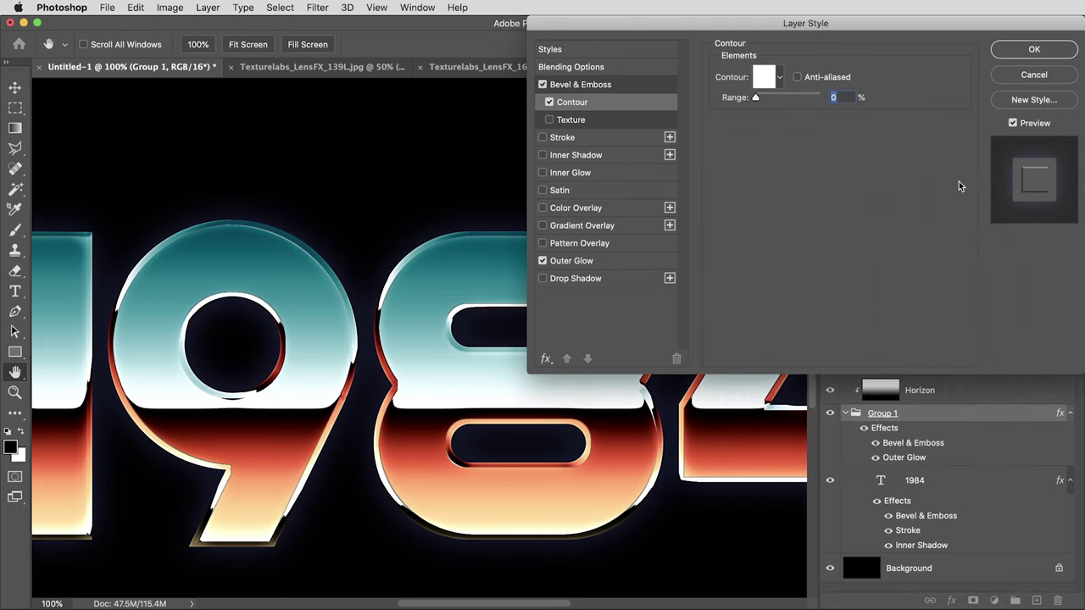
Turn off Use Global Light and light the bevel at 90° angle, 80° altitude
{"action": "left_click", "coordinate": [594, 85]}
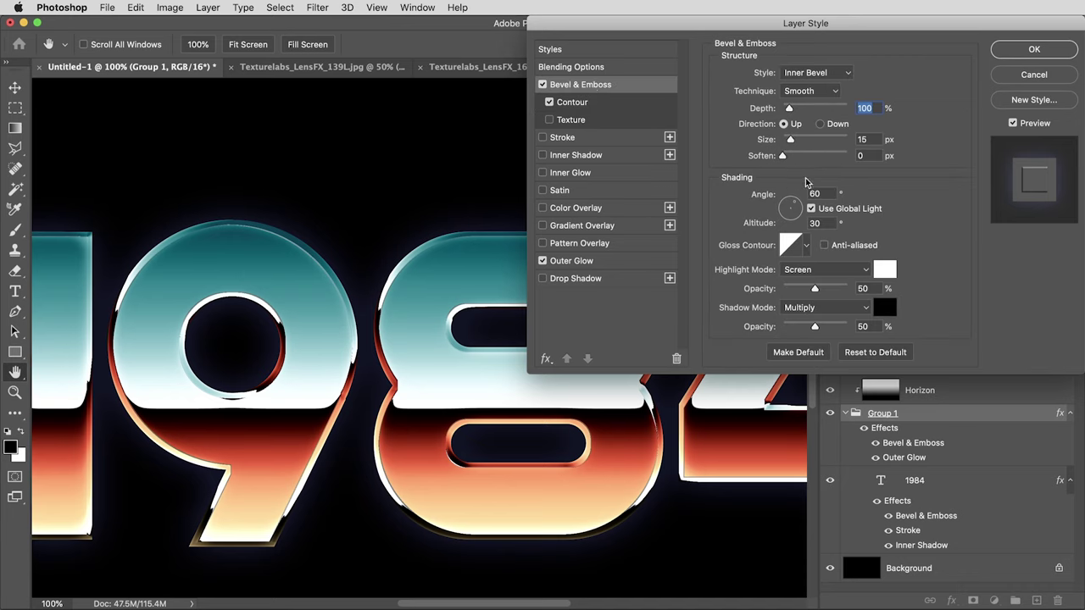
{"action": "left_click", "coordinate": [813, 210]}
{"action": "left_click", "coordinate": [814, 223]}
{"action": "type", "text": "80"}
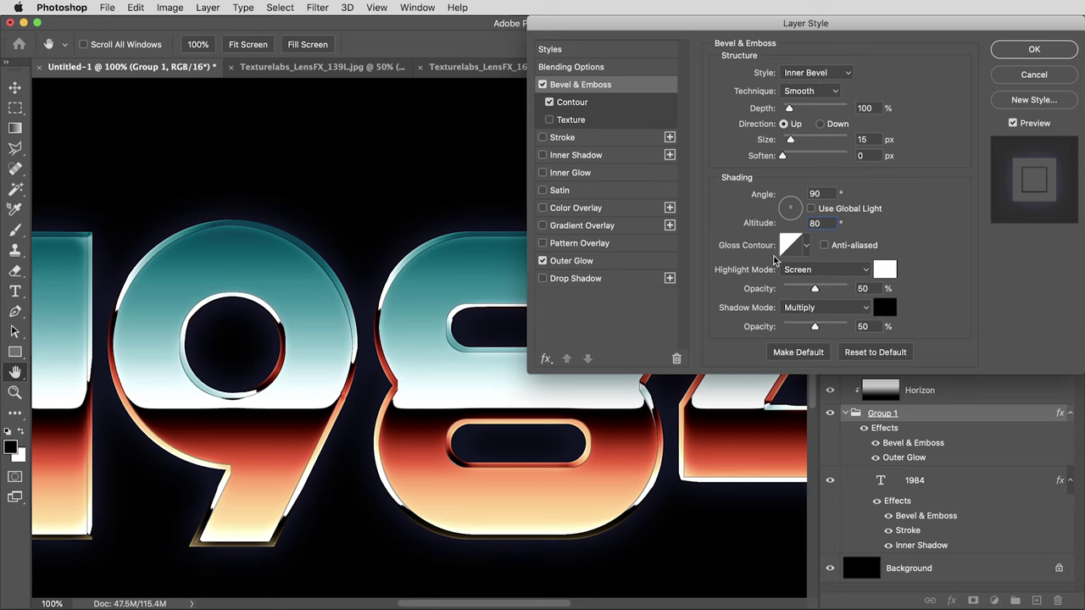
Edit the Gloss Contour into a flat-topped curve with end point output 99
{"action": "left_click", "coordinate": [790, 247]}
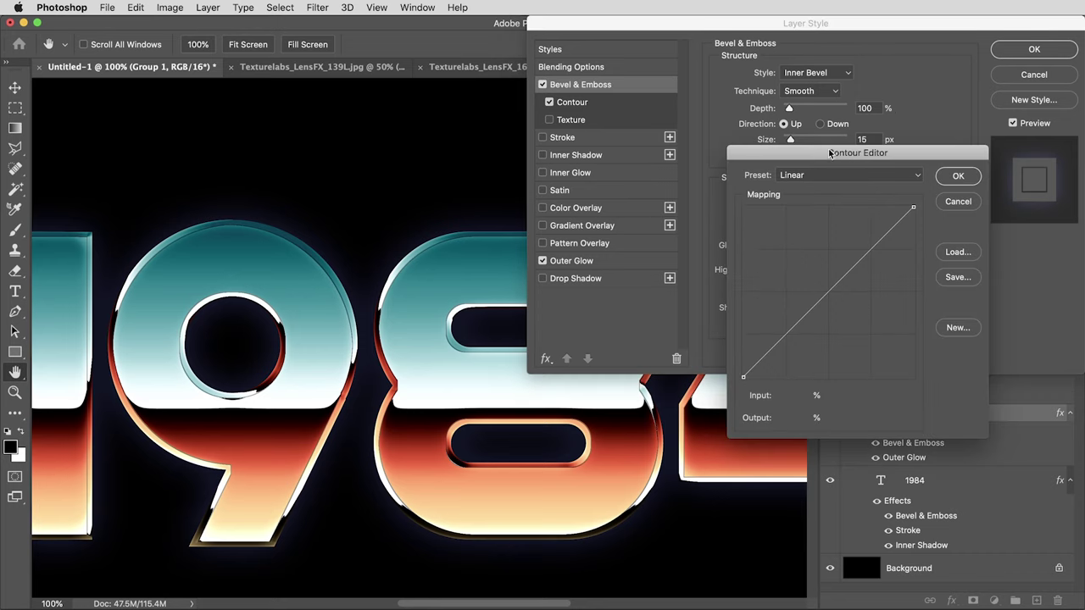
{"action": "left_click_drag", "start_coordinate": [829, 153], "coordinate": [813, 154]}
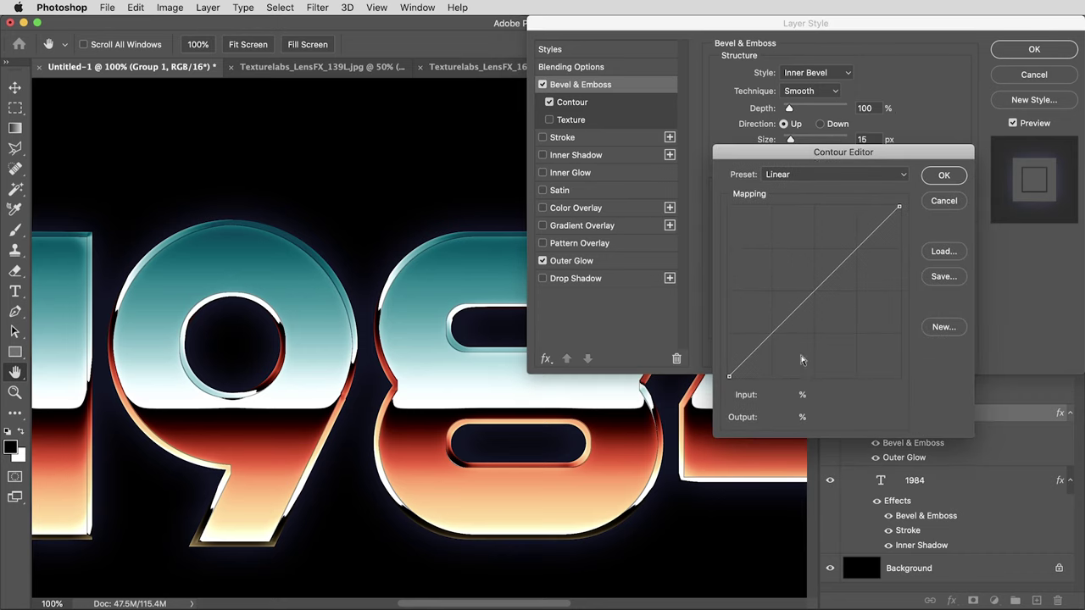
{"action": "left_click_drag", "start_coordinate": [728, 377], "coordinate": [729, 206]}
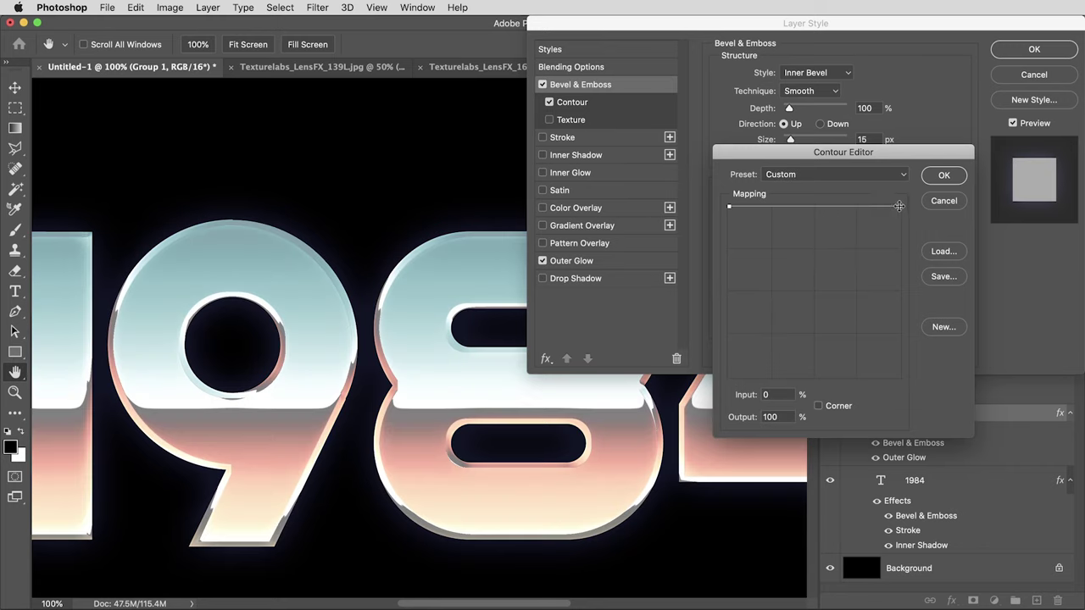
{"action": "left_click", "coordinate": [901, 206]}
{"action": "double_click", "coordinate": [786, 416]}
{"action": "type", "text": "99"}
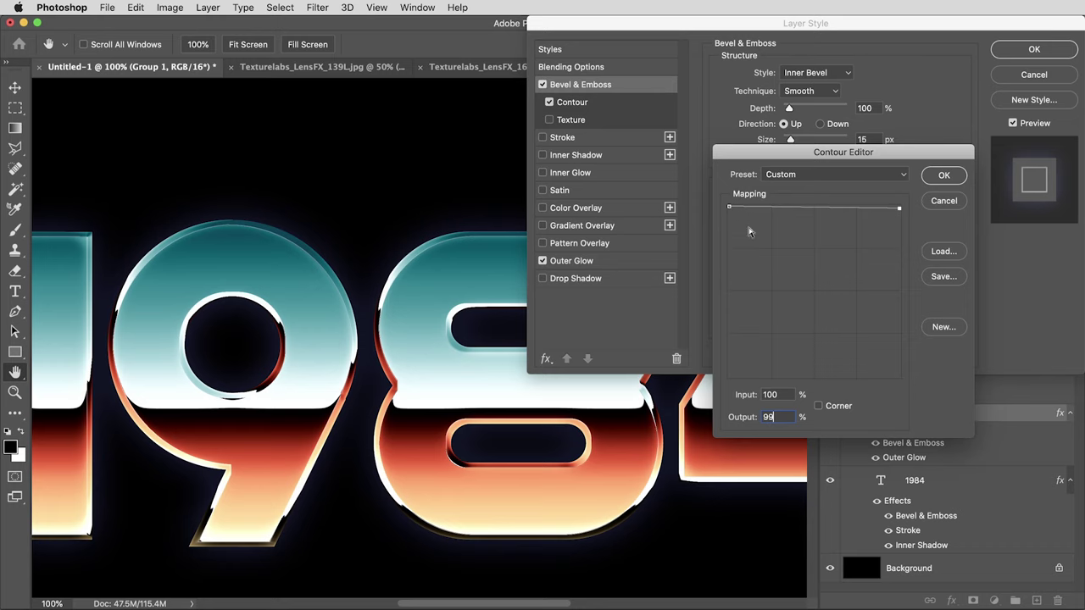
{"action": "left_click", "coordinate": [947, 175]}
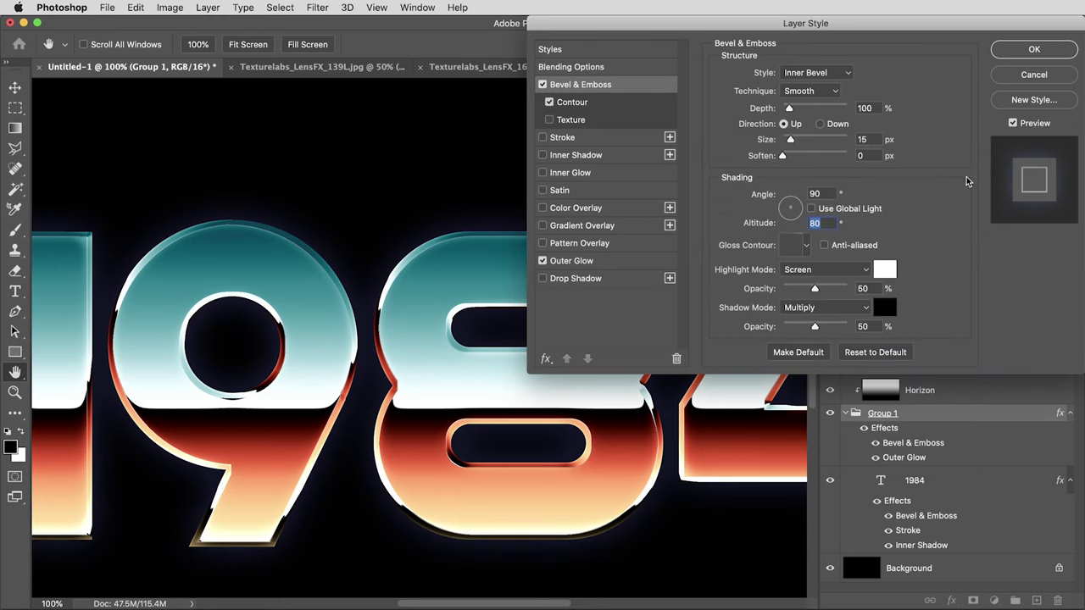
Set bevel highlights to Linear Dodge (Add) at 70% opacity
{"action": "left_click", "coordinate": [834, 270]}
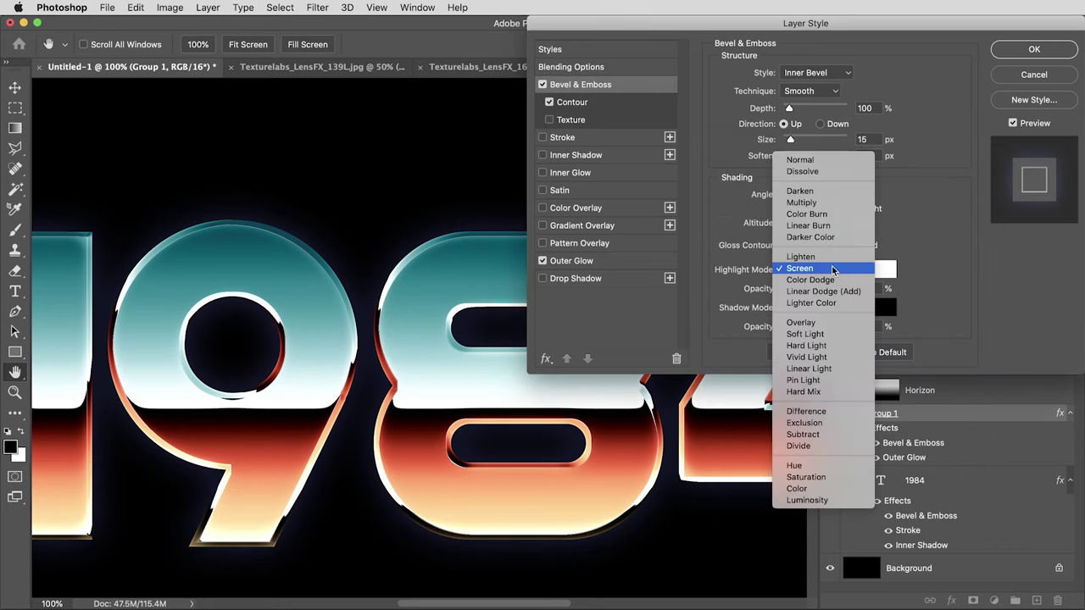
{"action": "left_click", "coordinate": [856, 290]}
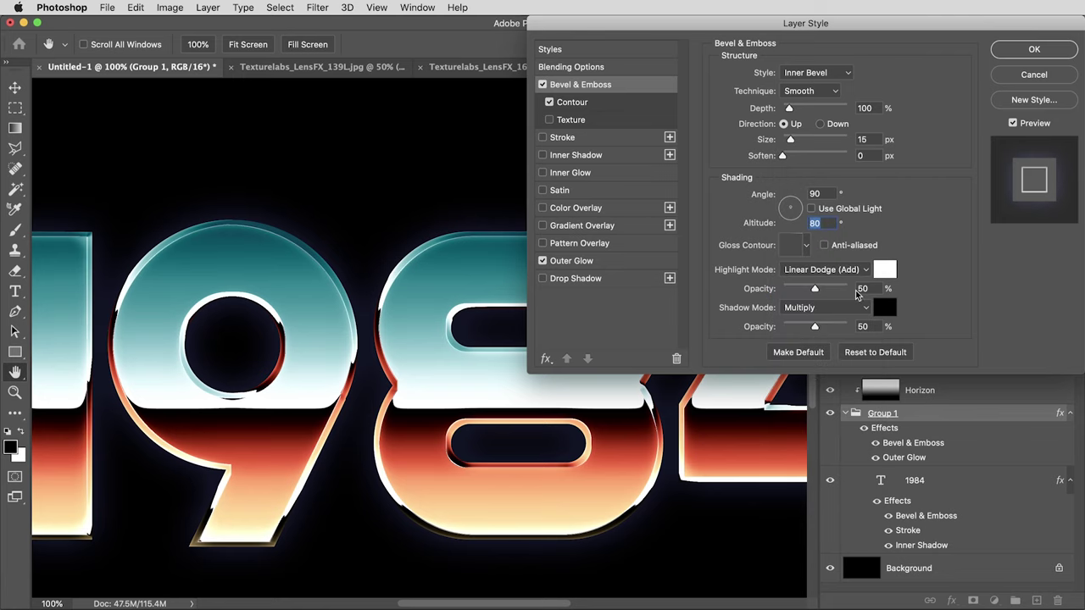
{"action": "double_click", "coordinate": [862, 289]}
{"action": "type", "text": "70"}
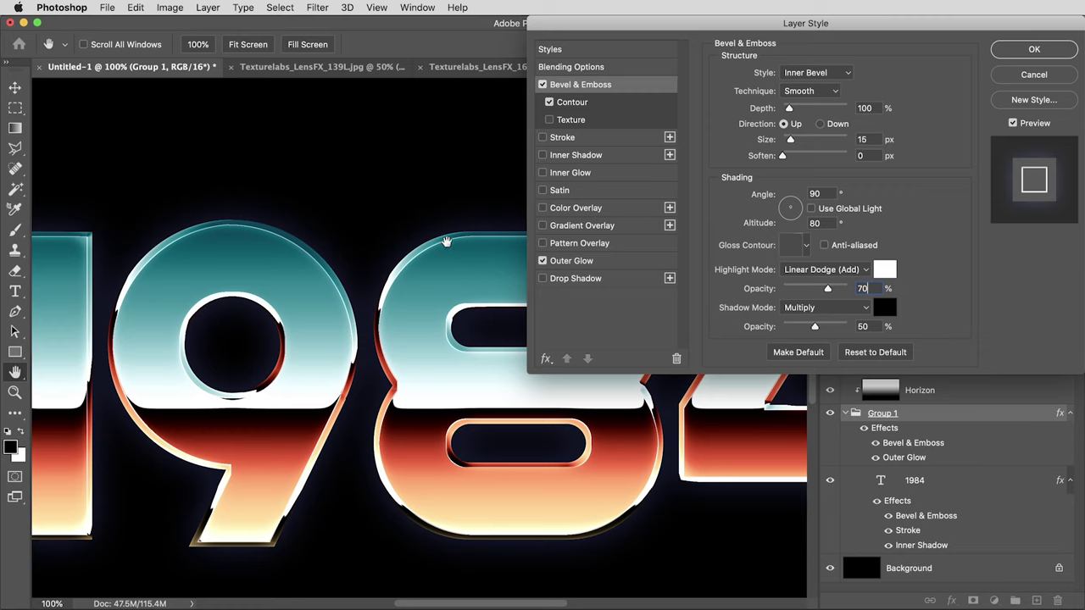
{"action": "left_click", "coordinate": [543, 86]}
{"action": "left_click", "coordinate": [543, 85]}
{"action": "left_click", "coordinate": [544, 86]}
{"action": "left_click", "coordinate": [543, 86]}
Apply the bevel style to Group 1 and add an empty Layer 1 above Horizon
{"action": "left_click", "coordinate": [1026, 52]}
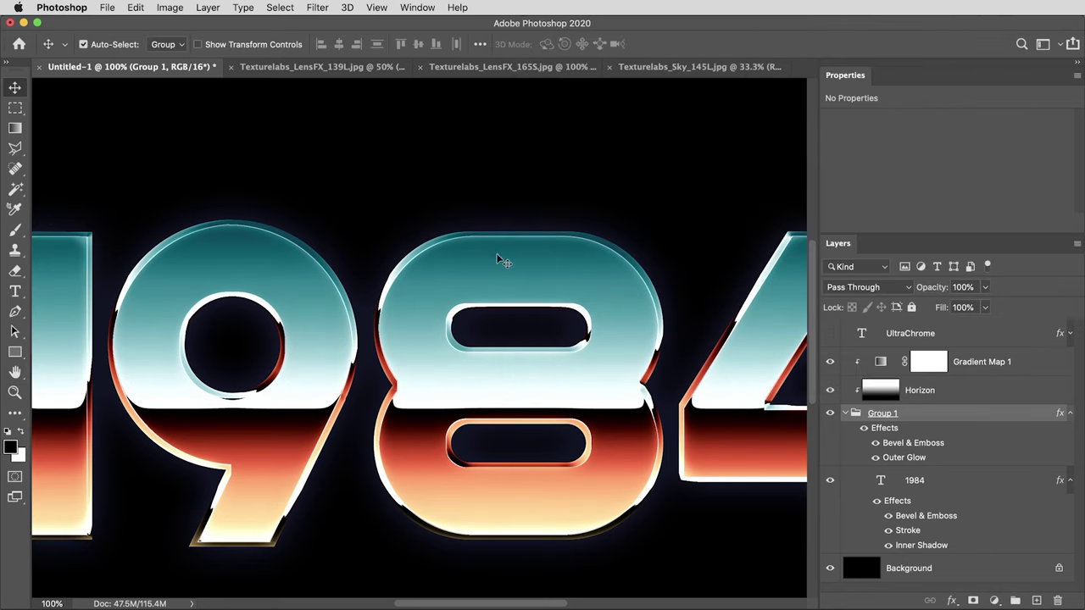
{"action": "key", "text": "super+minus"}
{"action": "key", "text": "super"}
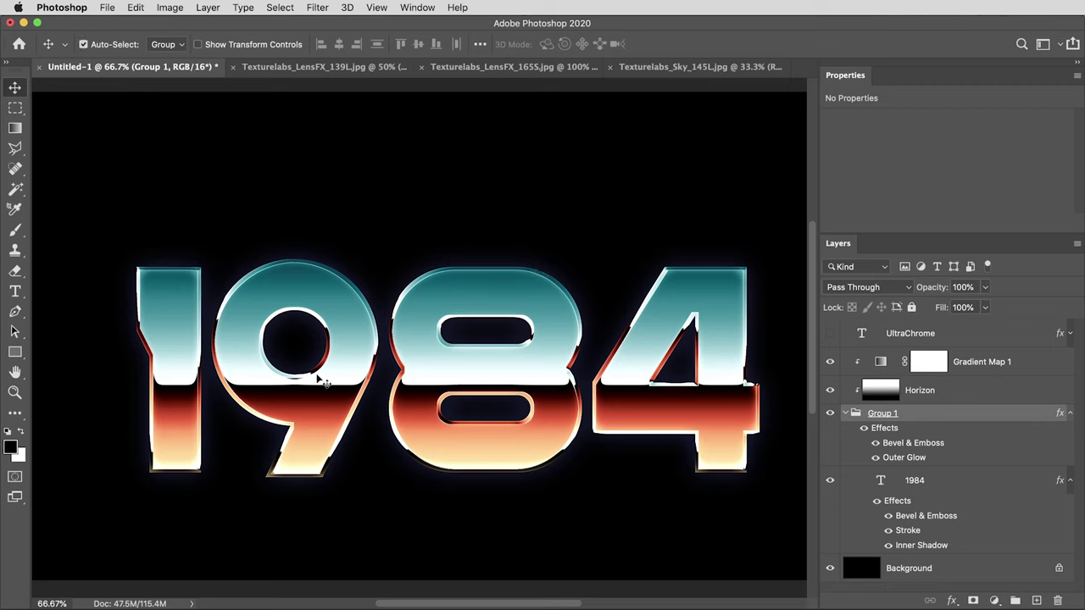
{"action": "left_click", "coordinate": [966, 395]}
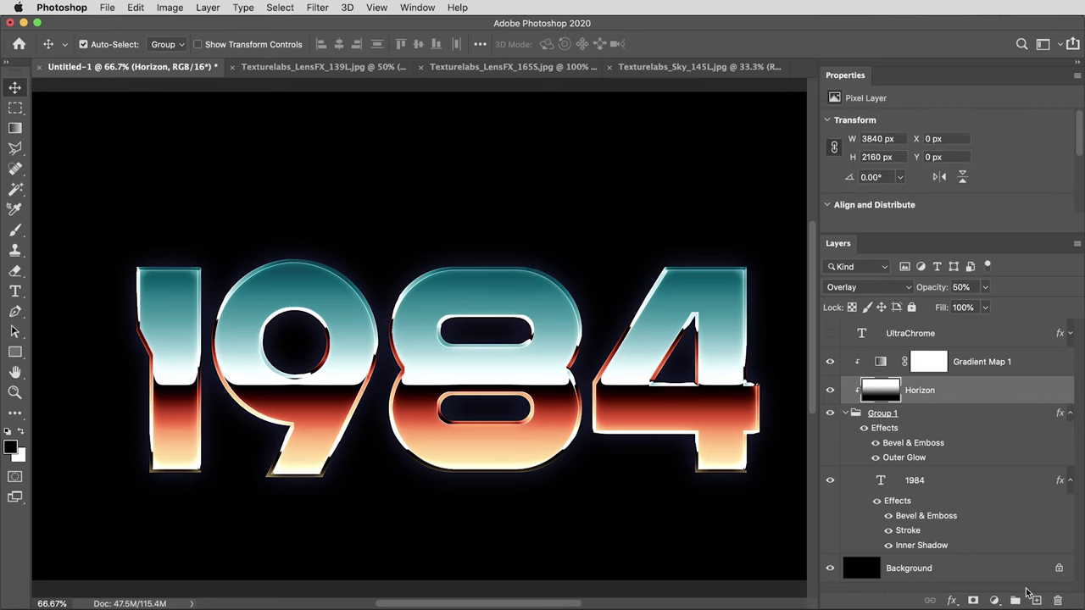
{"action": "left_click", "coordinate": [1036, 600]}
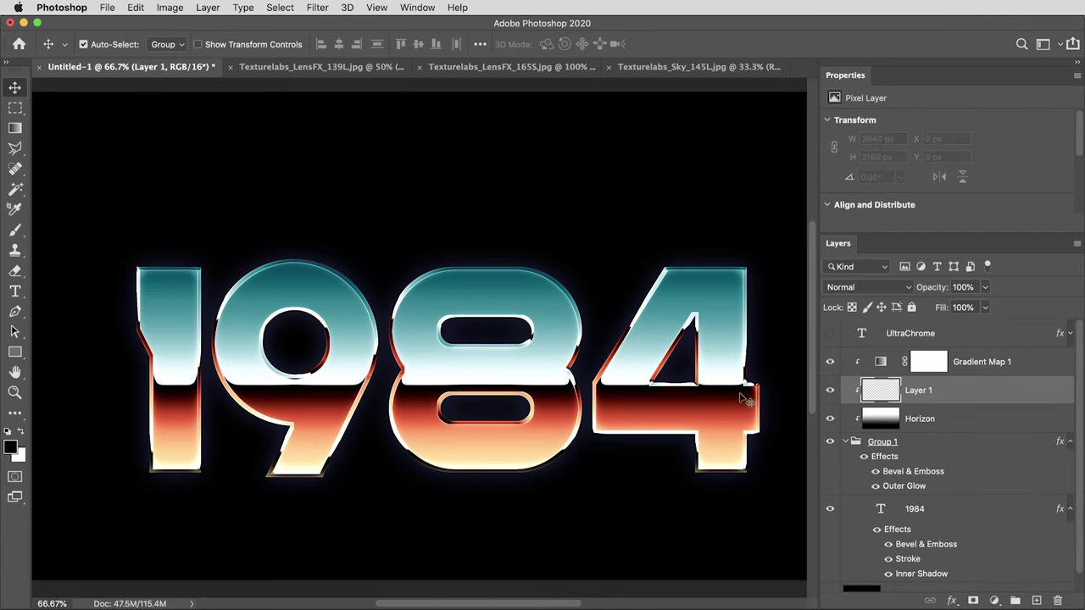
{"action": "left_click", "coordinate": [319, 7]}
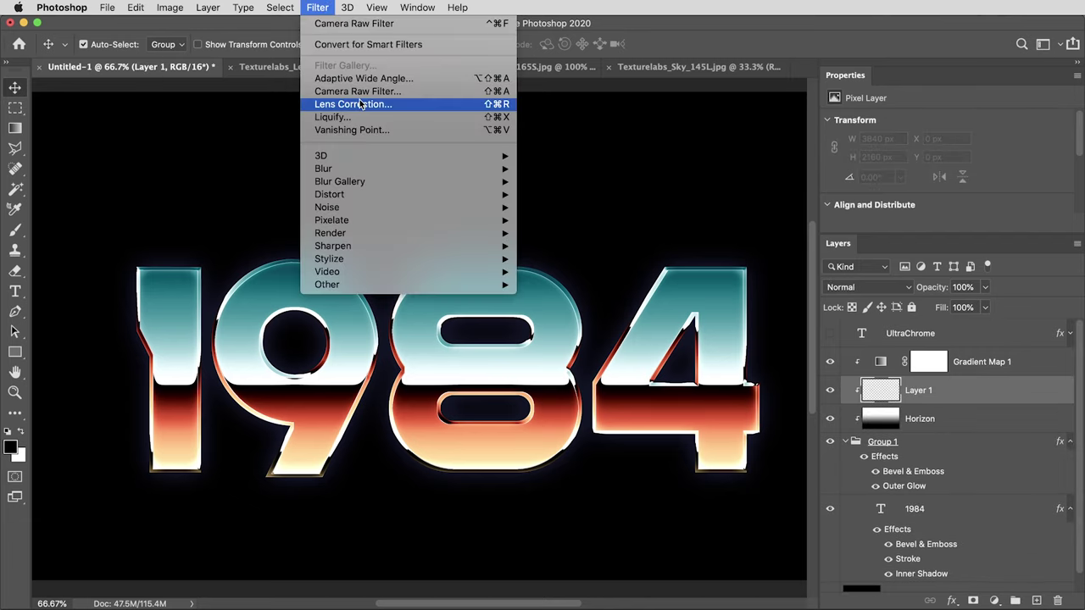